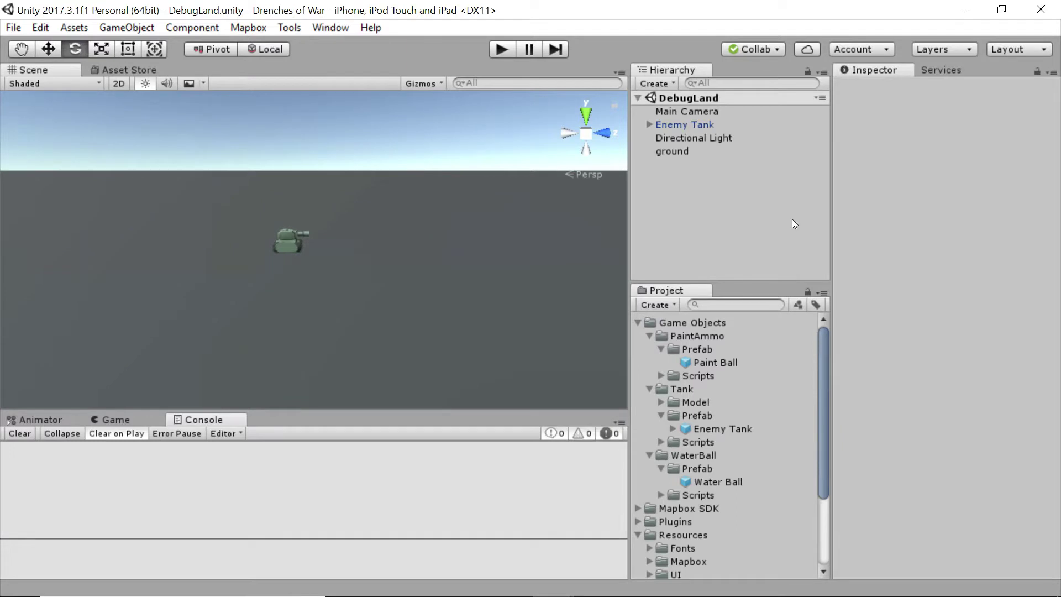
Step: Collapse the Scripts folder and select the MainGame scene asset under Scenes
scroll(769, 350, down, 5)
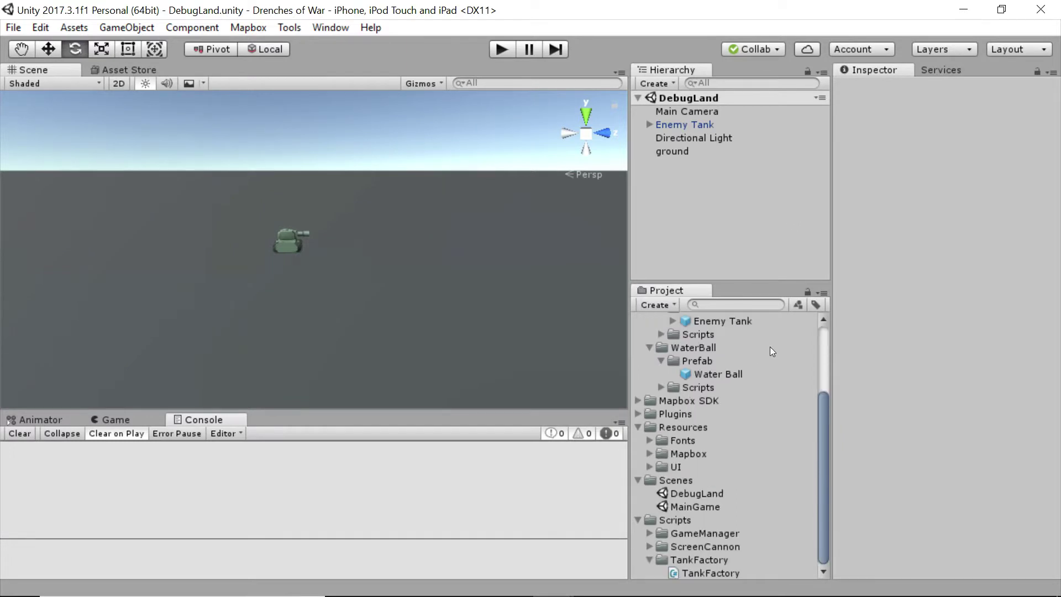
click(638, 518)
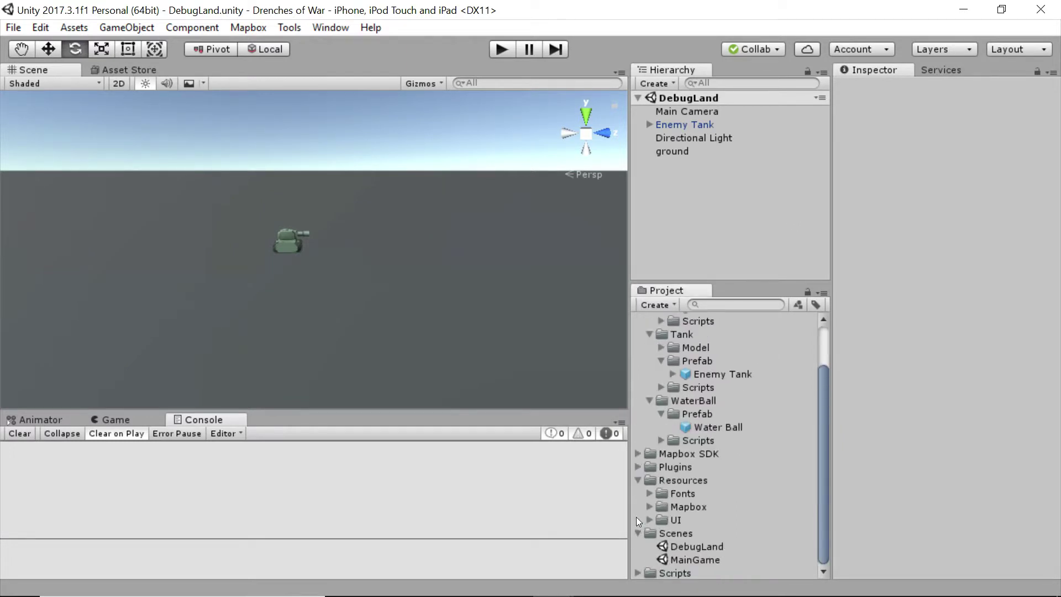
click(706, 557)
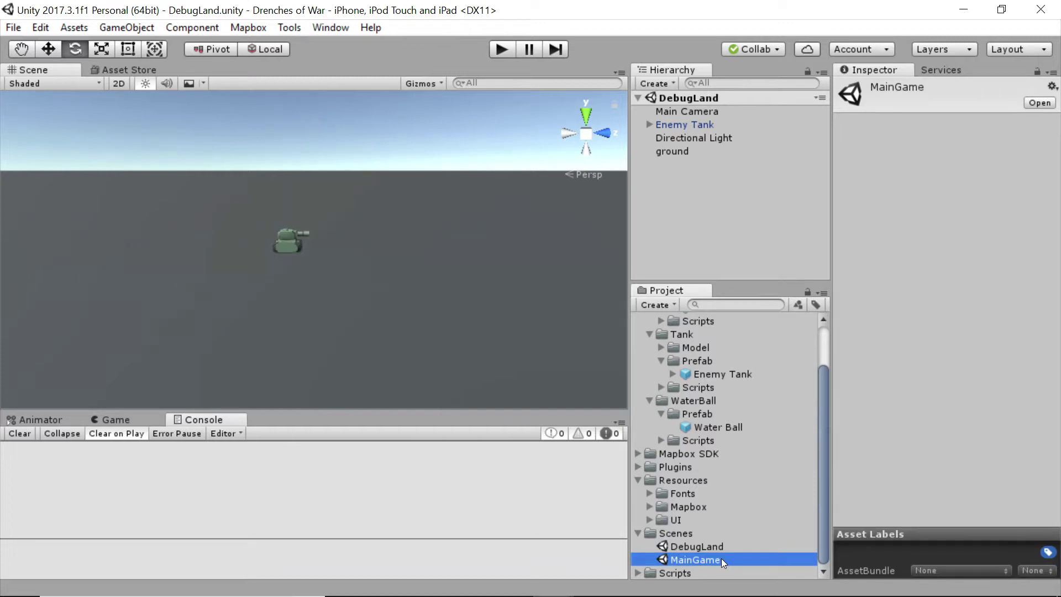
Step: Open the MainGame scene and orbit the Scene view toward the light and camera
double_click(696, 560)
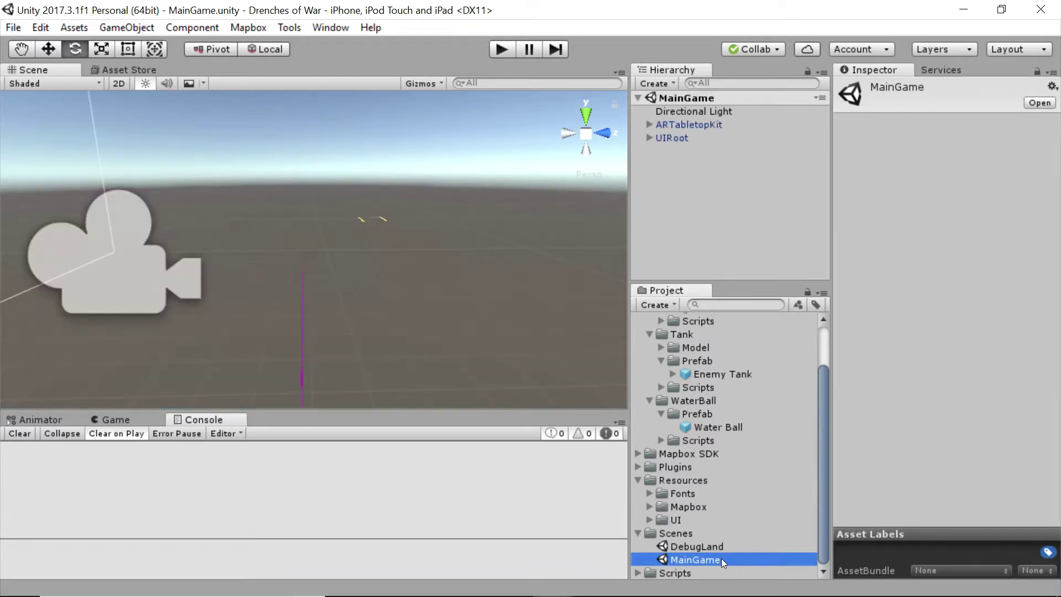
click(714, 188)
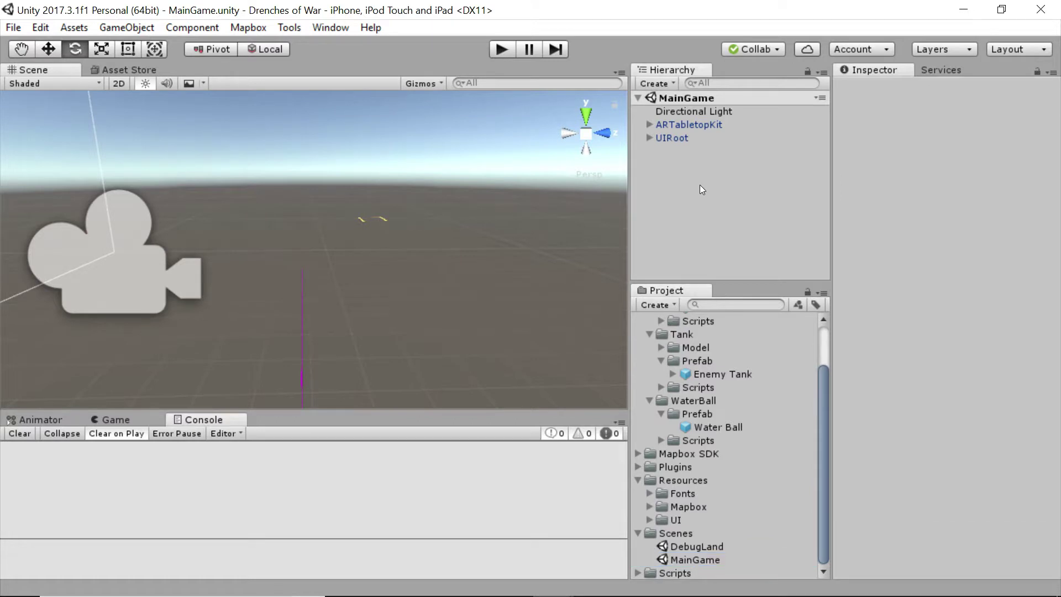
right_drag(493, 211, 308, 214)
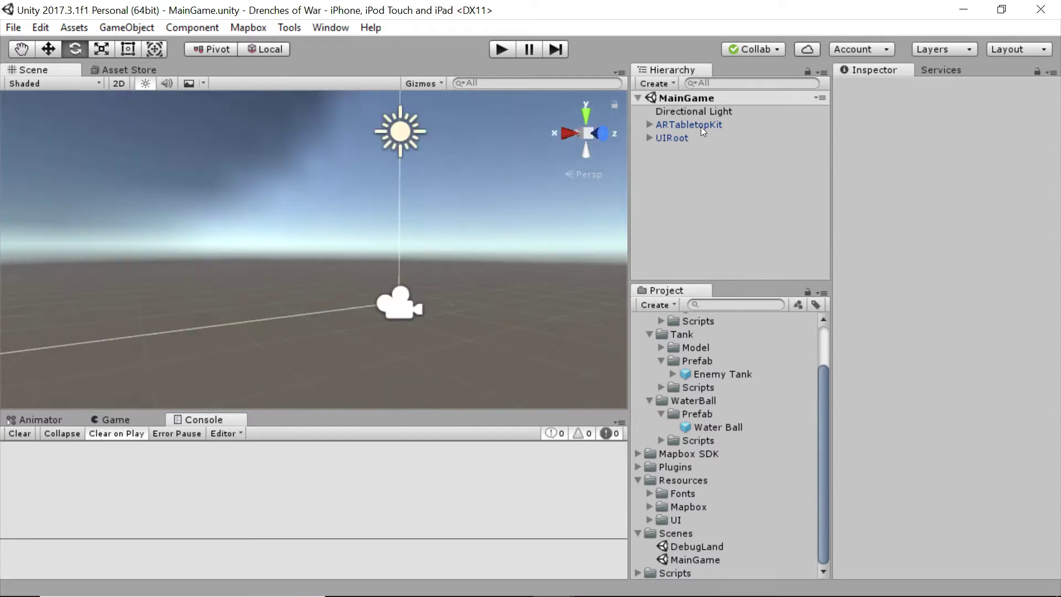
Step: Expand ARTabletopKit and MapHolder in the Hierarchy to reveal MapRoot
click(700, 126)
click(650, 124)
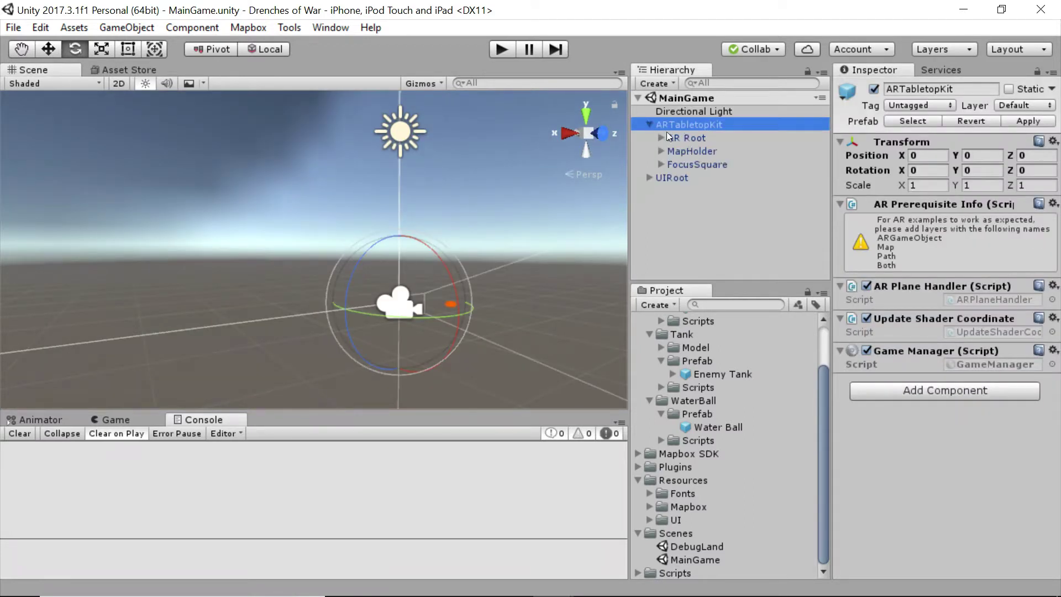
click(688, 138)
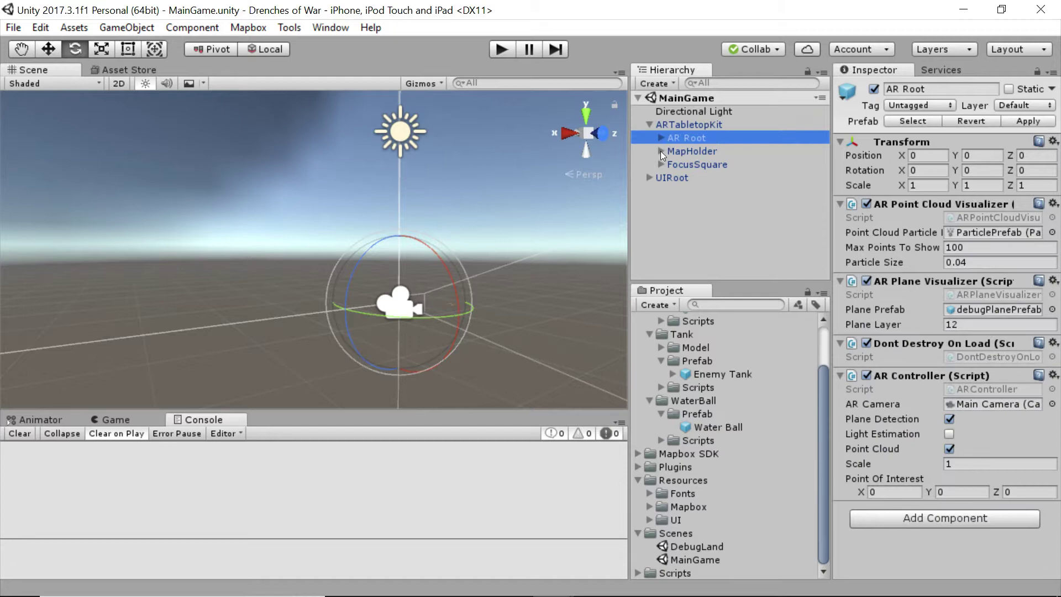
click(660, 151)
Step: Select MapRoot and scroll its Inspector down to the VECTOR layer visualizers
click(702, 162)
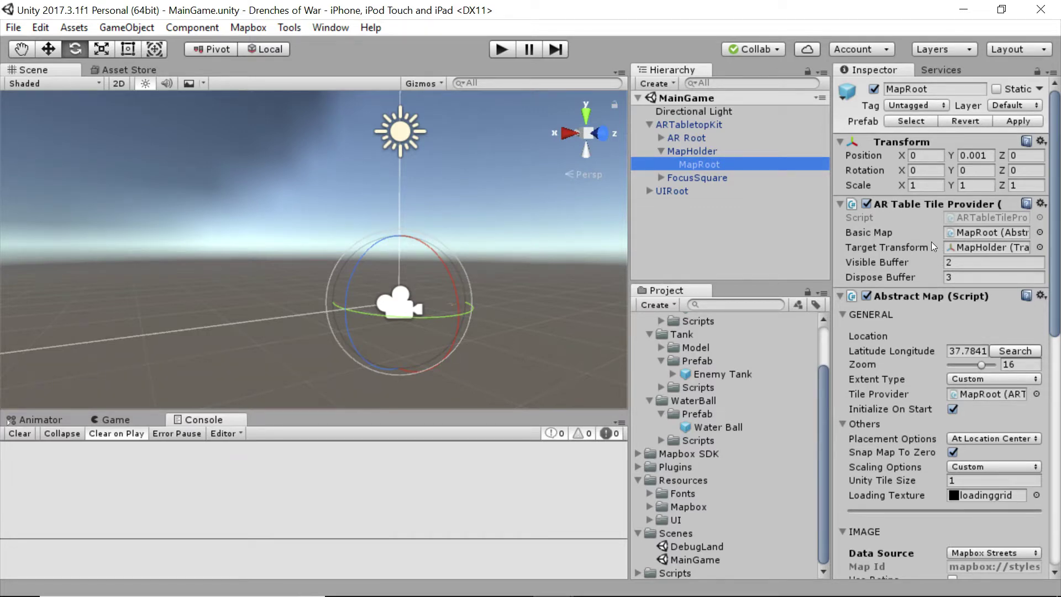
scroll(931, 254, down, 8)
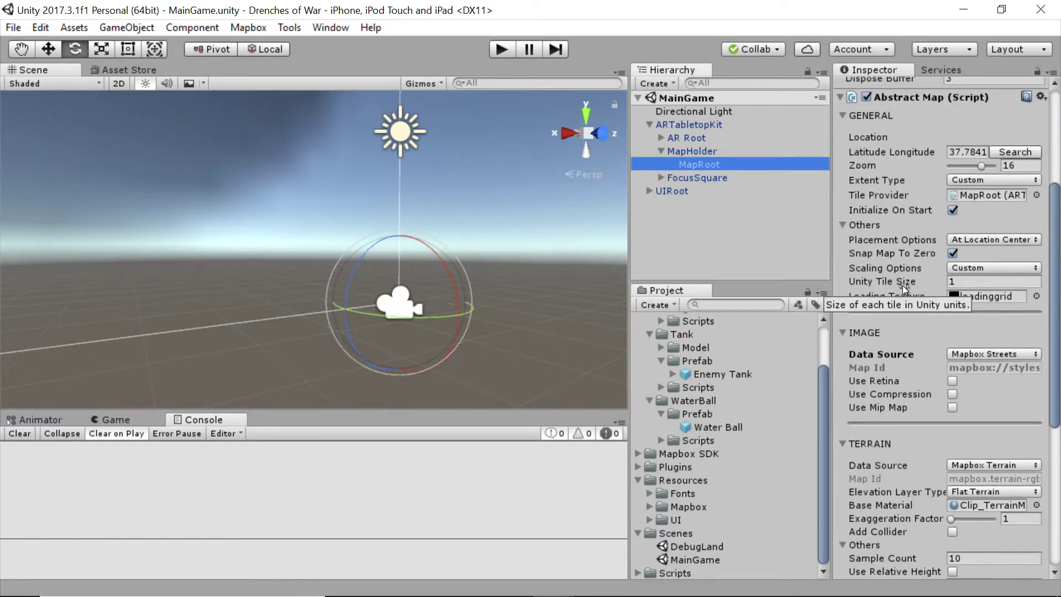
scroll(906, 283, down, 4)
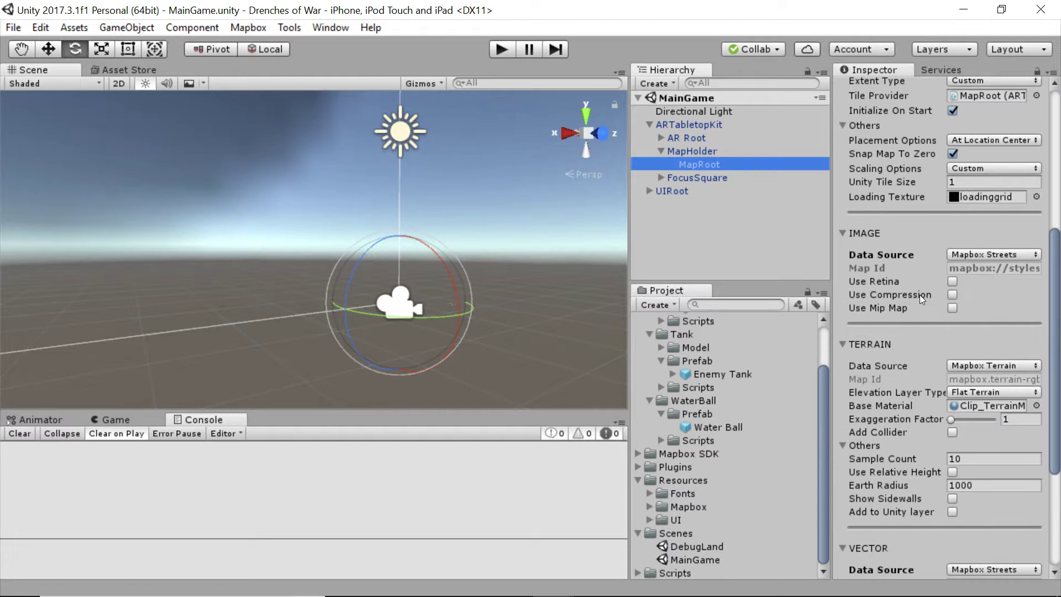
scroll(928, 304, down, 8)
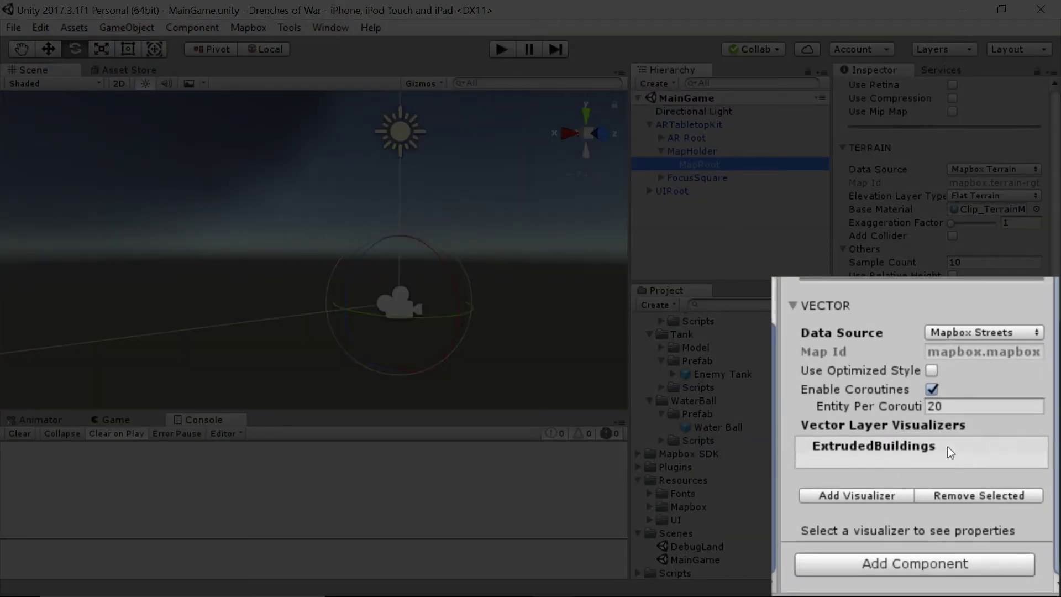
Step: Review ExtrudedBuildings: Polygon building layer, Box Collider, Property Height Roof And Side extrusion
click(949, 463)
scroll(966, 432, down, 10)
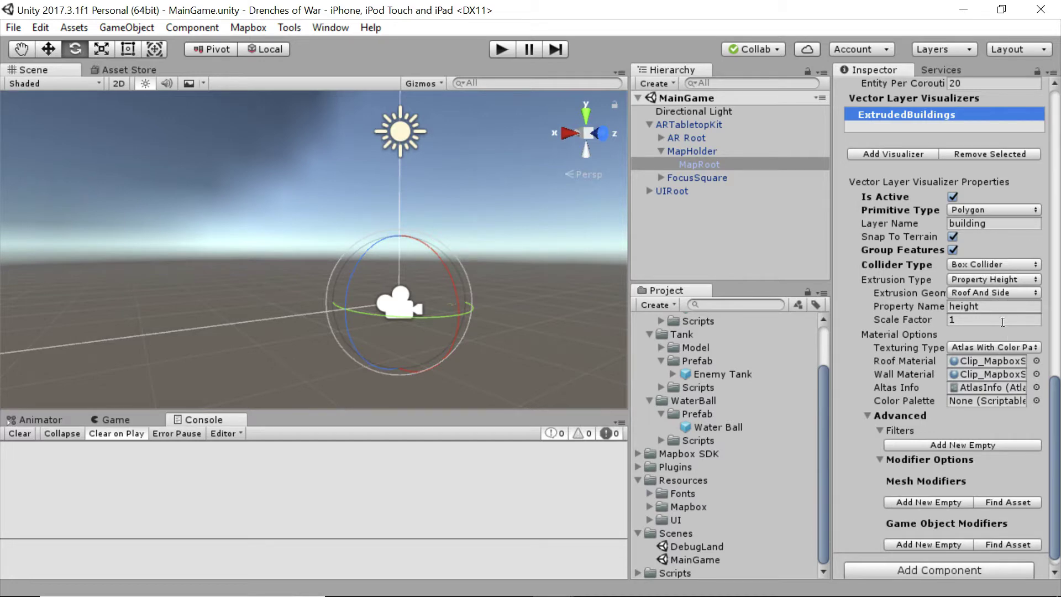
scroll(1005, 334, down, 1)
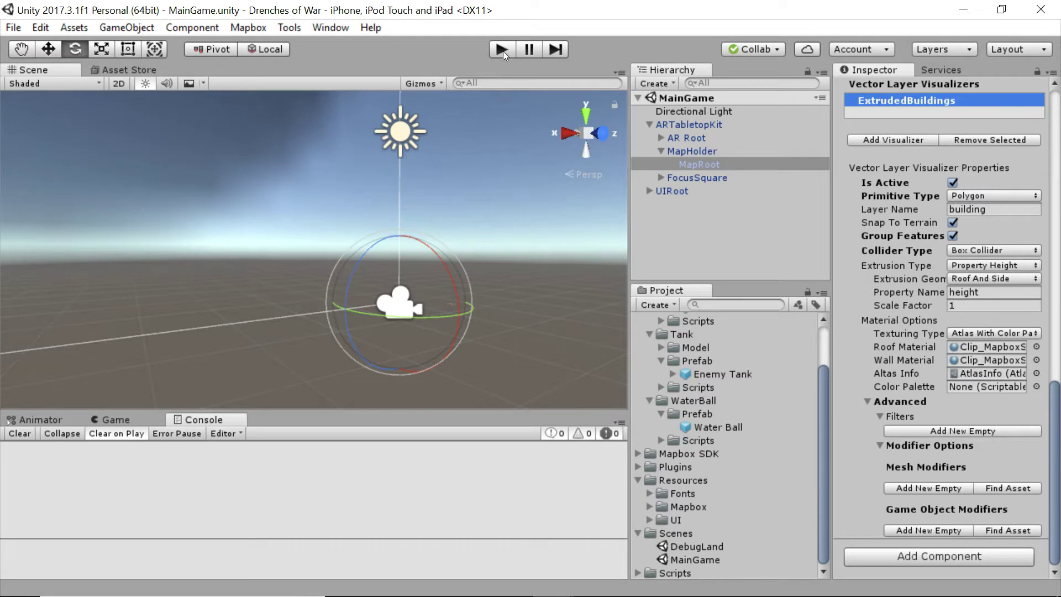
scroll(912, 205, up, 3)
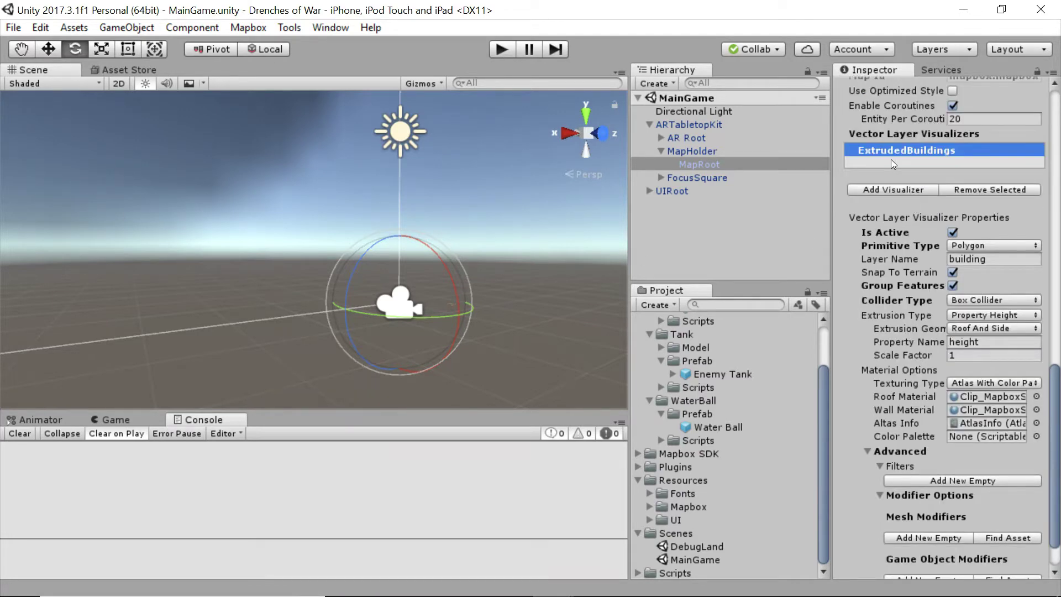
Step: Add a new vector layer visualizer and rename it PointsOfInterest
click(912, 189)
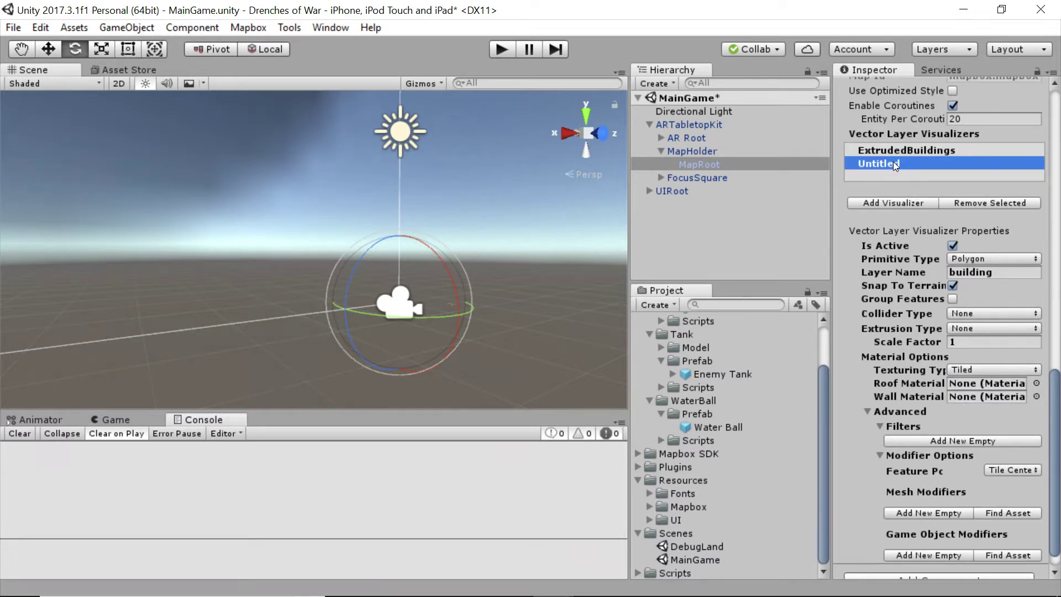
double_click(893, 162)
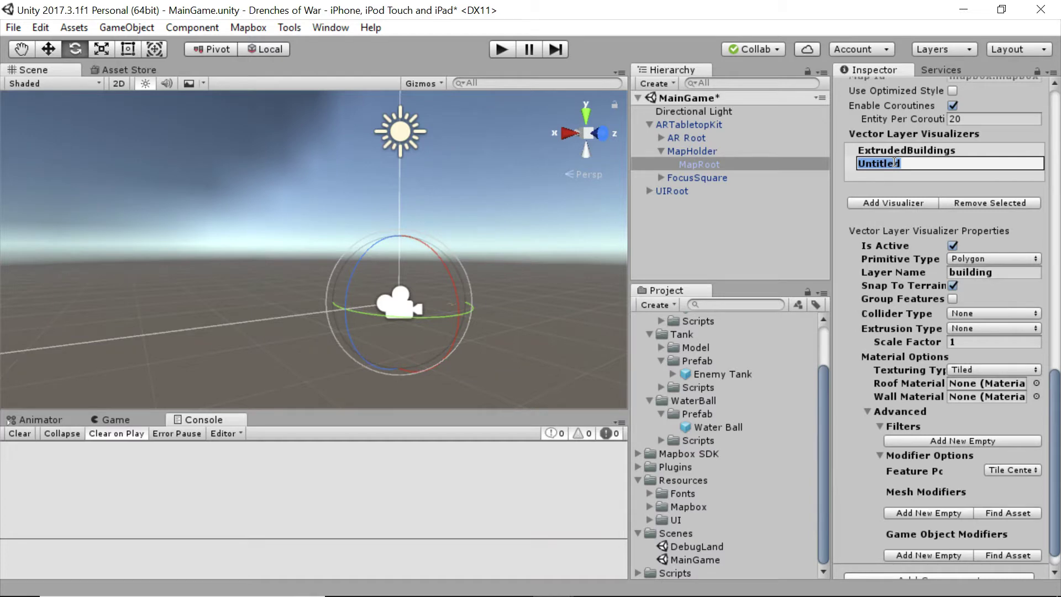
text(Points o)
key(BackSpace)
key(BackSpace)
text(OfInterest)
key(Return)
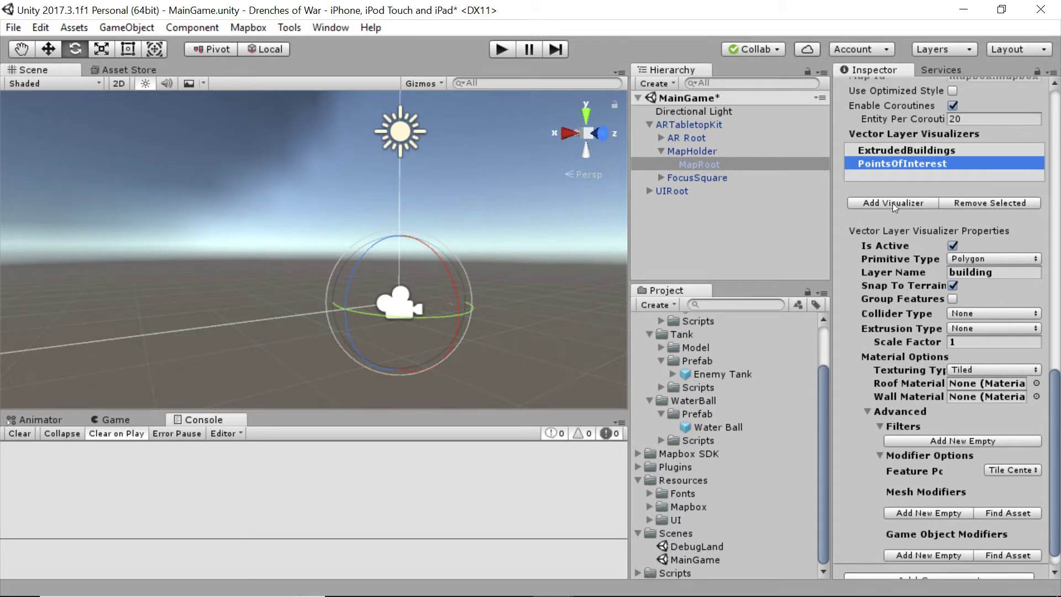
scroll(895, 200, down, 1)
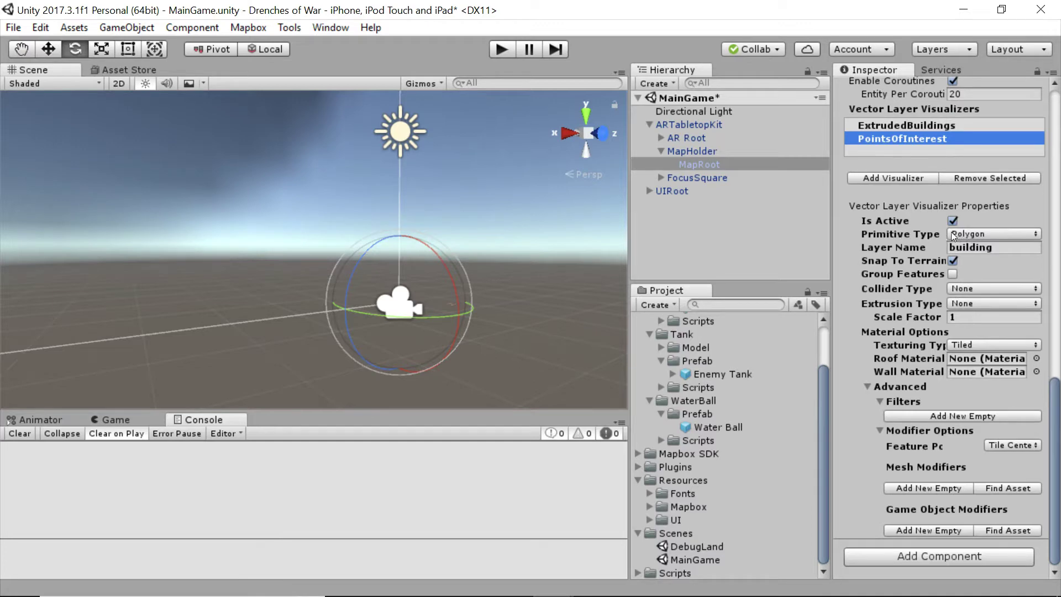
click(1005, 233)
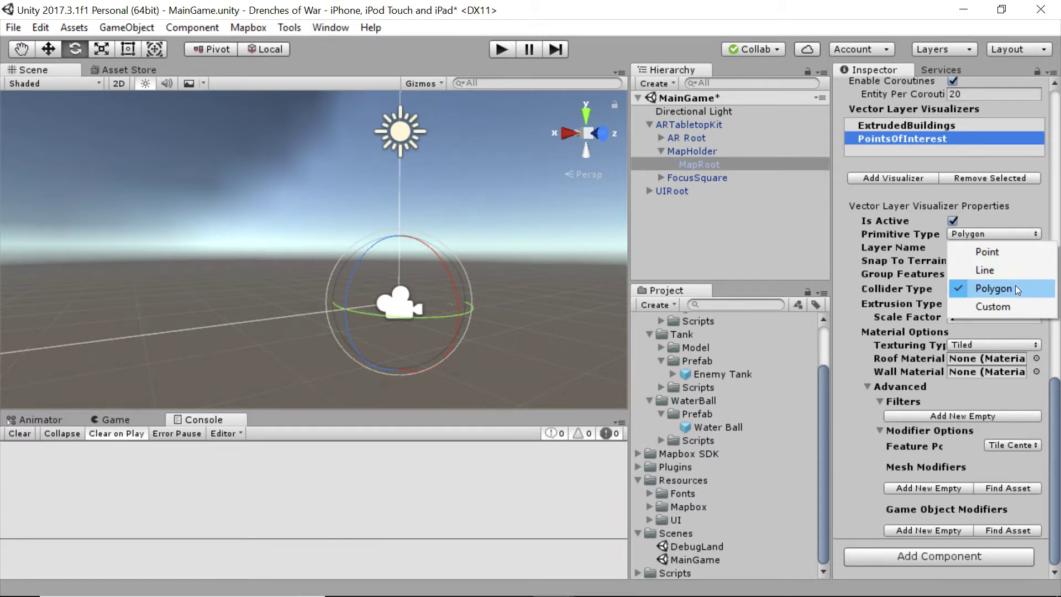
click(1037, 218)
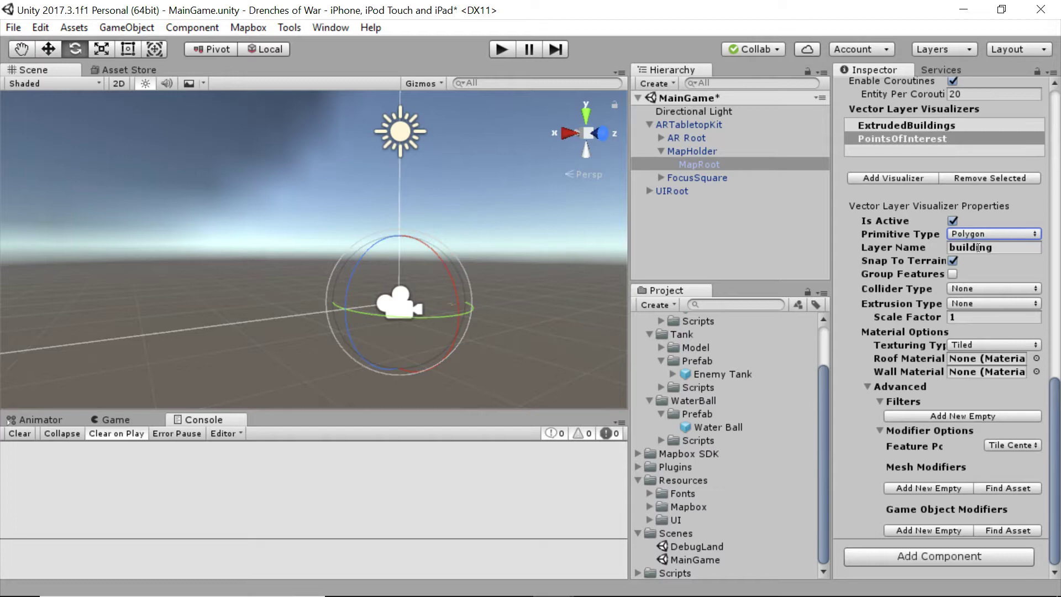
click(1000, 247)
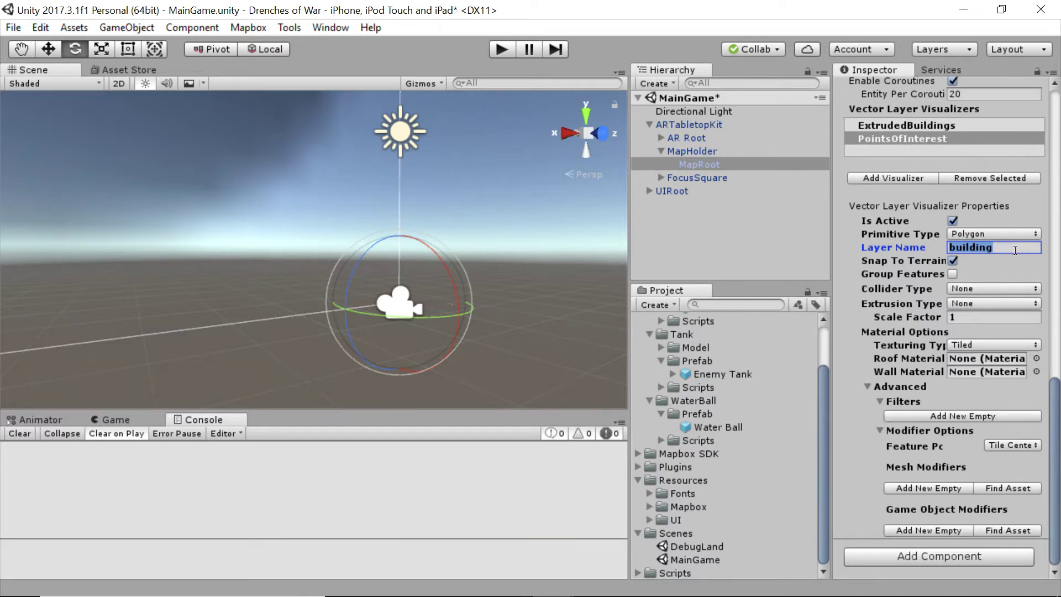
click(1012, 250)
Step: Set the PointsOfInterest collider to Box Collider and extrusion type to Property Height
mouse_move(917, 274)
click(989, 287)
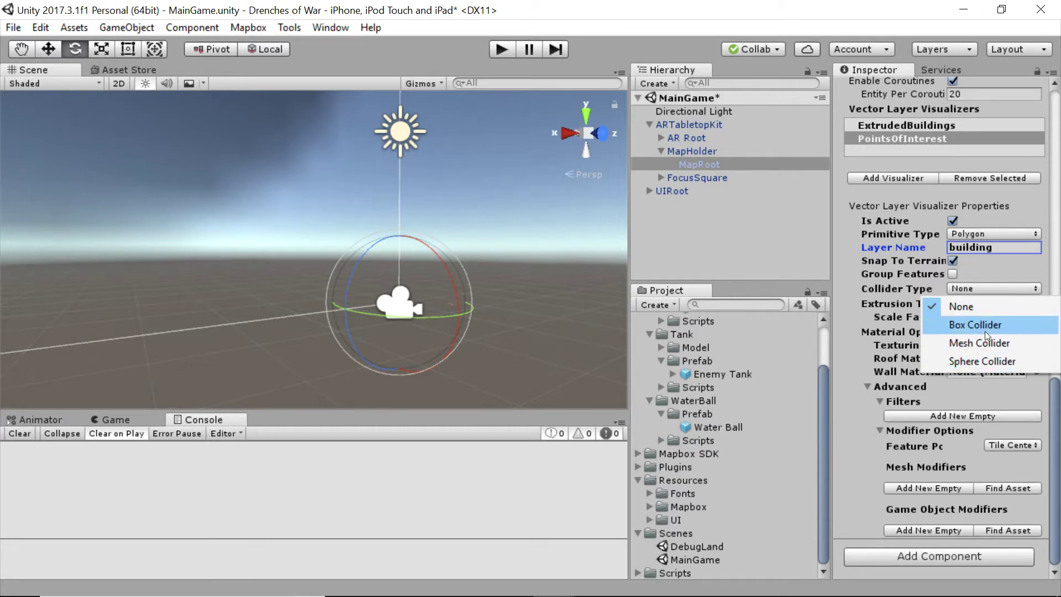
click(981, 324)
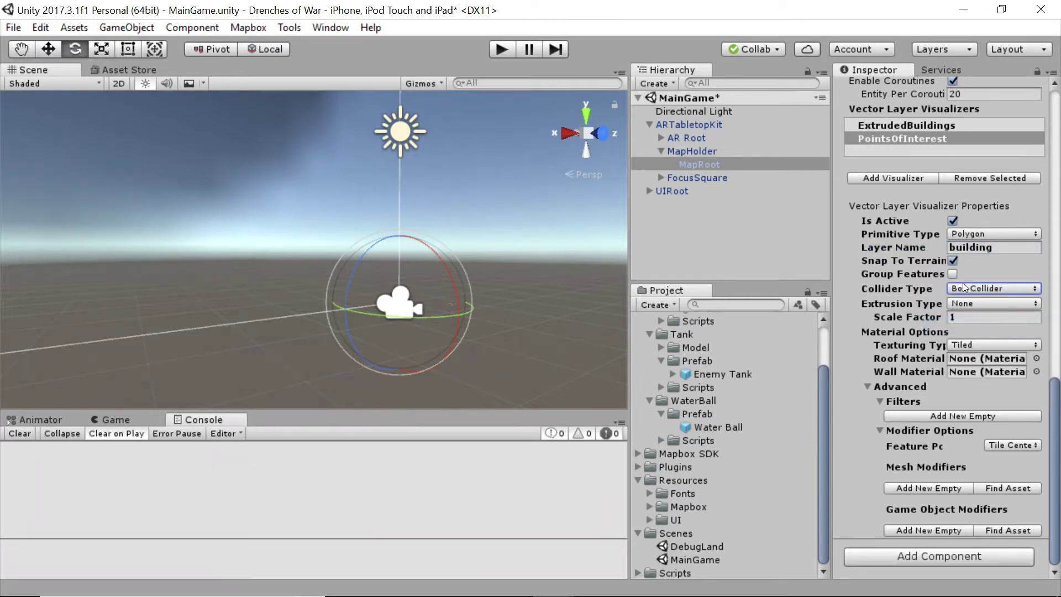
click(1030, 305)
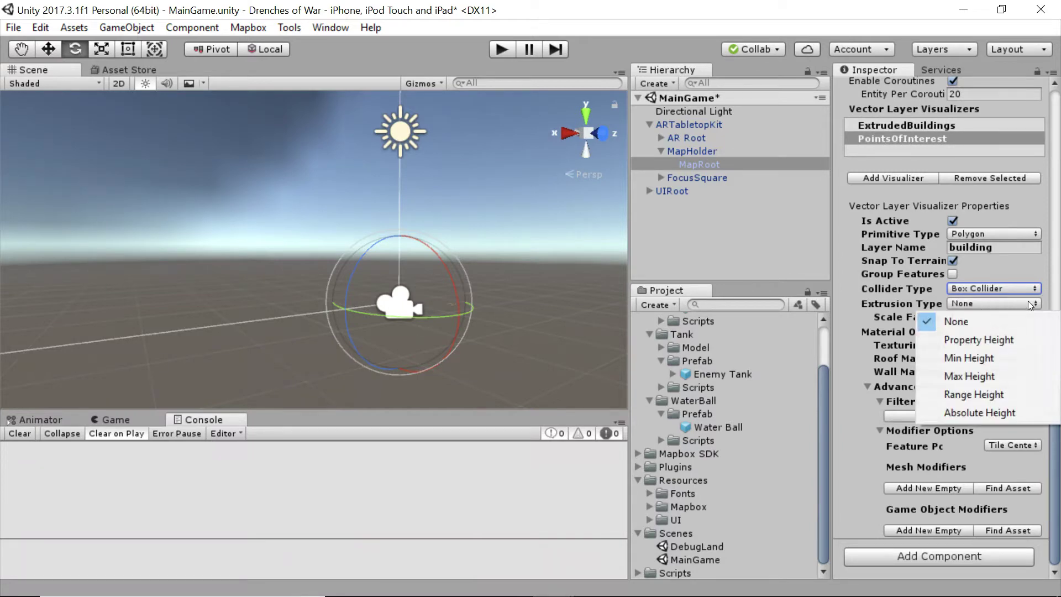
click(979, 339)
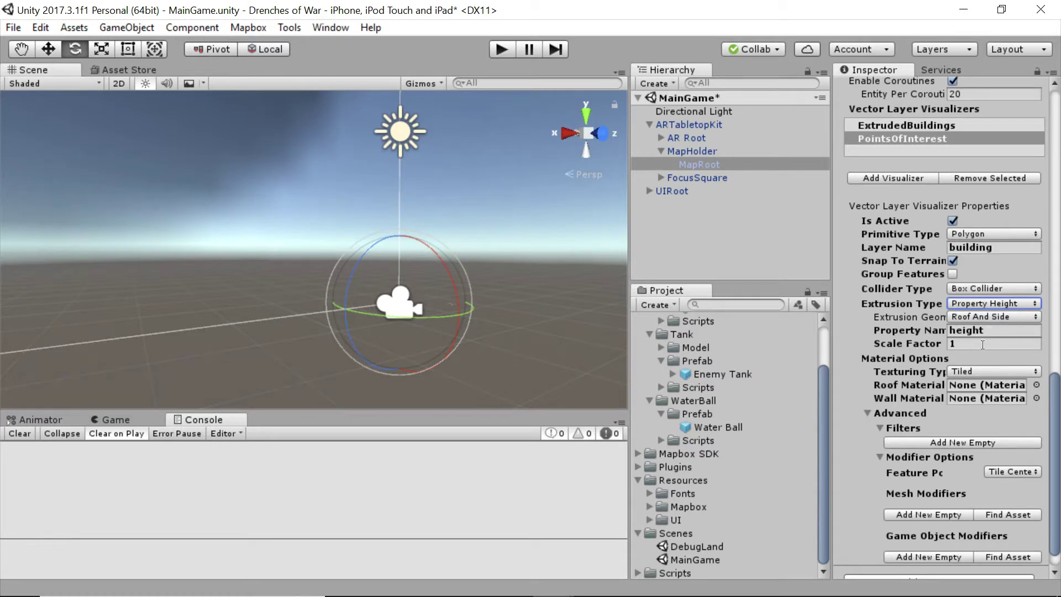
scroll(941, 345, down, 2)
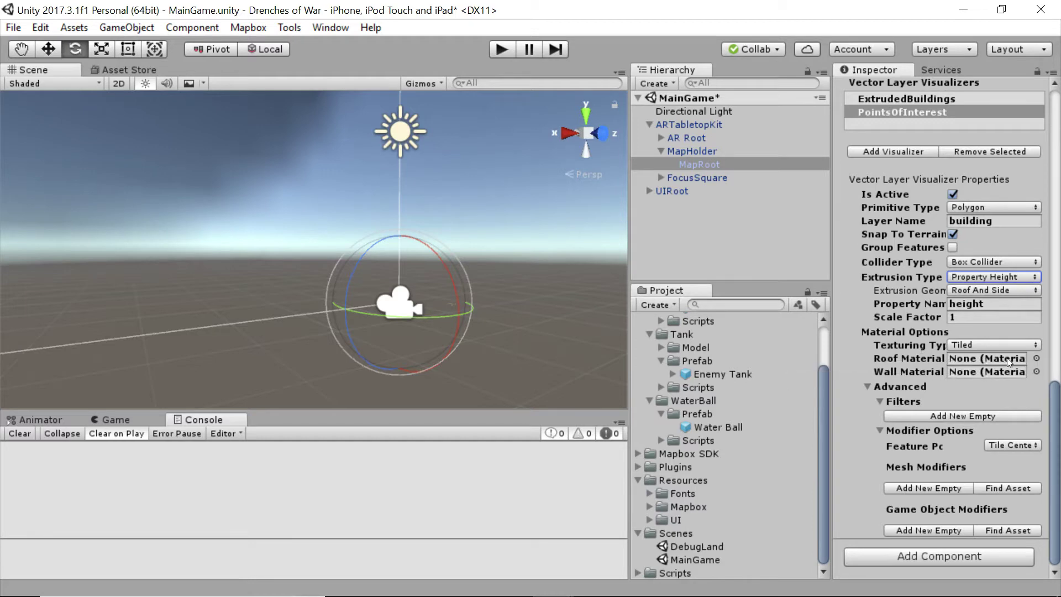
Step: Assign HeavyTrafficMaterial as both roof and wall material of PointsOfInterest
click(1036, 358)
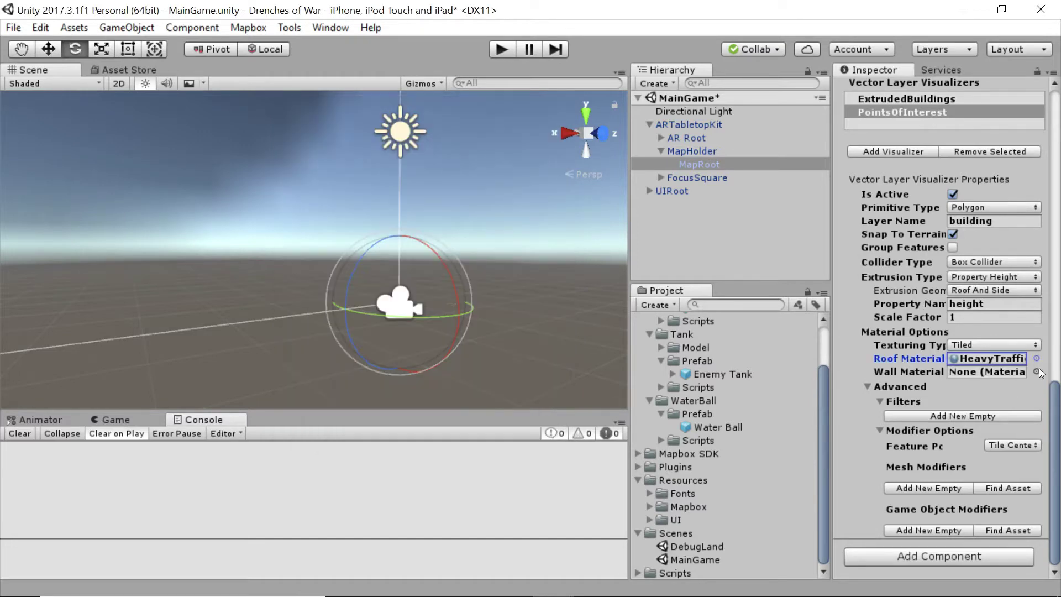
click(1037, 371)
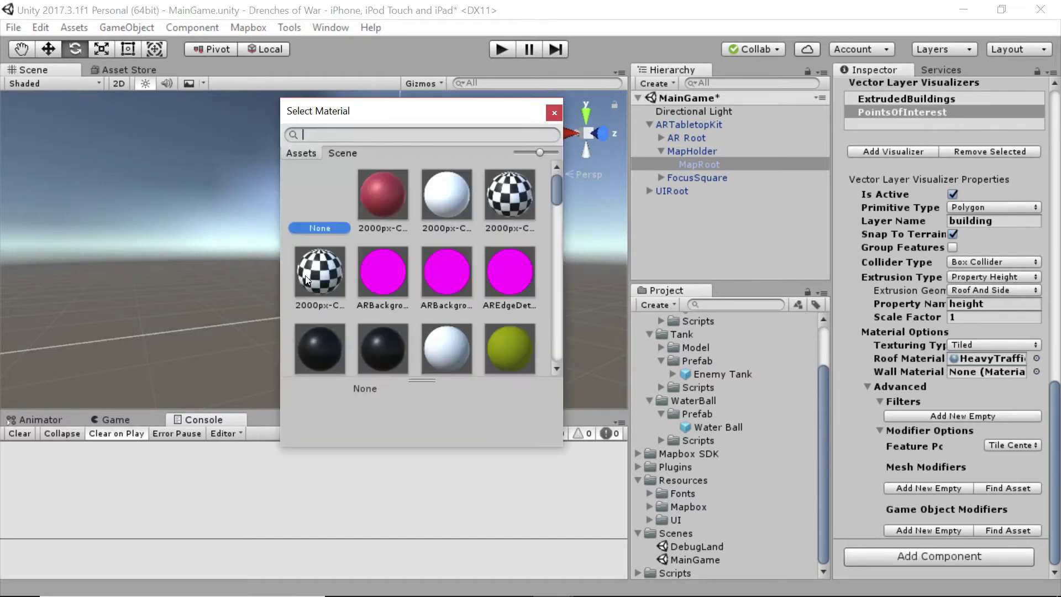
scroll(520, 260, down, 10)
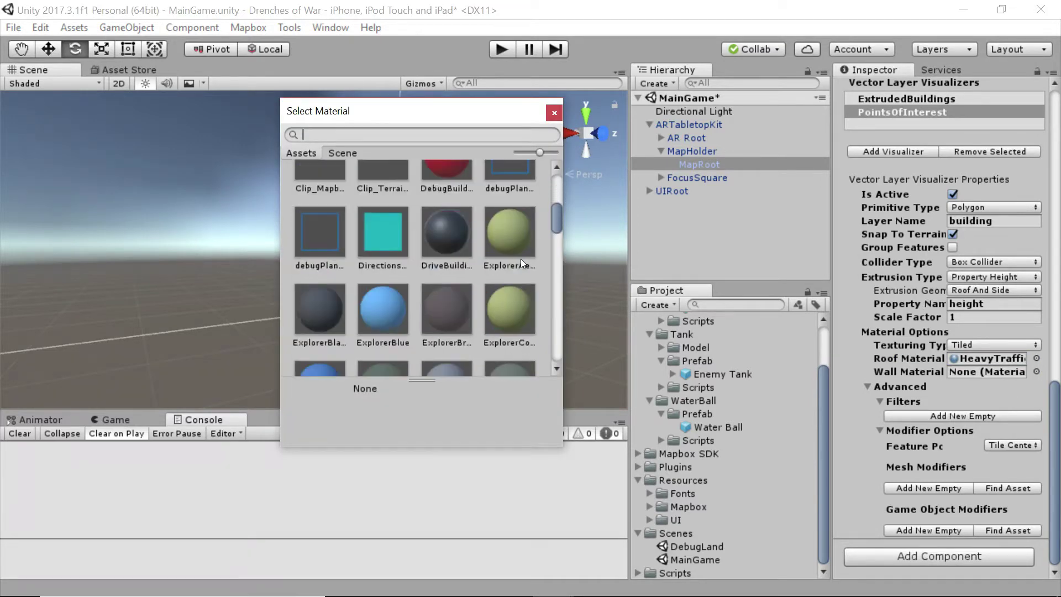
scroll(520, 259, down, 10)
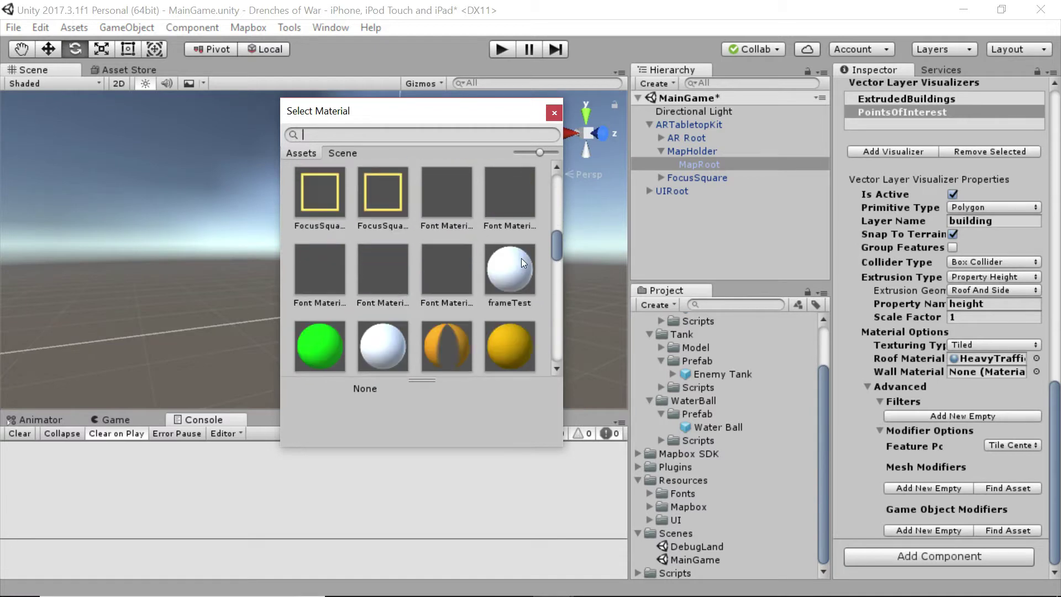
click(501, 249)
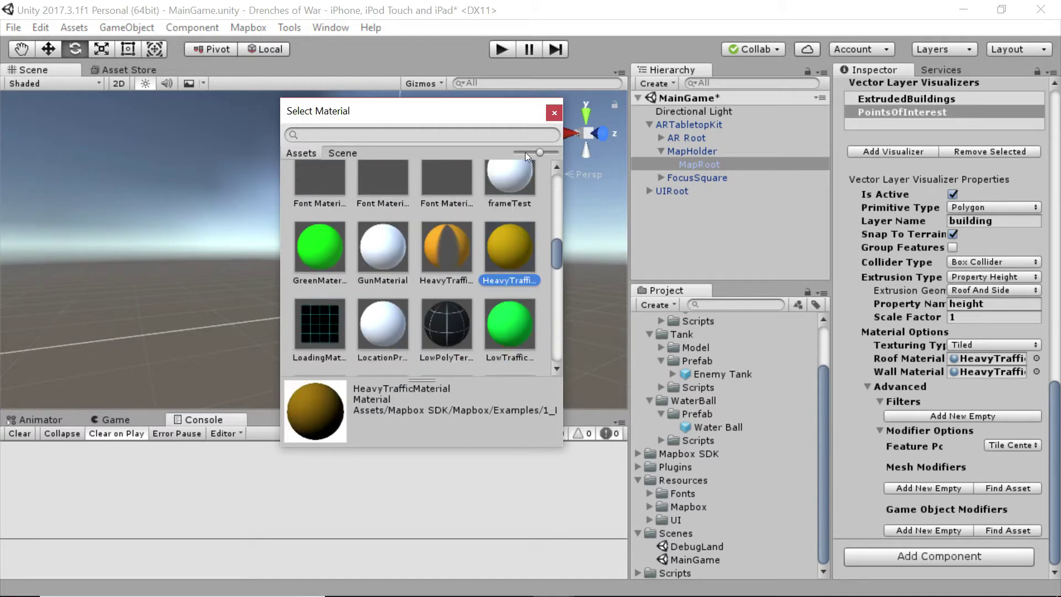
click(553, 112)
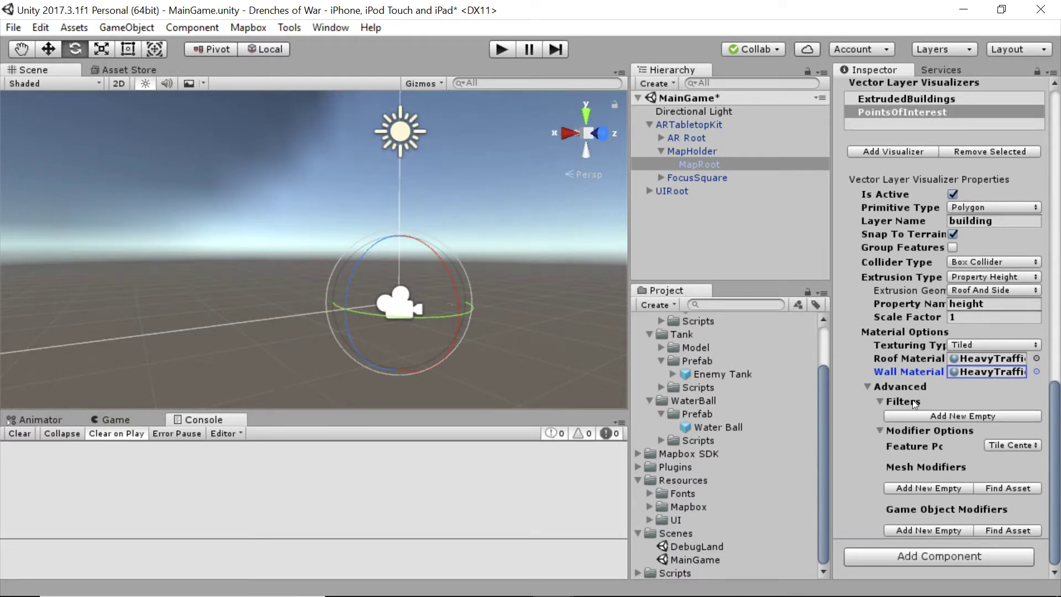
Step: Expand the Advanced settings, add an empty filter, and widen the Inspector area
click(866, 386)
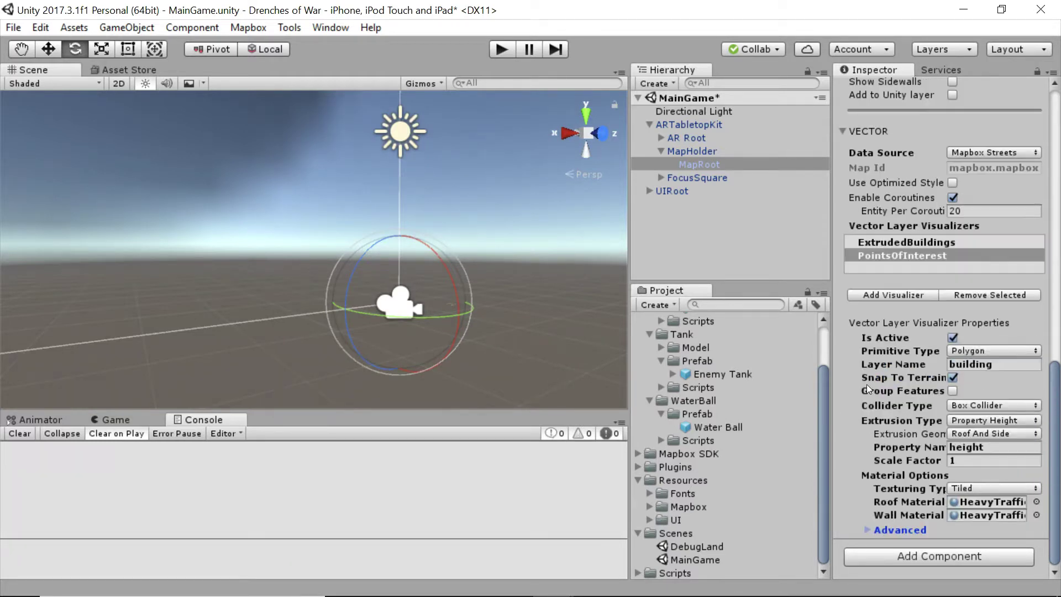
click(867, 529)
scroll(925, 460, down, 3)
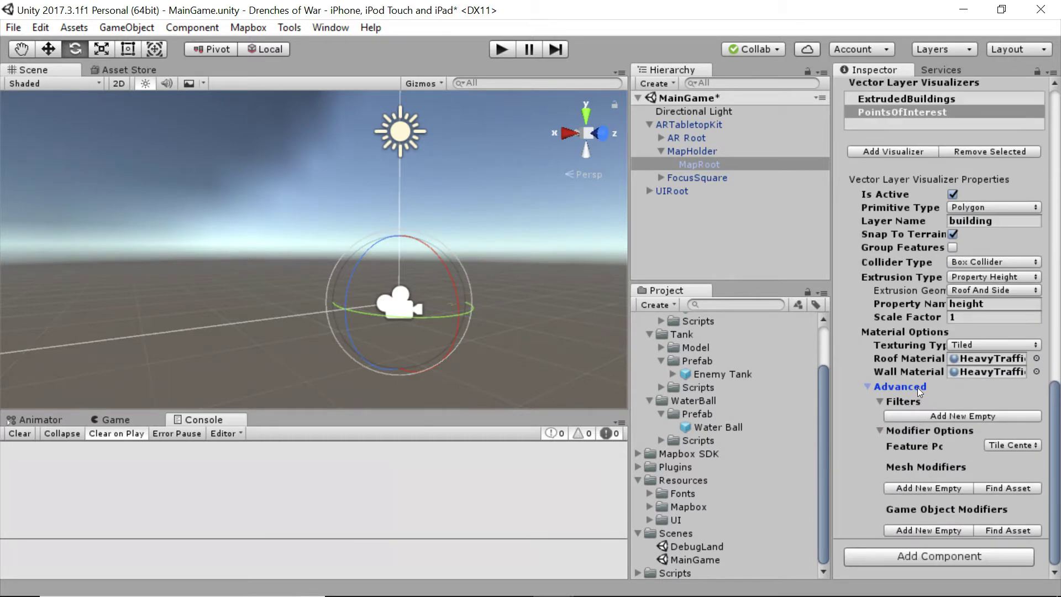
click(940, 416)
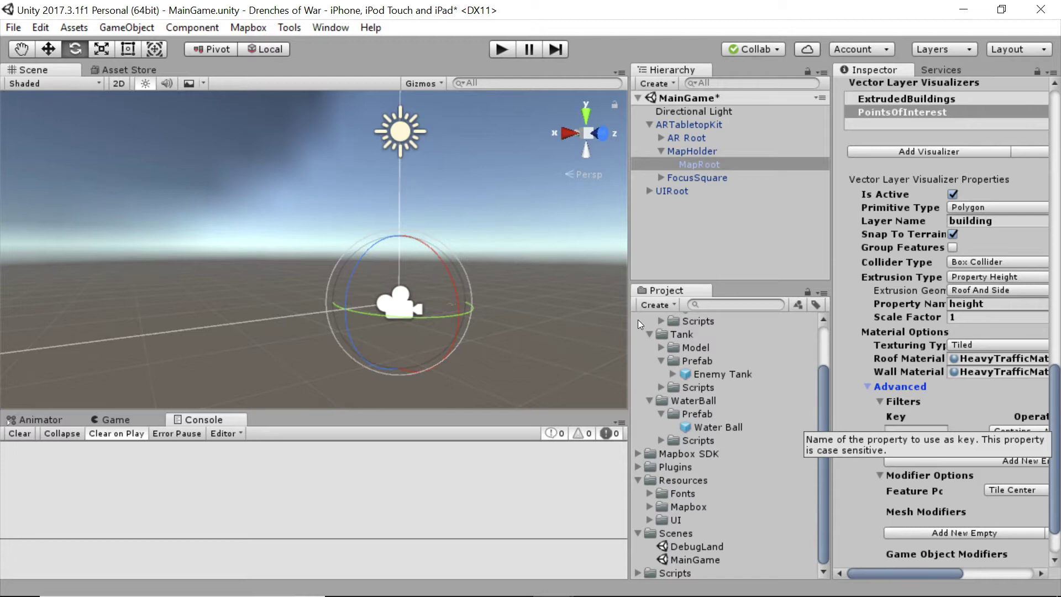
drag(631, 282, 459, 282)
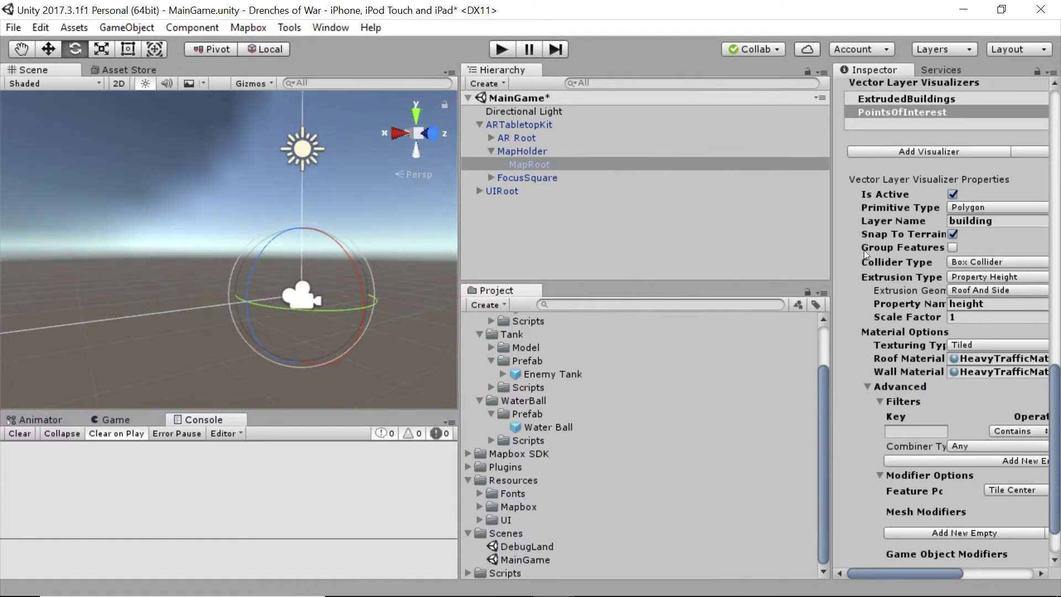
drag(829, 245, 576, 236)
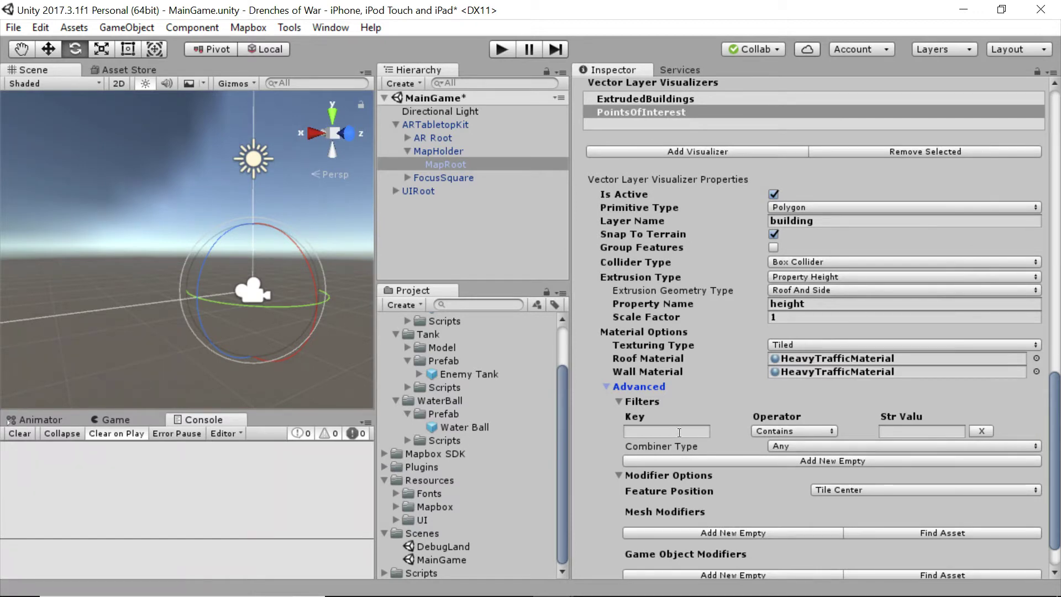
Step: Set the first filter to key 'type' containing 'hospital'
click(638, 431)
text(type)
key(Tab)
key(Tab)
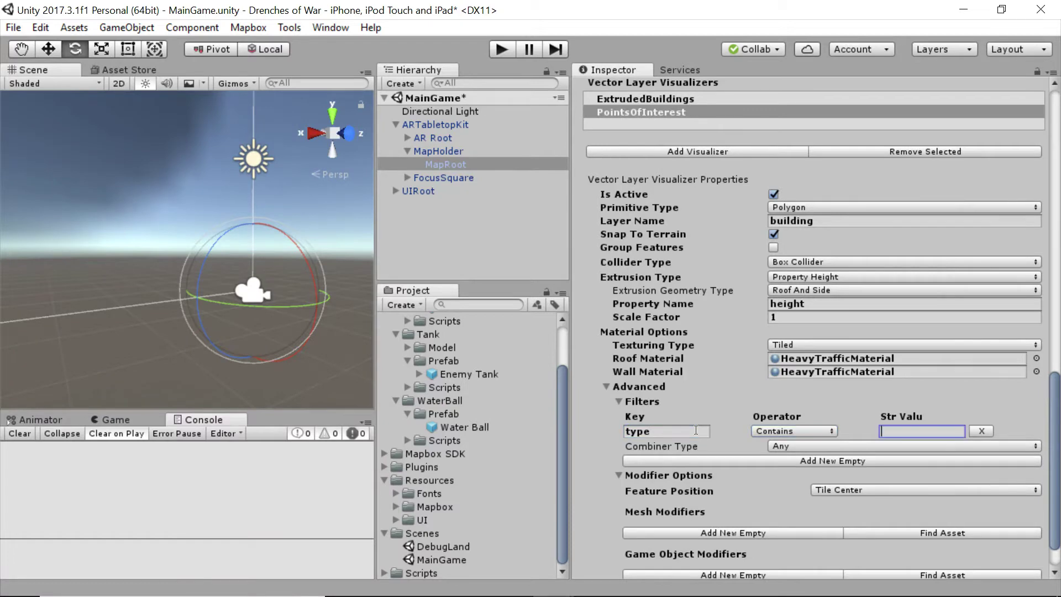
text(hospital)
Step: Add filters for 'school' and 'public' and keep the combiner type Any
click(810, 460)
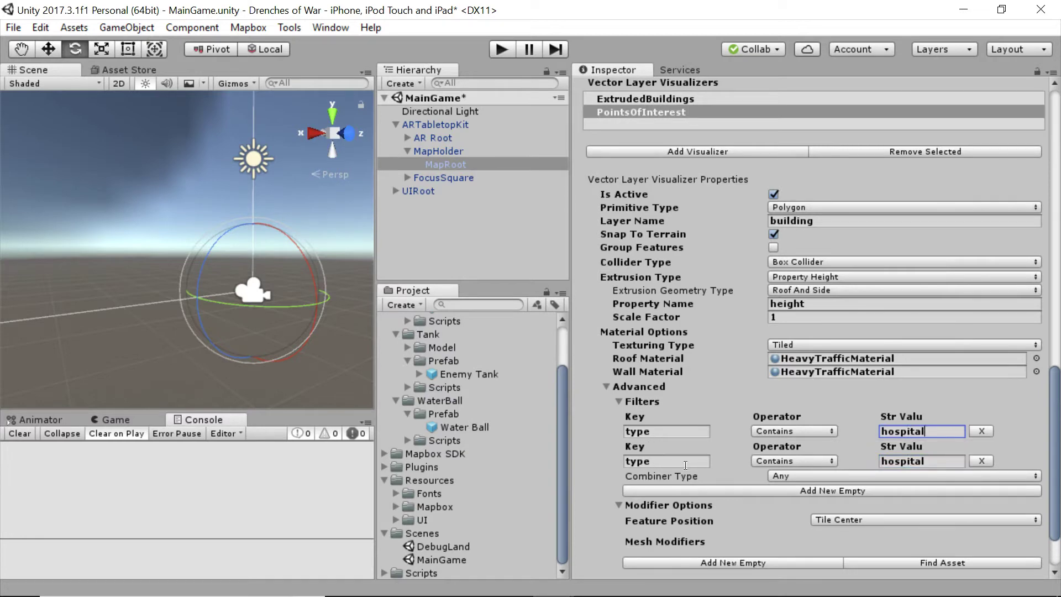
click(931, 461)
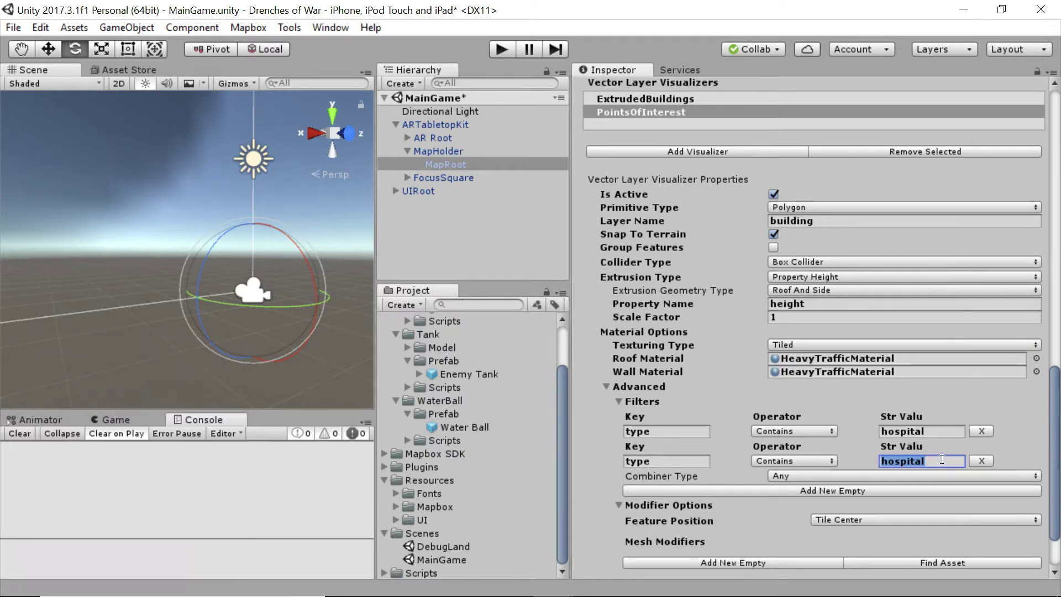
text(school)
click(713, 490)
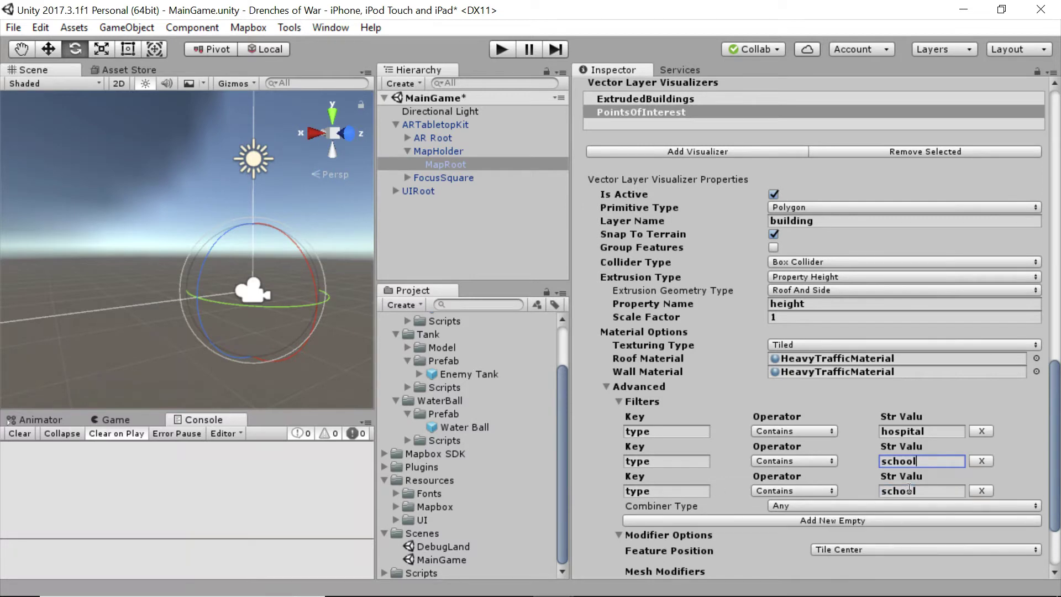
click(936, 491)
text(public)
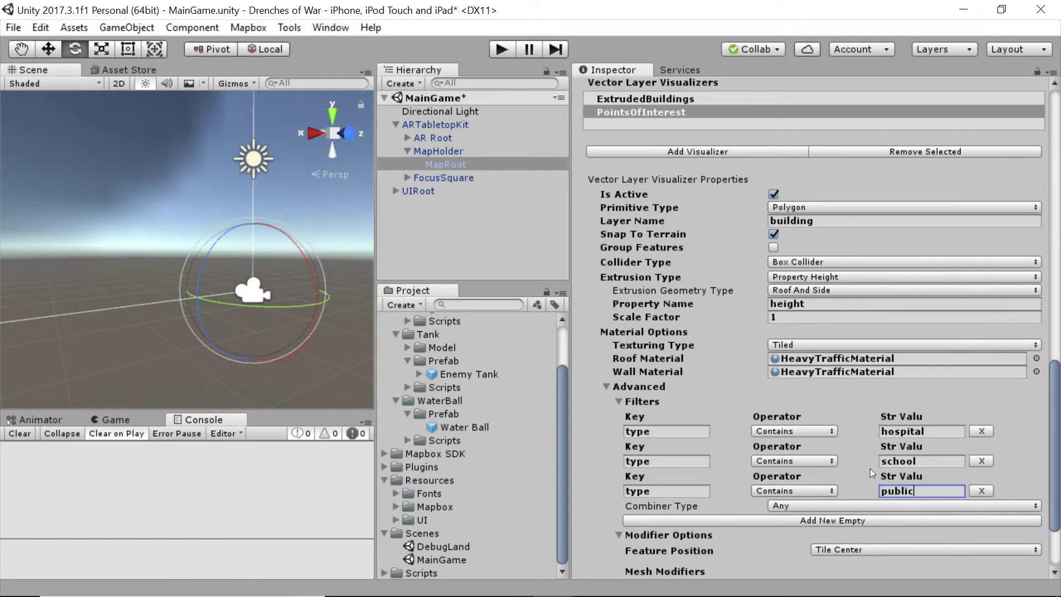
click(792, 504)
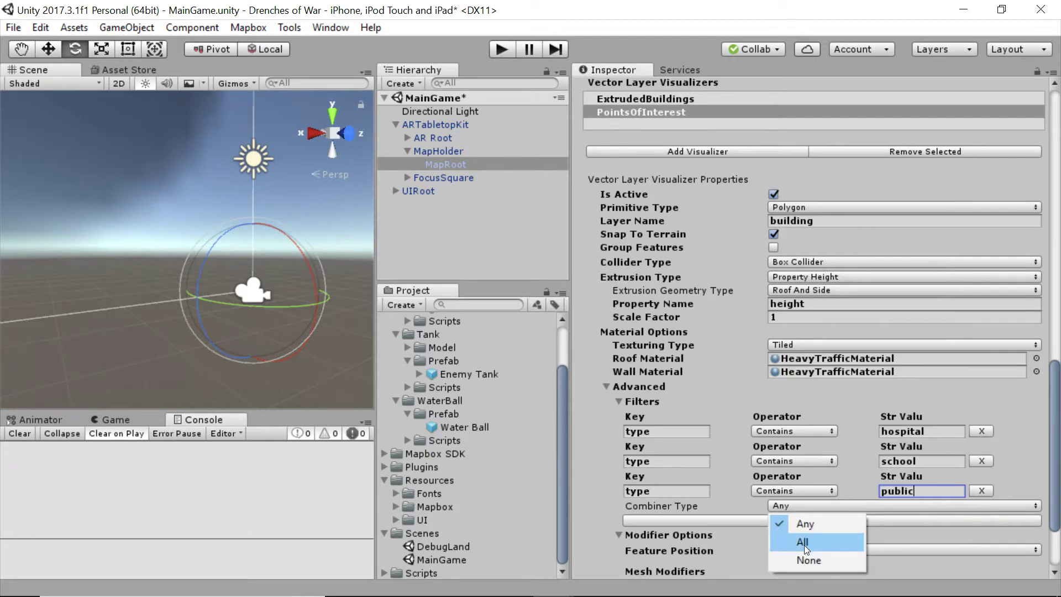
click(1024, 472)
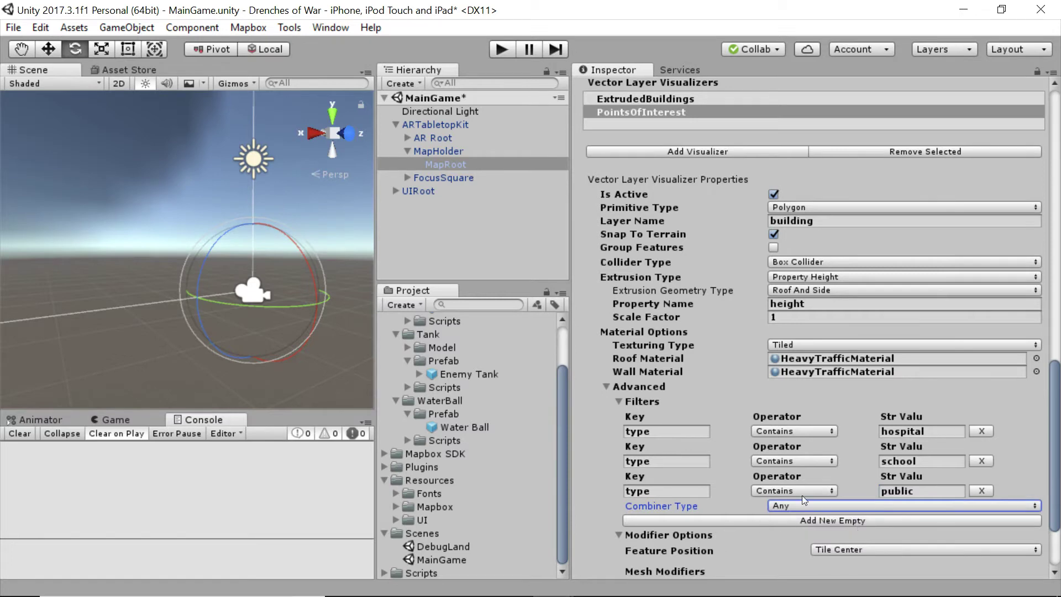
Step: Scroll back up the Inspector and select the ExtrudedBuildings visualizer
scroll(801, 495, down, 1)
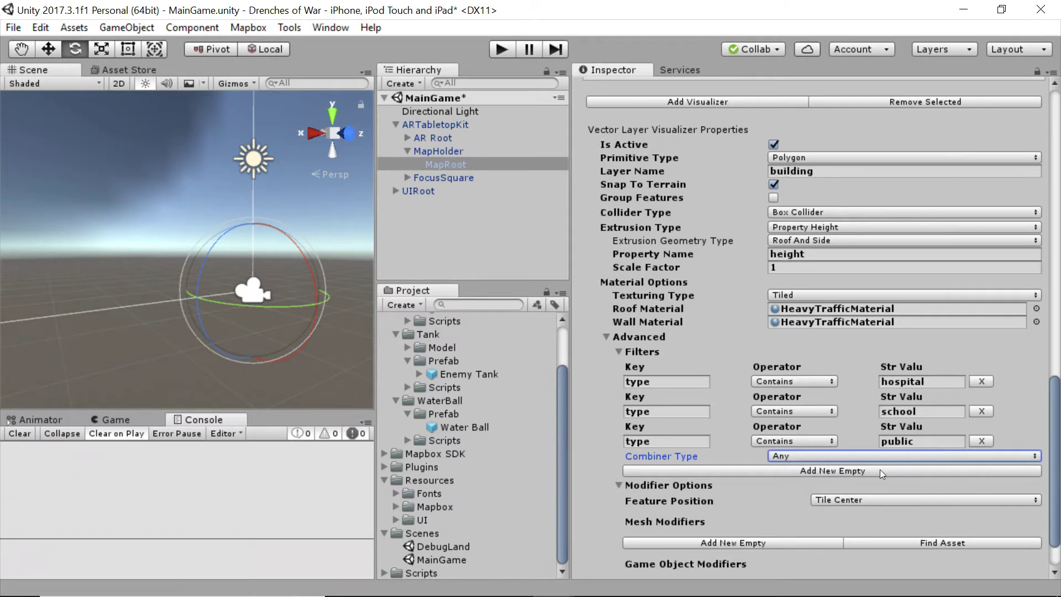
scroll(879, 469, down, 3)
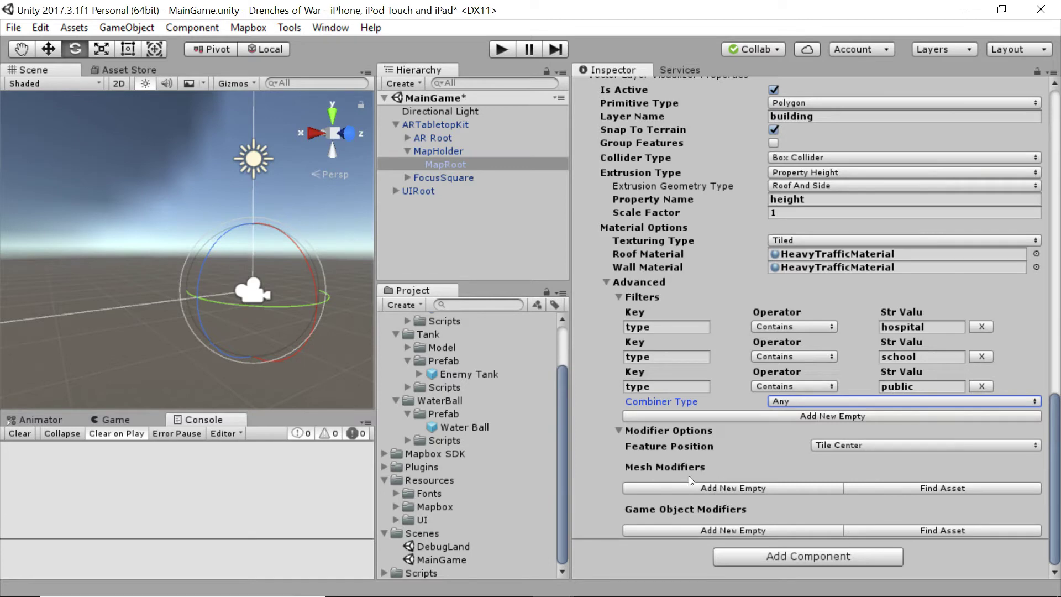
scroll(801, 474, up, 5)
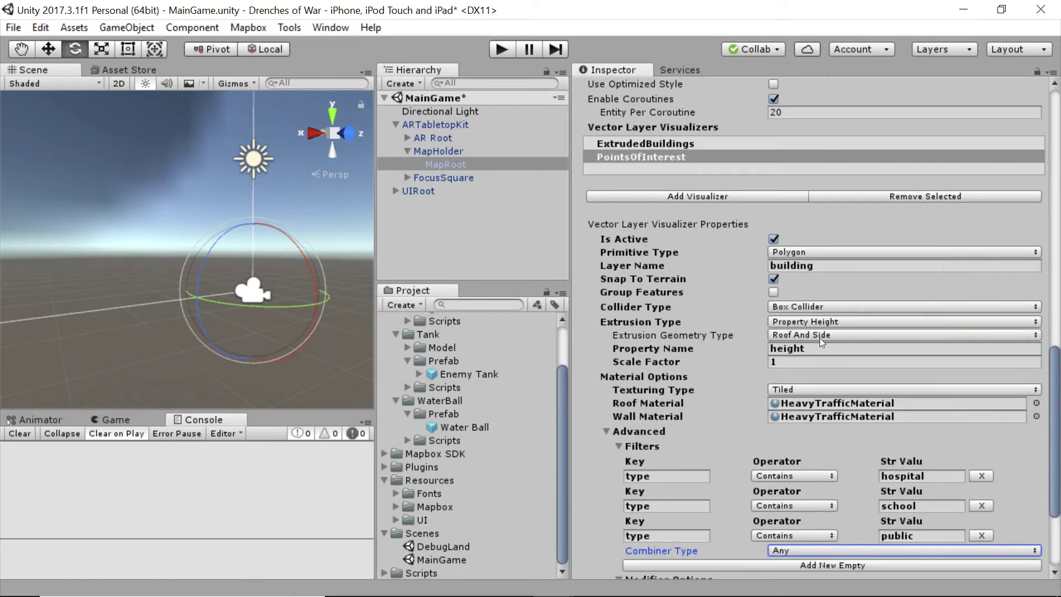
click(695, 144)
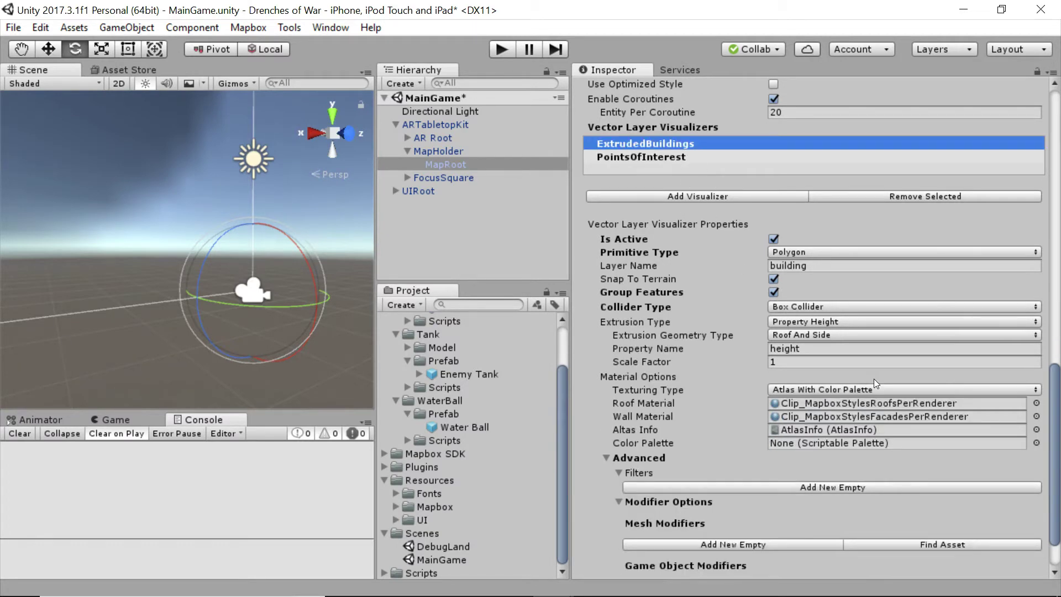
Step: Add an ExtrudedBuildings filter with key 'type' containing 'hospital'
scroll(879, 378, down, 2)
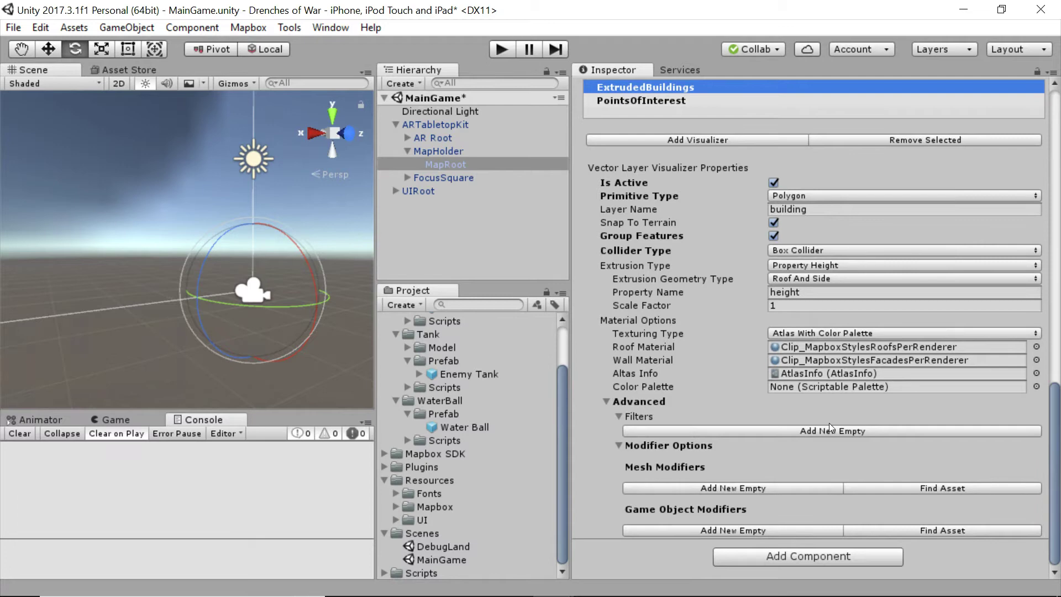
click(794, 429)
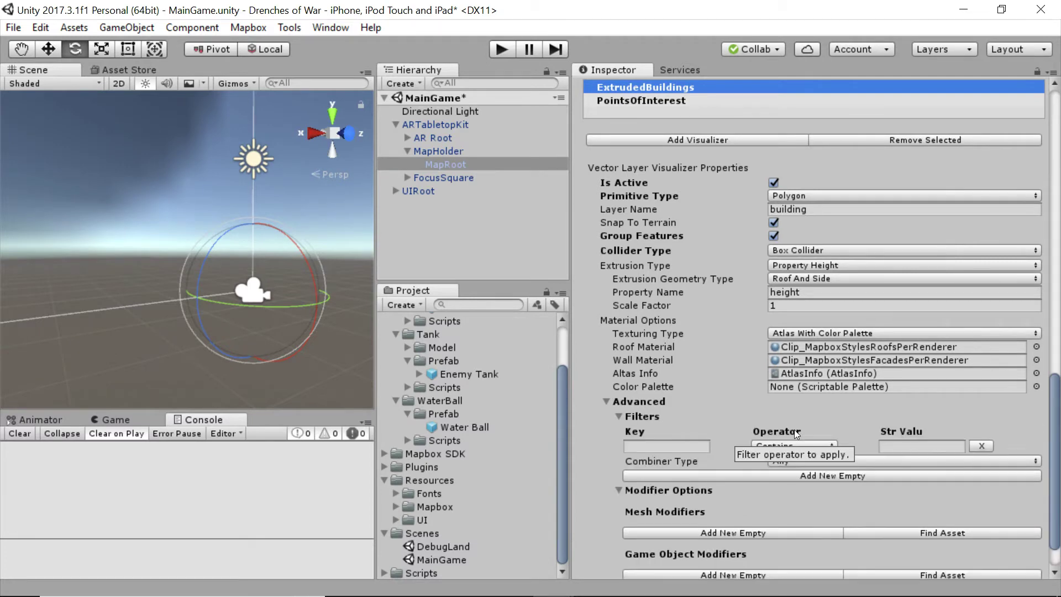
scroll(736, 409, down, 1)
click(658, 395)
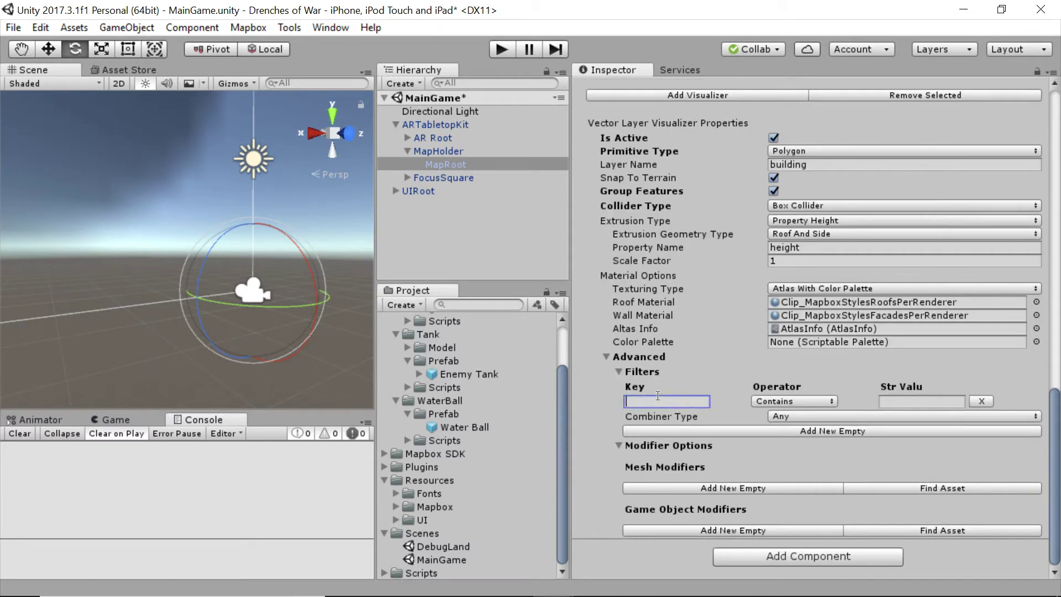
text(type)
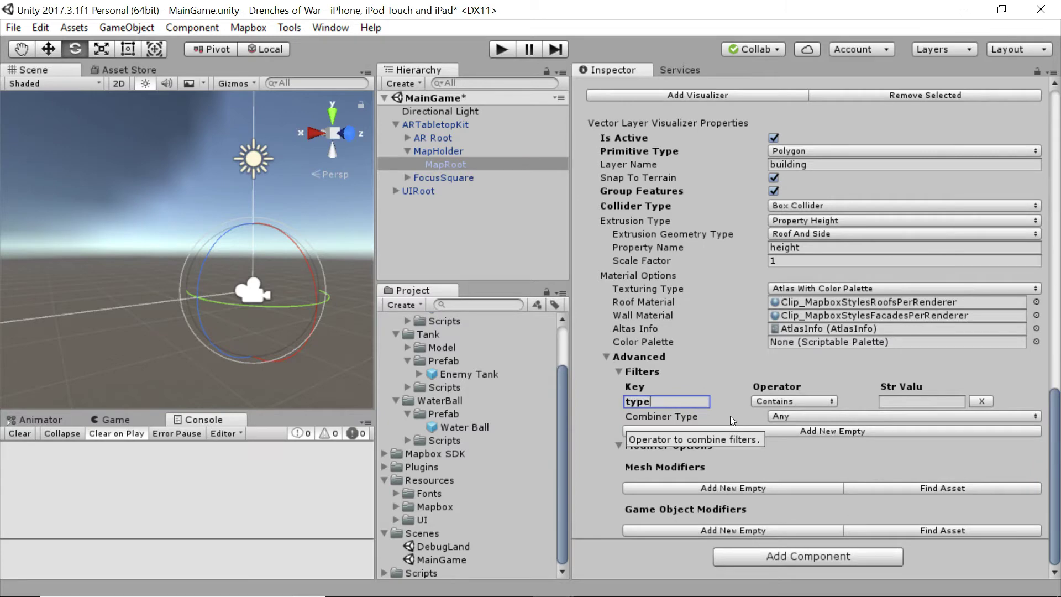
key(Tab)
key(Tab)
text(hospi)
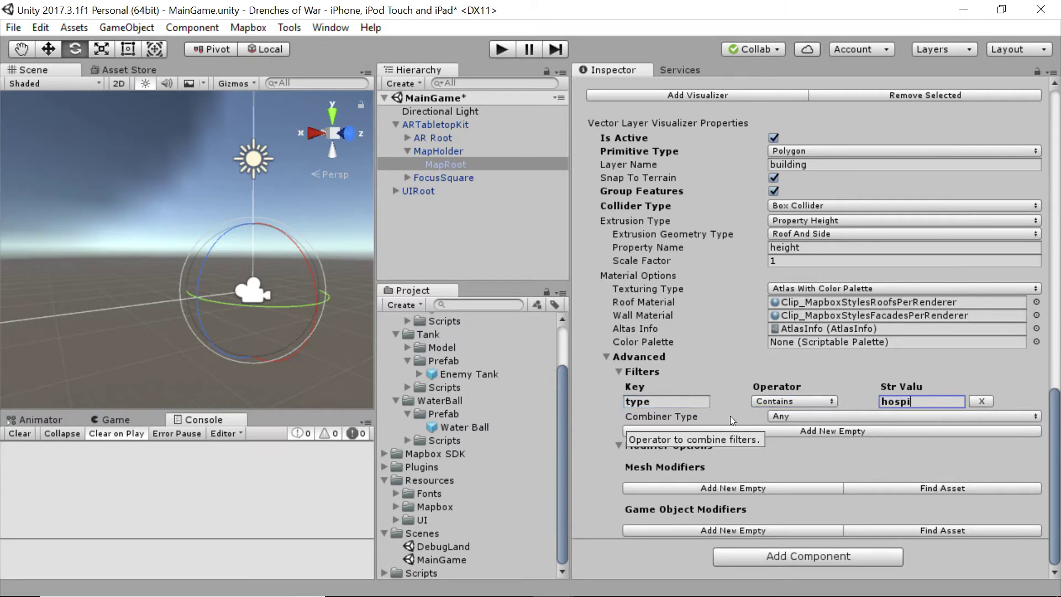
text(tal)
Step: Add filters for 'school' and 'public' and set the combiner type to None
click(833, 431)
click(941, 427)
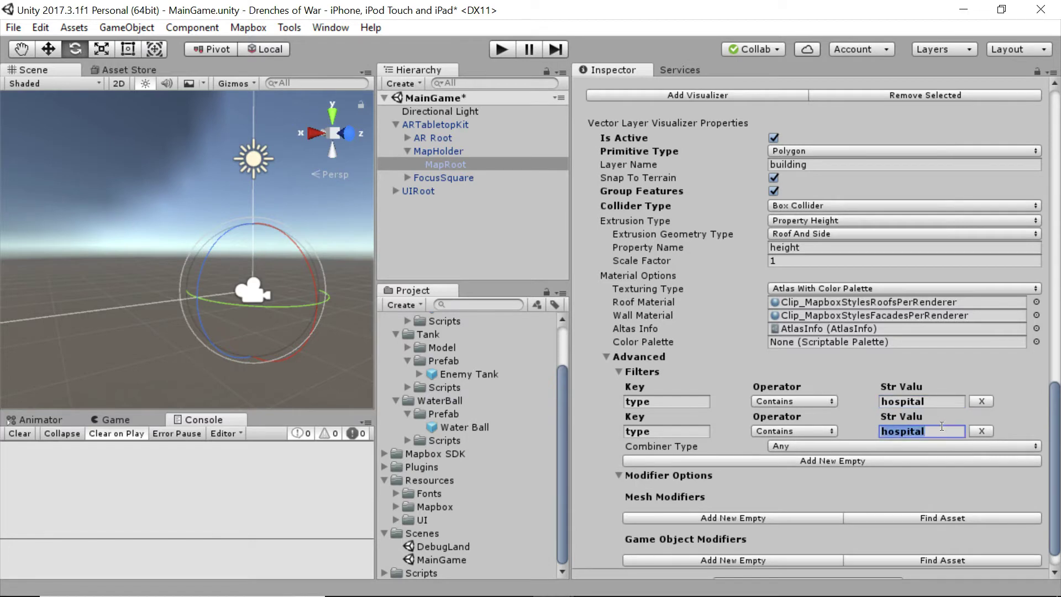
text(school)
click(873, 461)
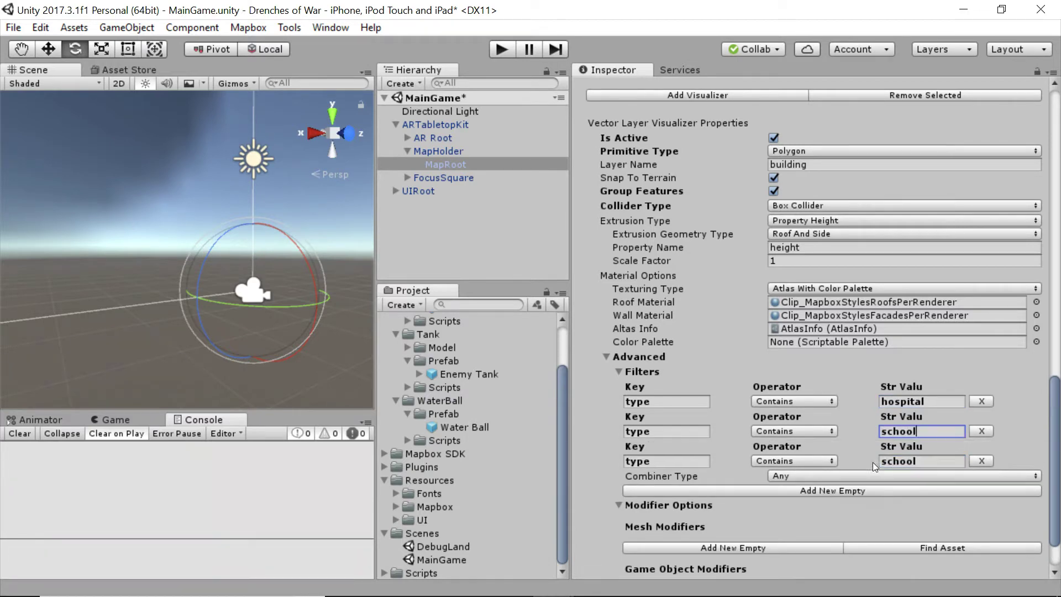
click(934, 460)
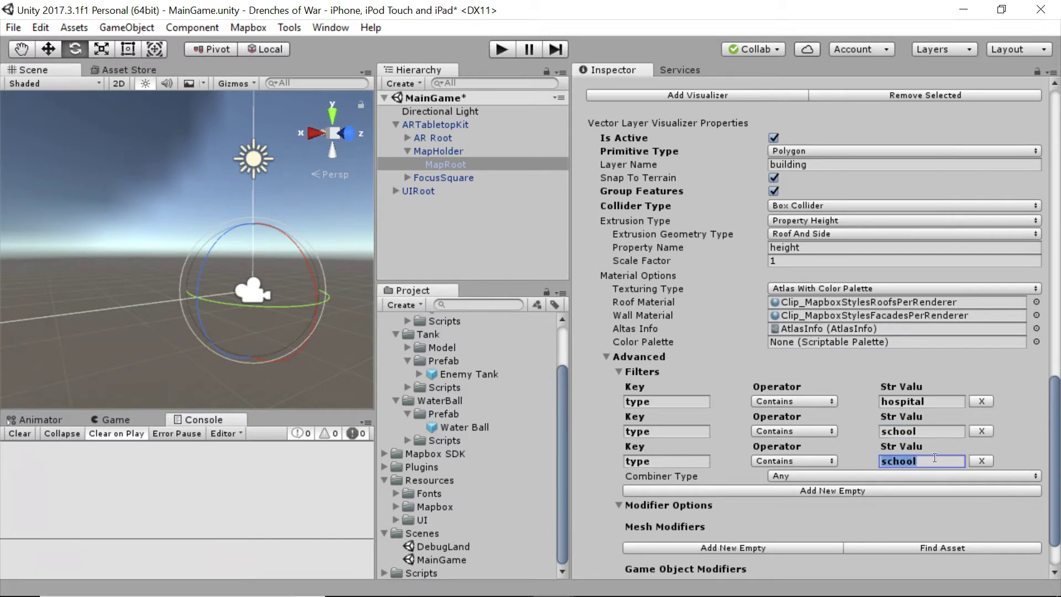
text(public)
click(785, 474)
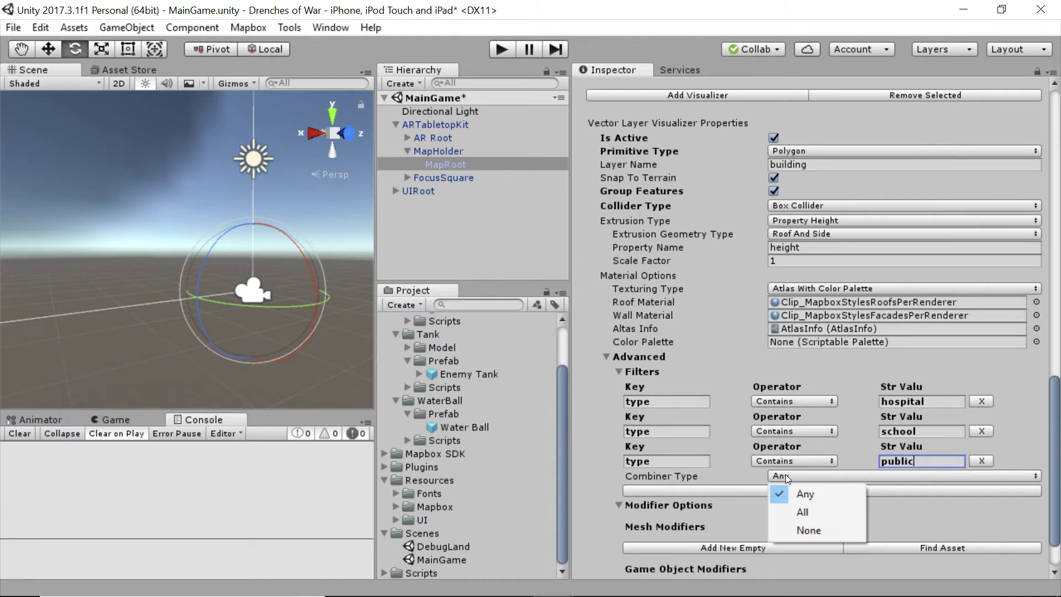
click(818, 533)
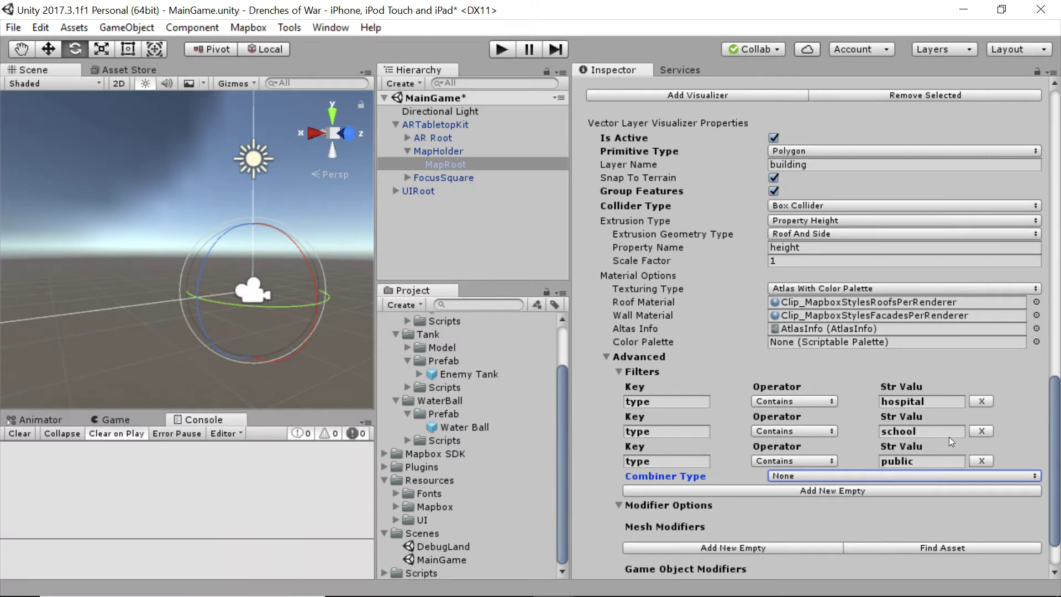
scroll(841, 428, up, 3)
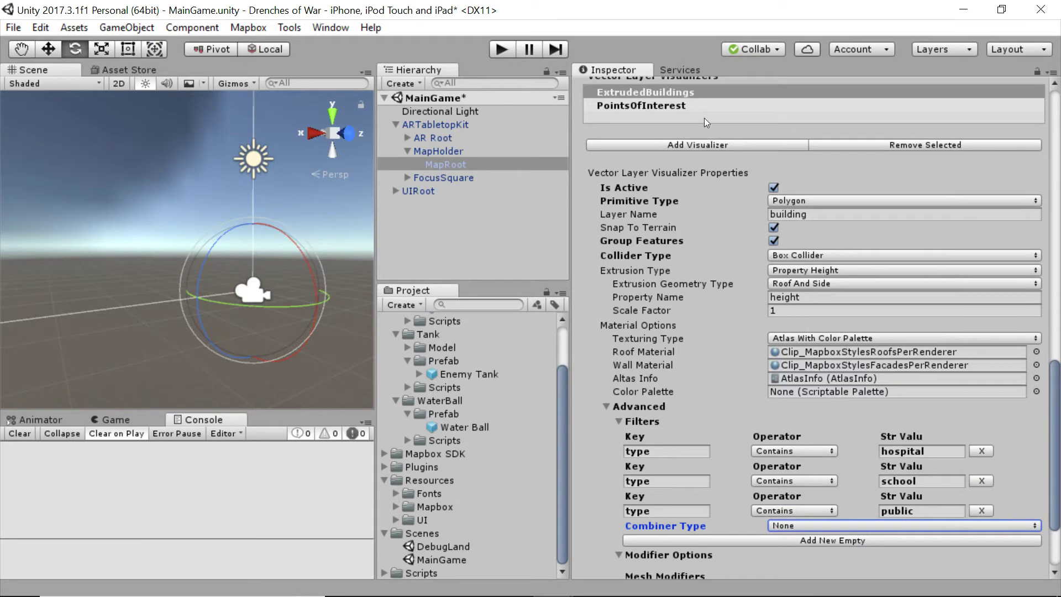
scroll(740, 257, down, 6)
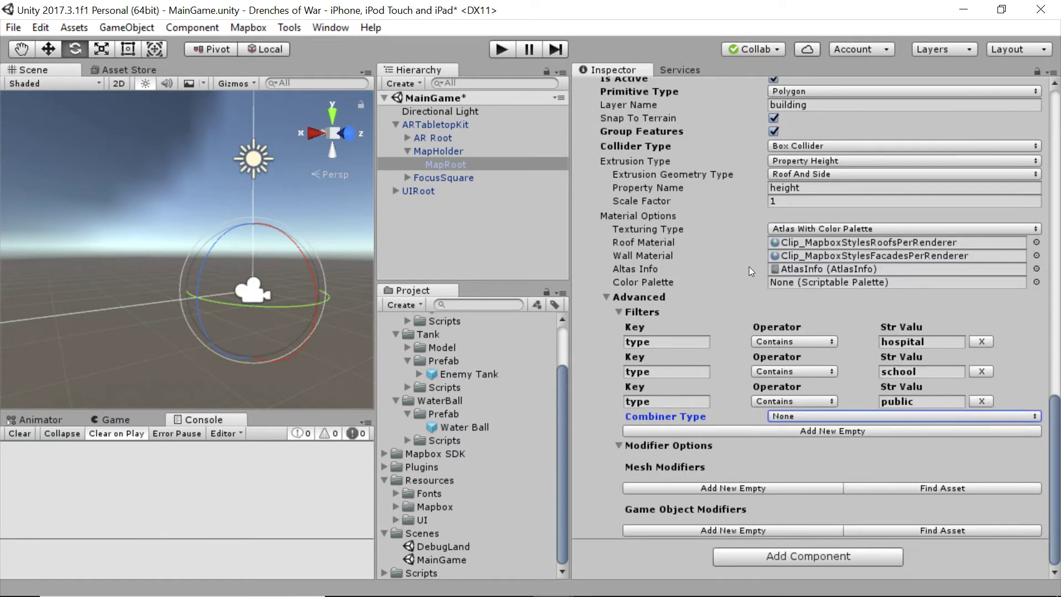
Step: Widen the panels and the Scene view, then start Play mode to load the map
scroll(748, 270, up, 6)
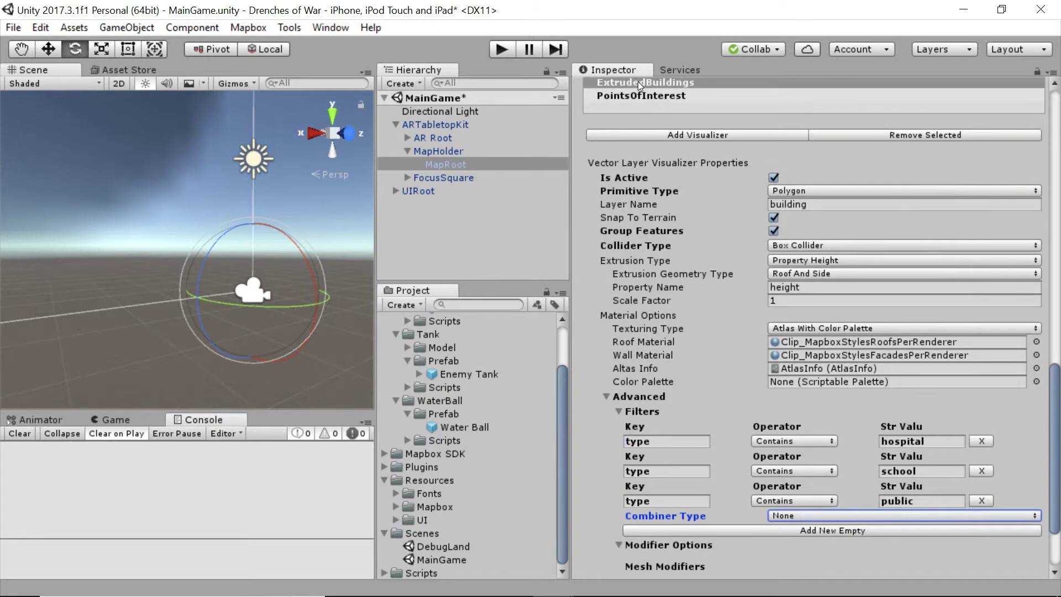
click(570, 176)
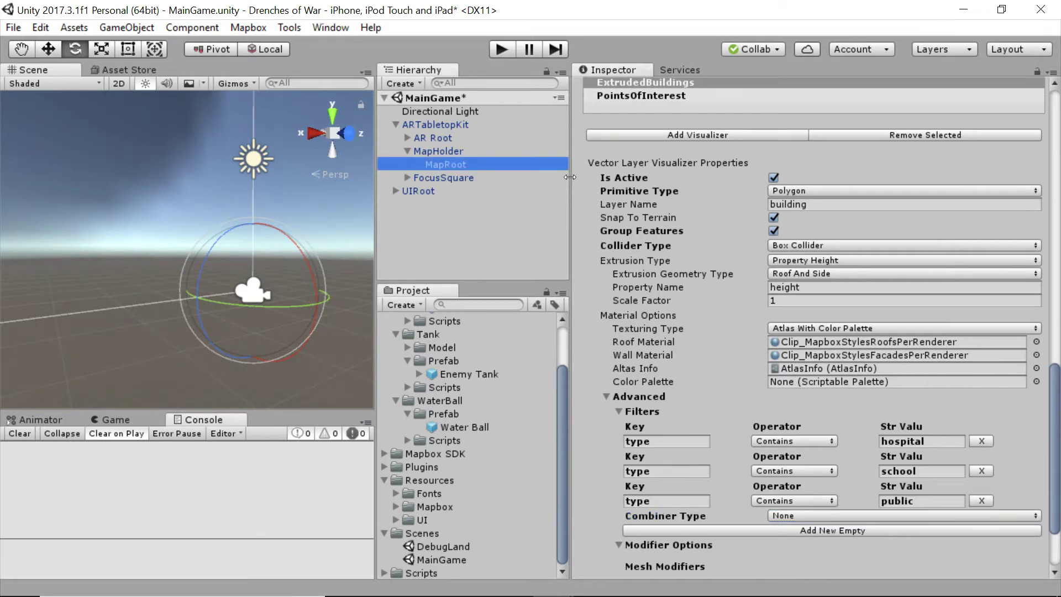
drag(570, 177, 756, 180)
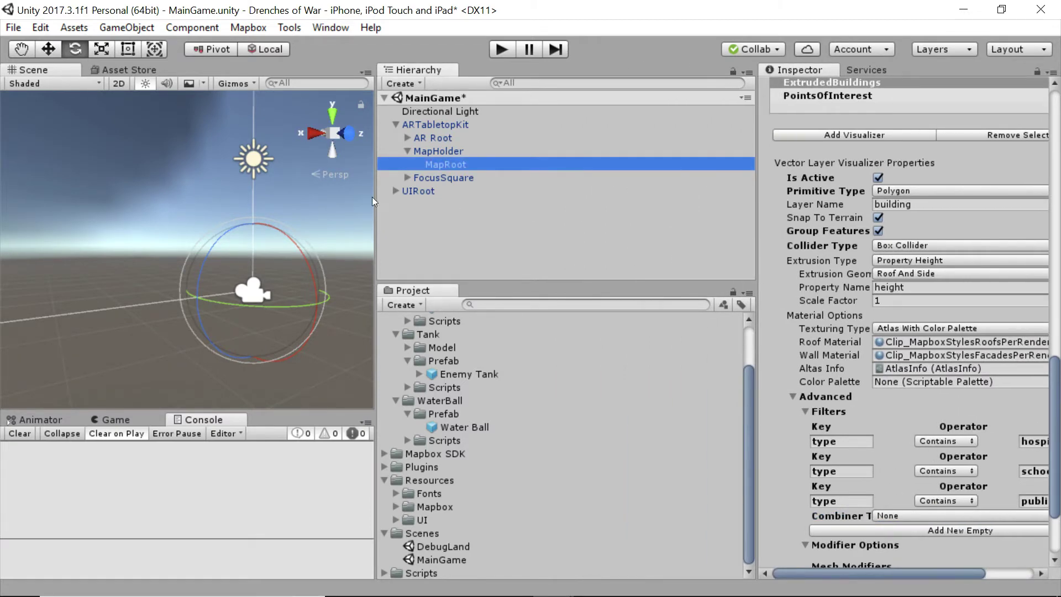
drag(376, 196, 671, 219)
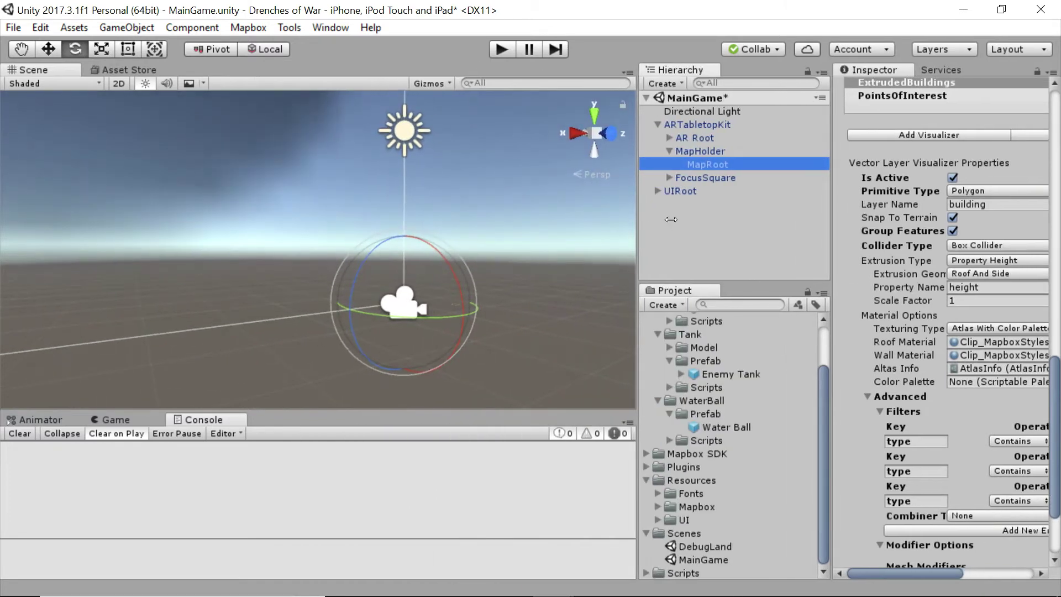
click(501, 50)
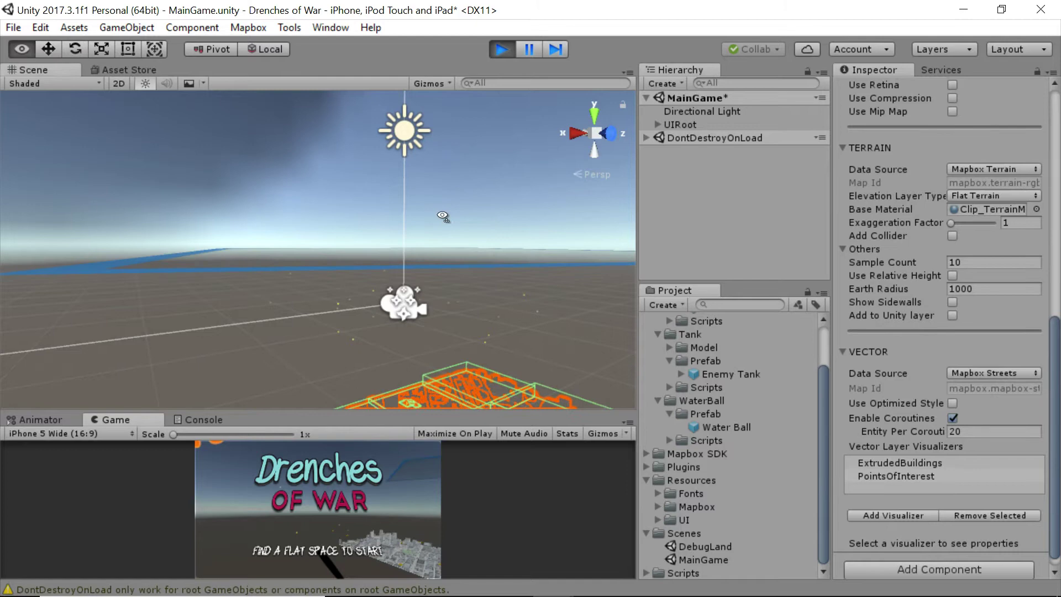
Step: Deselect the map object and tilt and zoom the Scene view down onto the city map
right_drag(442, 228, 588, 340)
click(469, 264)
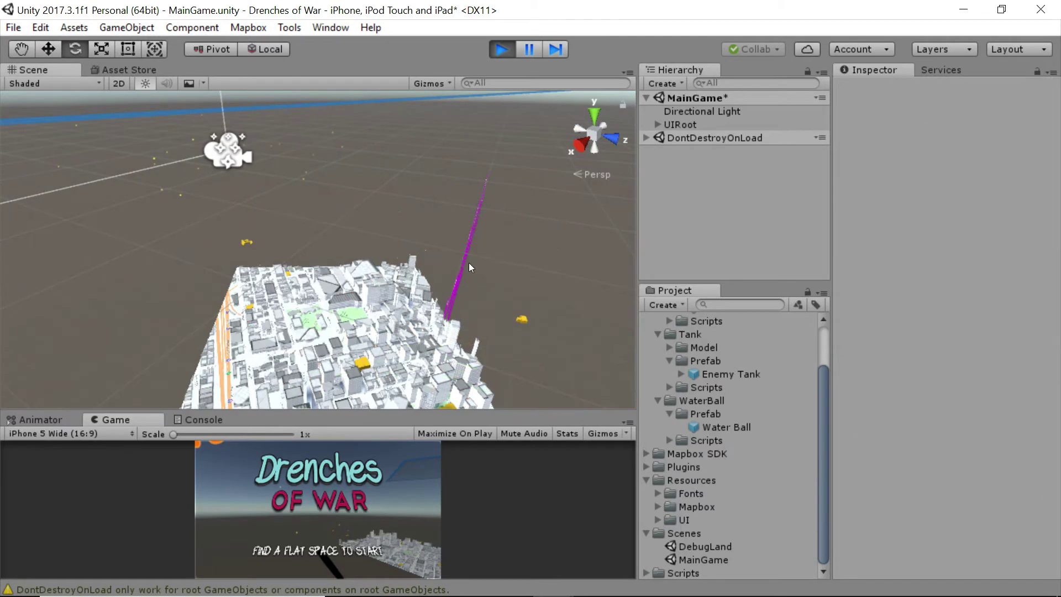
right_drag(413, 259, 426, 294)
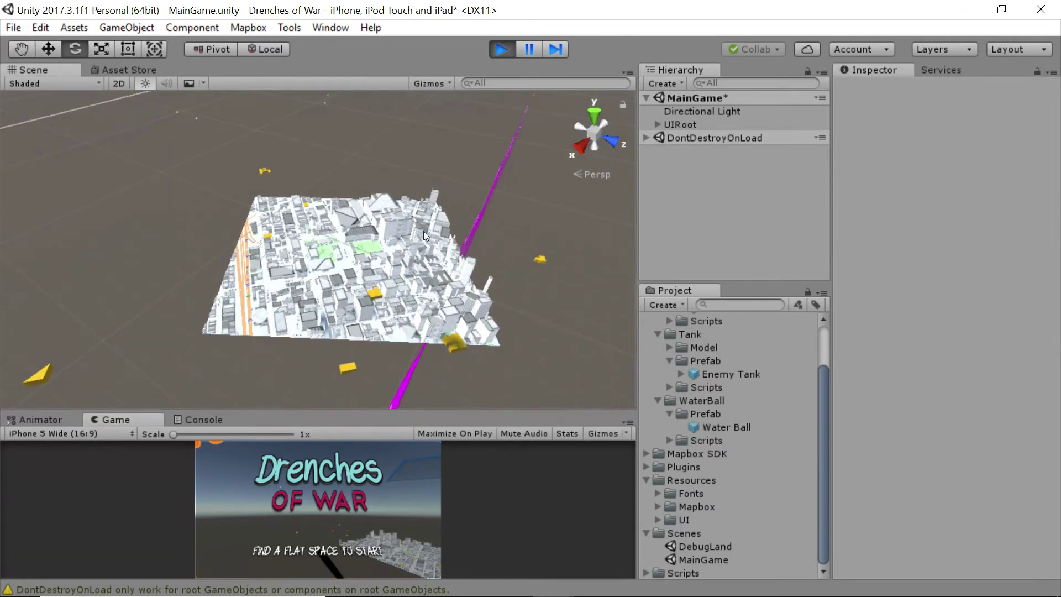
scroll(427, 234, down, 3)
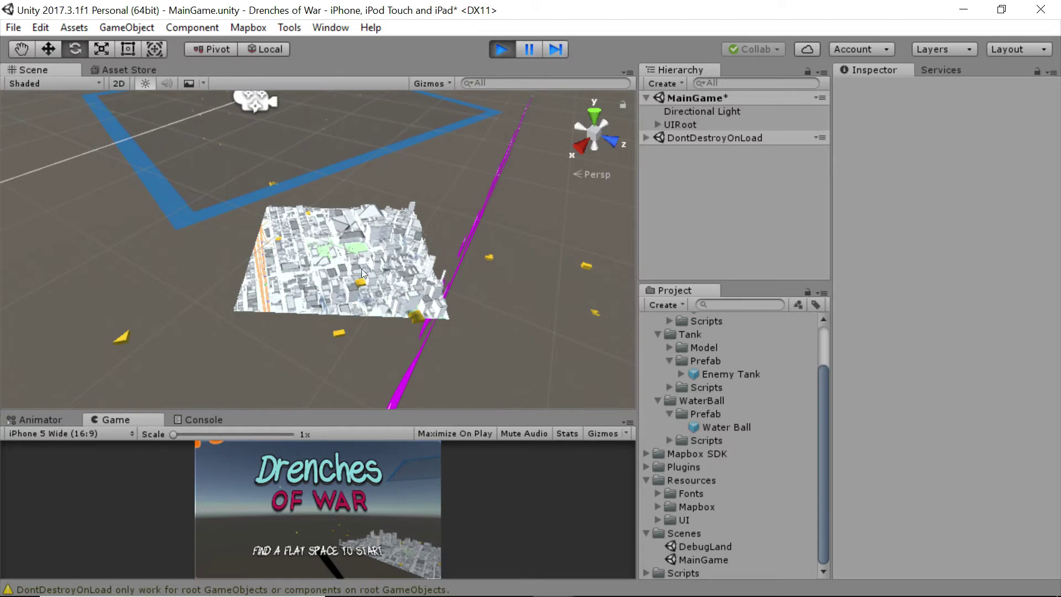
scroll(402, 259, up, 8)
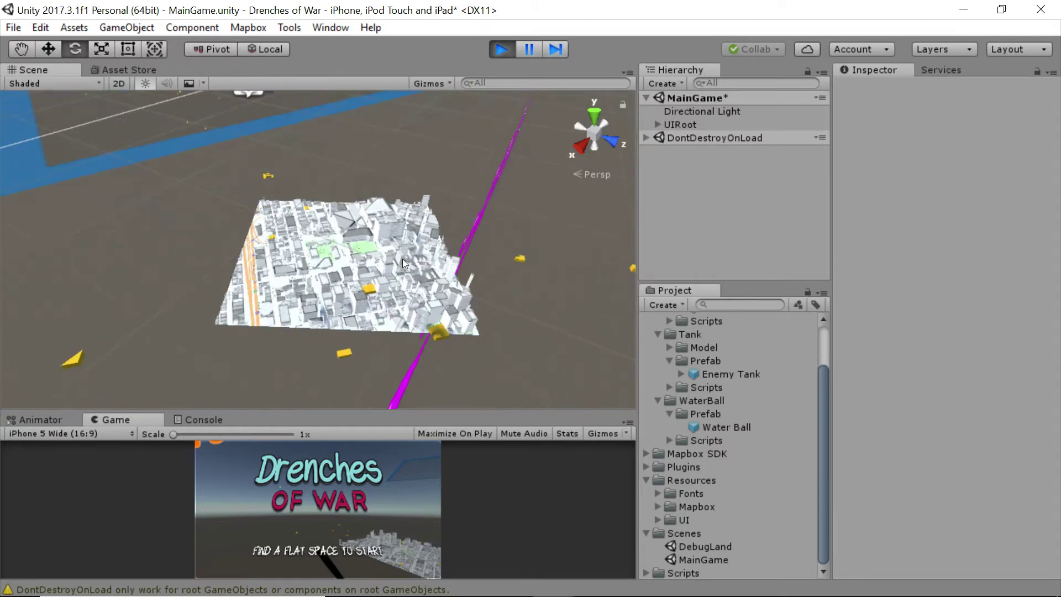
scroll(385, 247, up, 6)
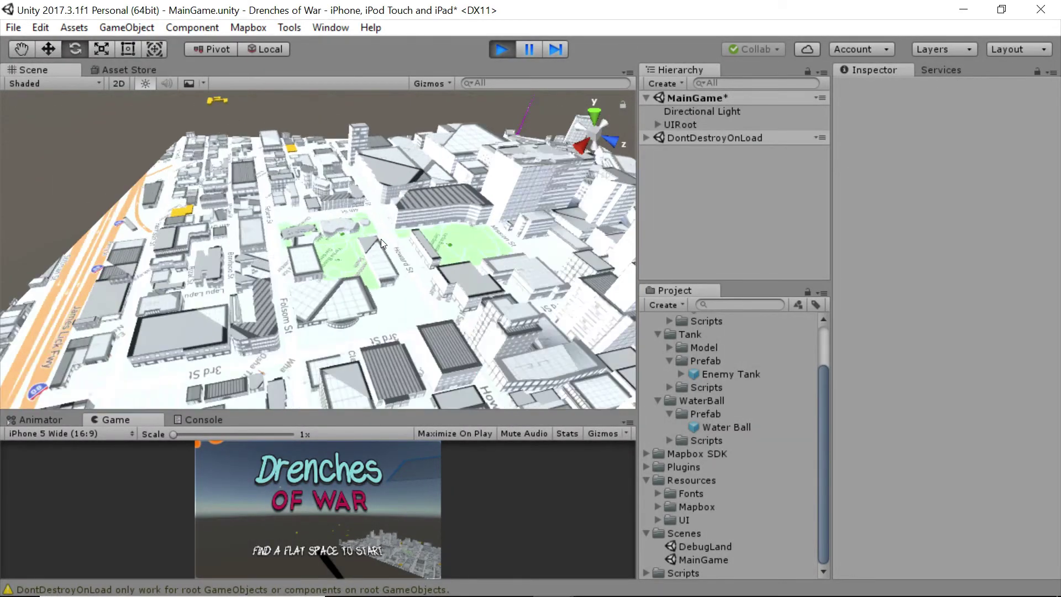
scroll(302, 236, up, 2)
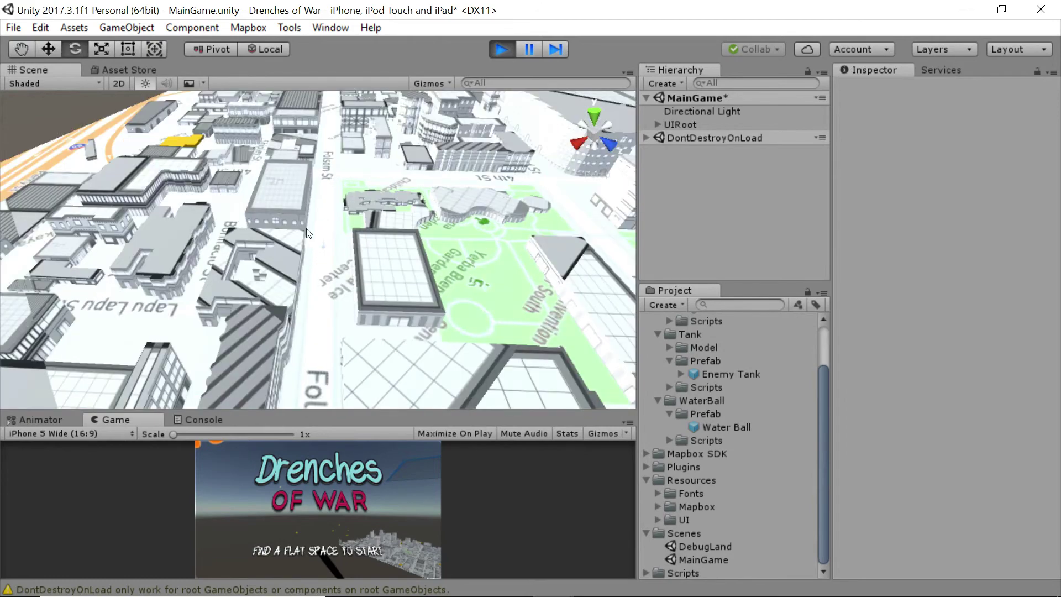
Step: Pan and orbit around the city map to survey its edges and tall buildings
middle_drag(301, 236, 347, 252)
scroll(347, 252, up, 3)
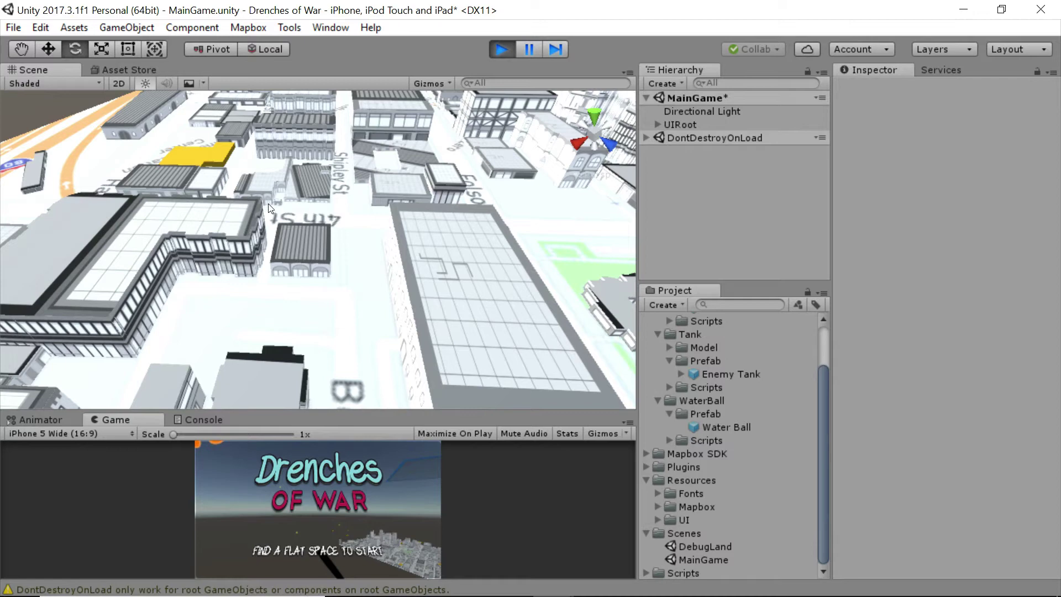
scroll(373, 249, down, 6)
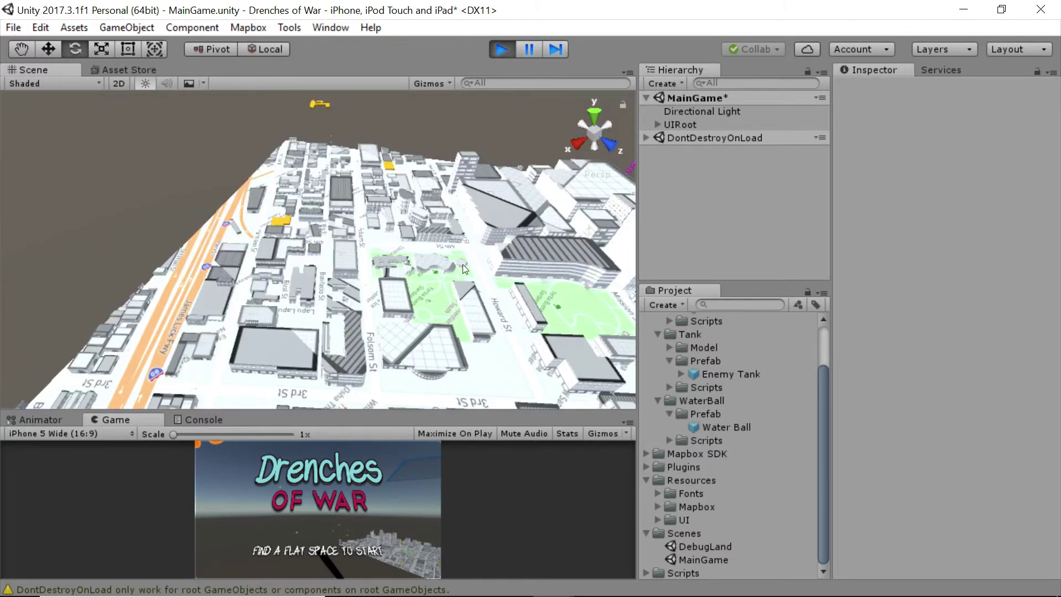
alt+drag(466, 269, 406, 261)
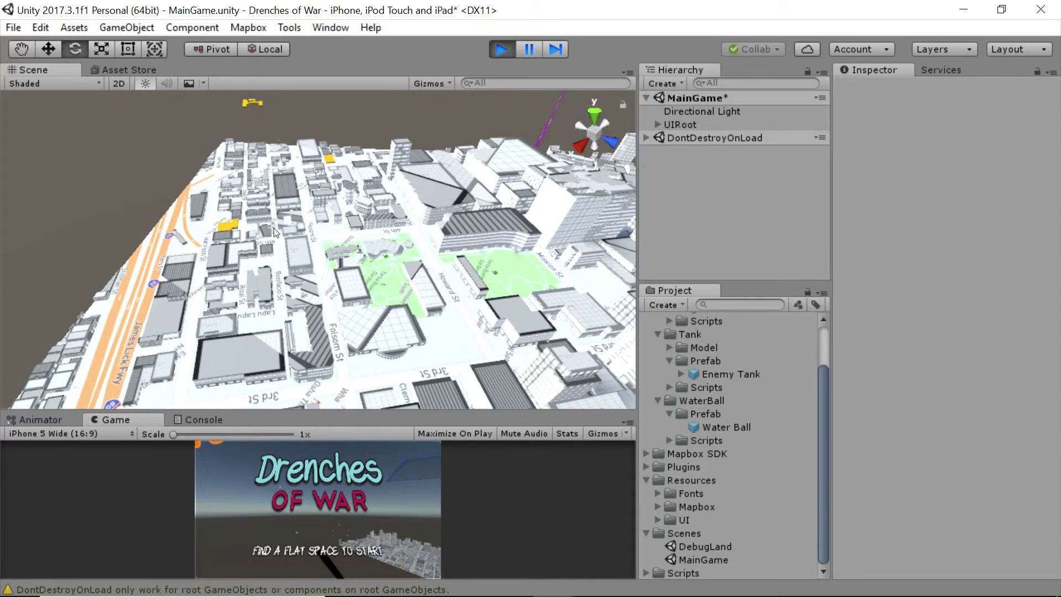
alt+drag(269, 247, 515, 250)
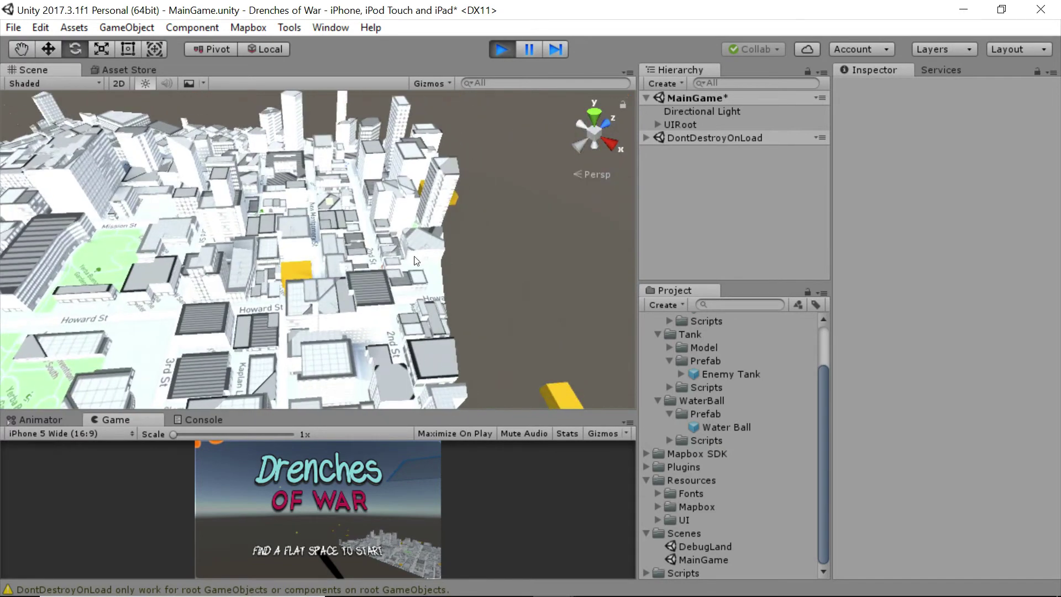
middle_drag(389, 249, 455, 253)
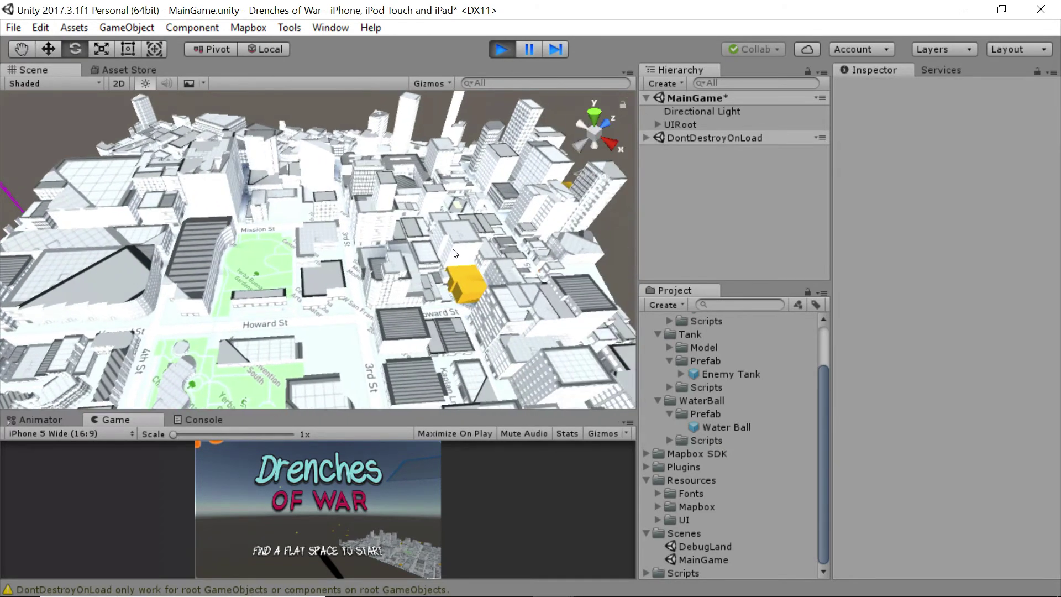
scroll(449, 249, down, 3)
alt+drag(449, 250, 362, 247)
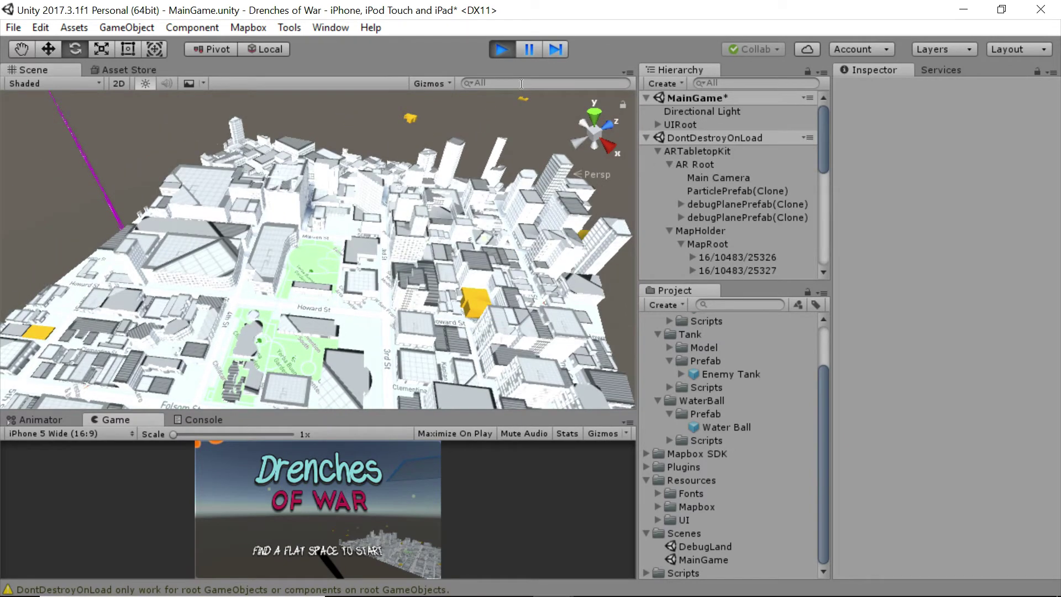
Step: Stop the game and inspect the UIController.cs:19 assertion failure and DontDestroyOnLoad warnings in the Console
click(501, 50)
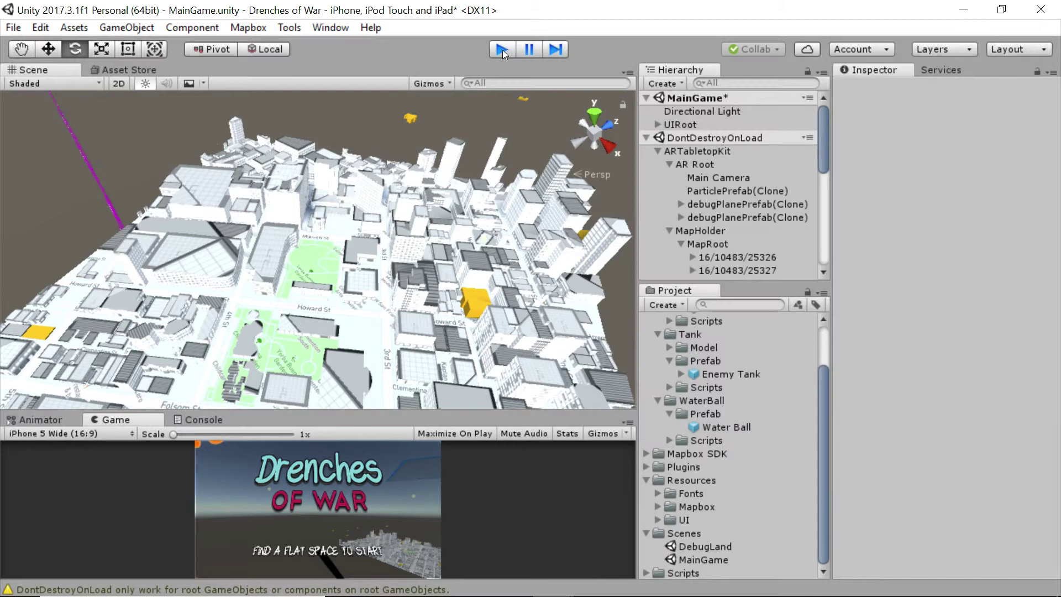
click(218, 453)
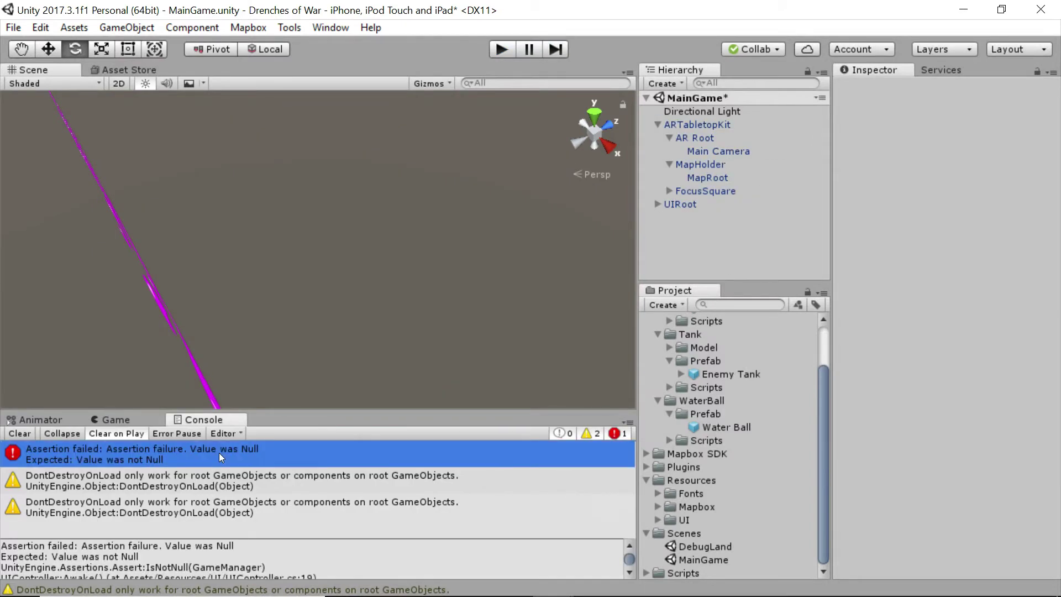
click(177, 478)
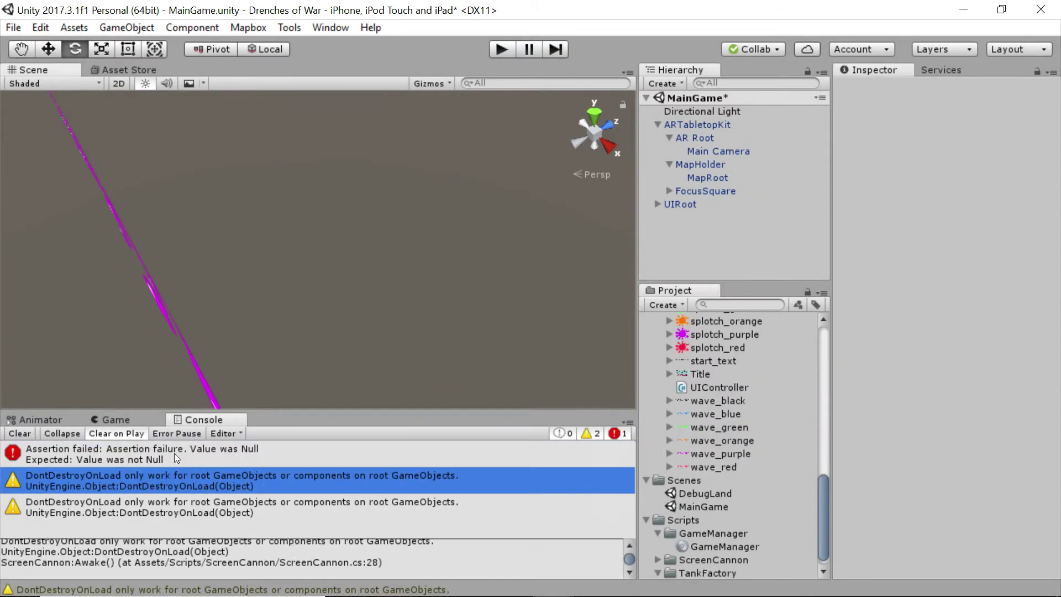
click(174, 453)
drag(307, 536, 308, 501)
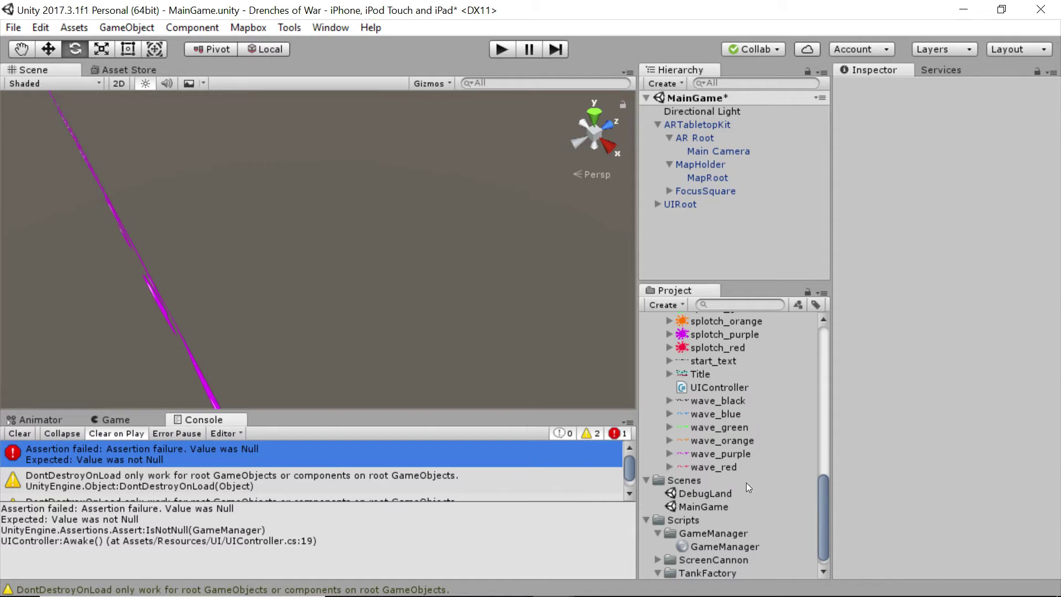
Step: In UIController.cs, move Assert.IsNotNull(GameManager.Instance) from Awake() into Start() and remove the blank line
double_click(724, 389)
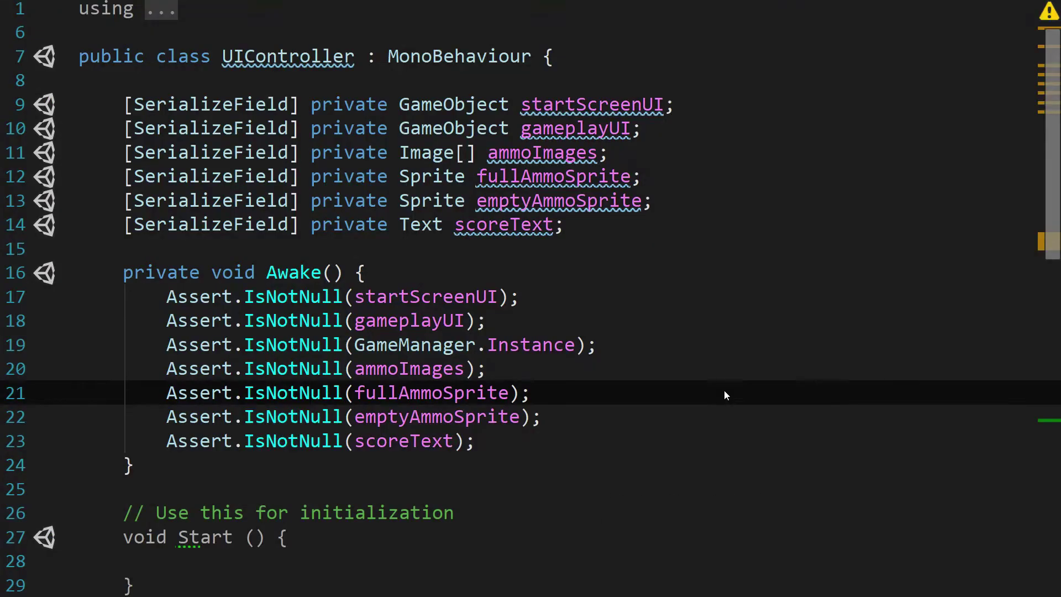
click(615, 337)
scroll(615, 337, down, 1)
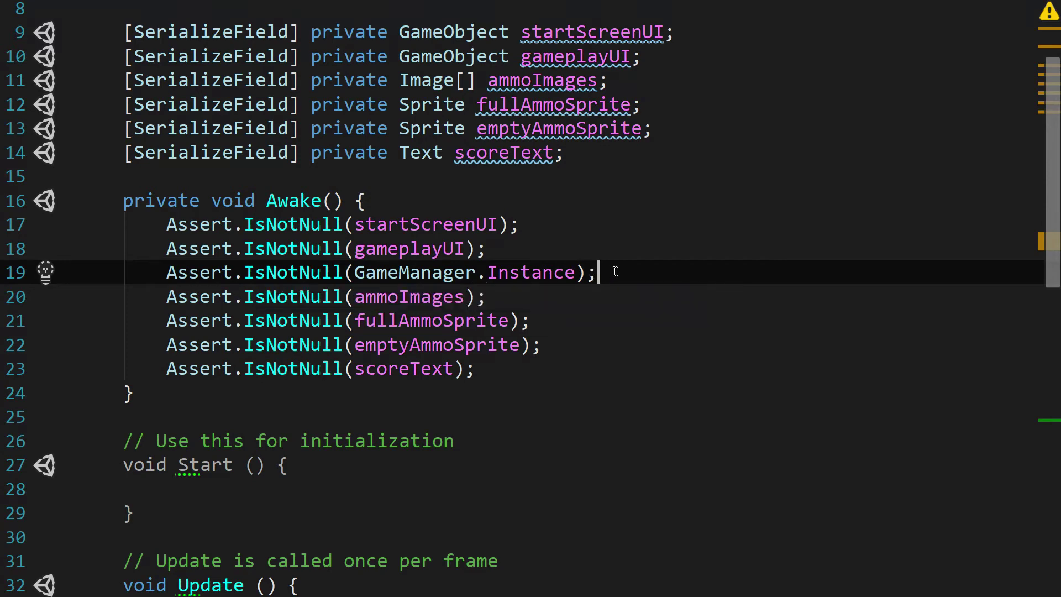
key(ctrl+x)
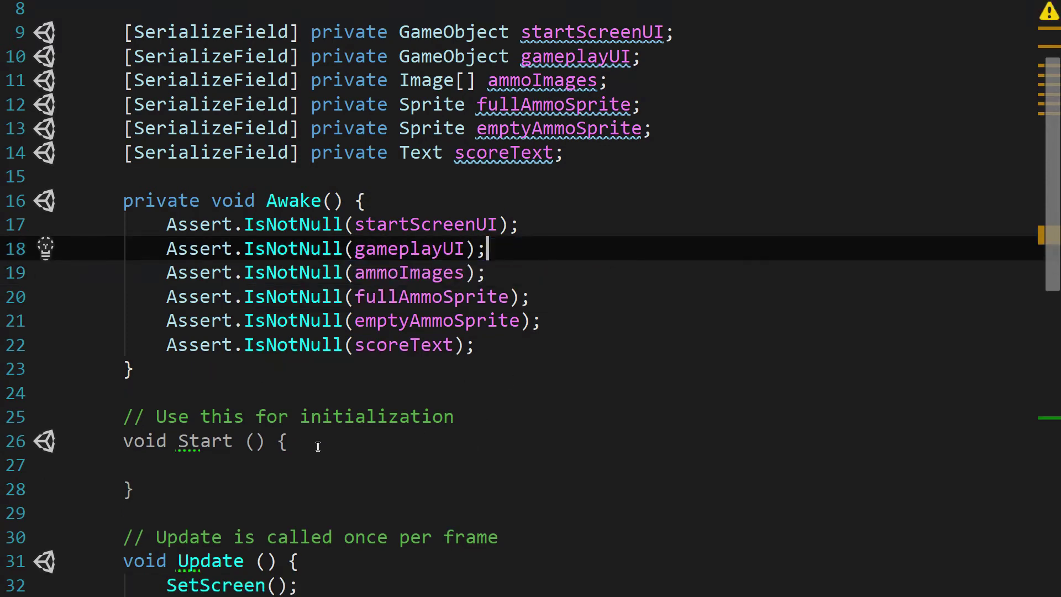
click(279, 464)
key(ctrl+v)
click(300, 464)
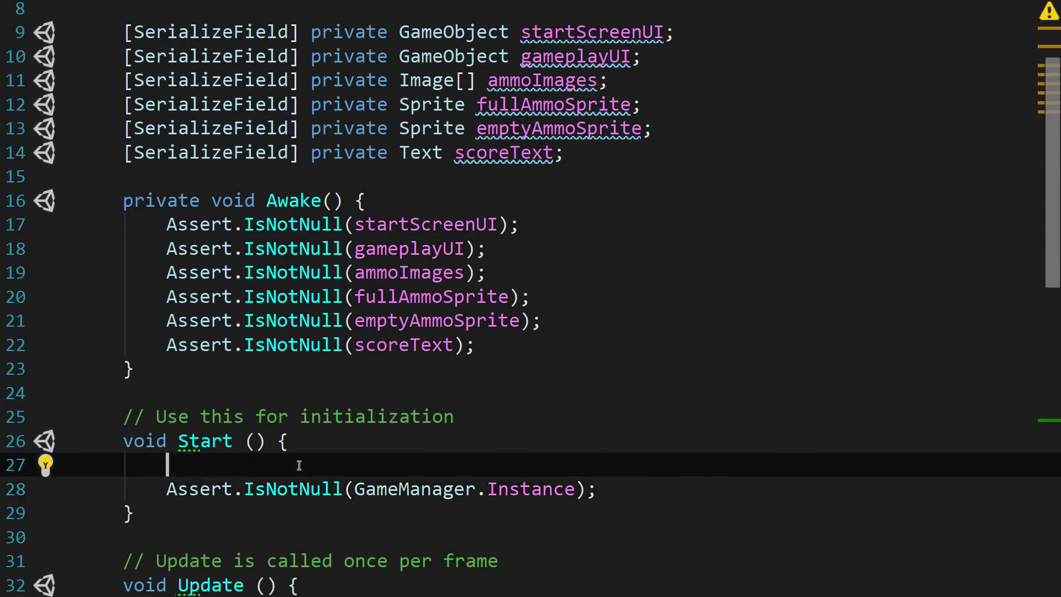
key(BackSpace)
key(BackSpace)
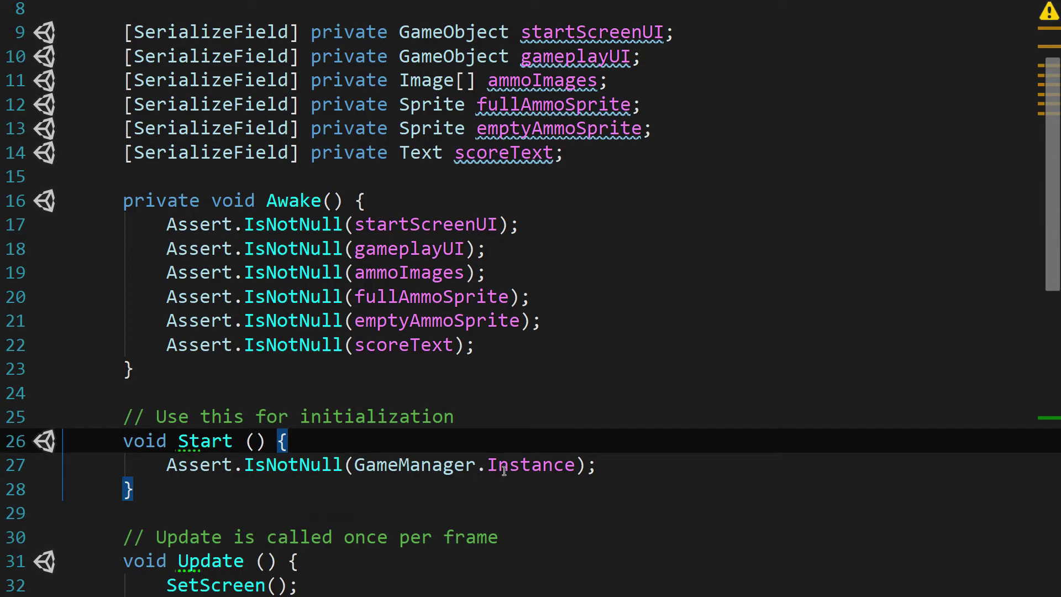
click(609, 463)
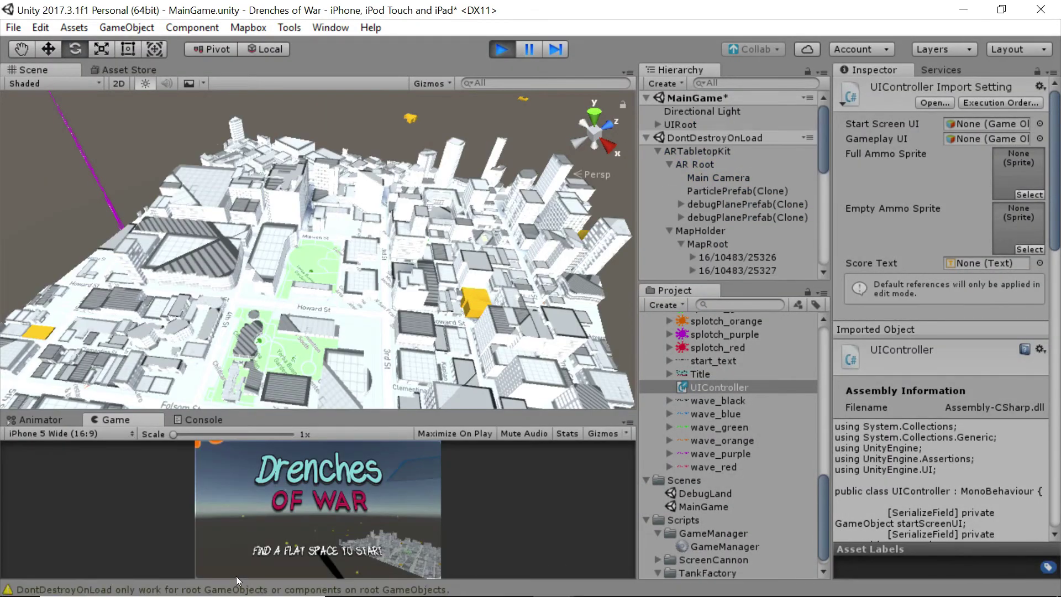
Step: Confirm the Console lists only two DontDestroyOnLoad warnings, stop the game, and select UIController
click(237, 588)
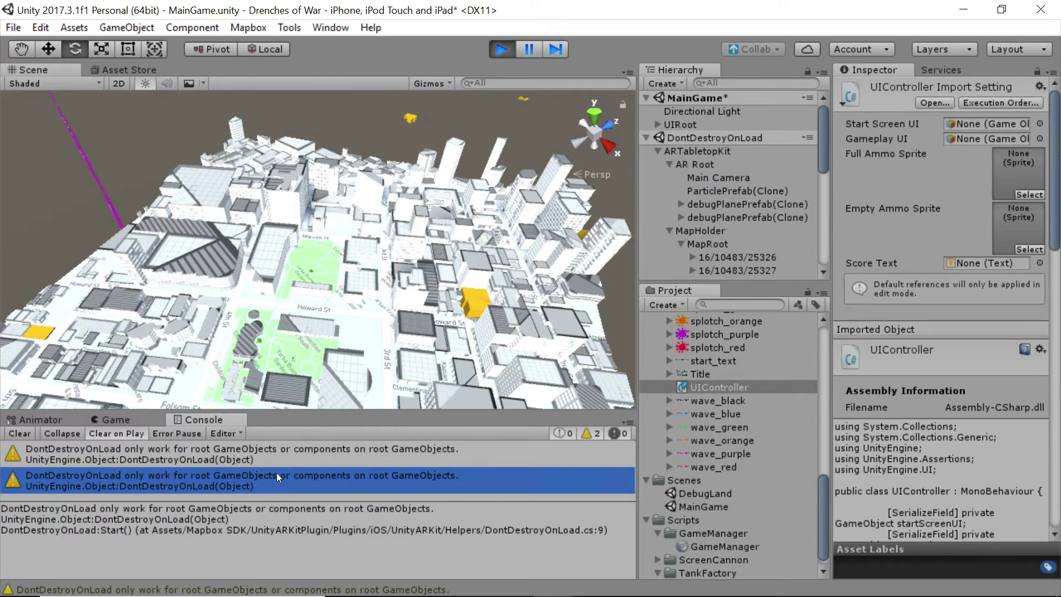
click(502, 50)
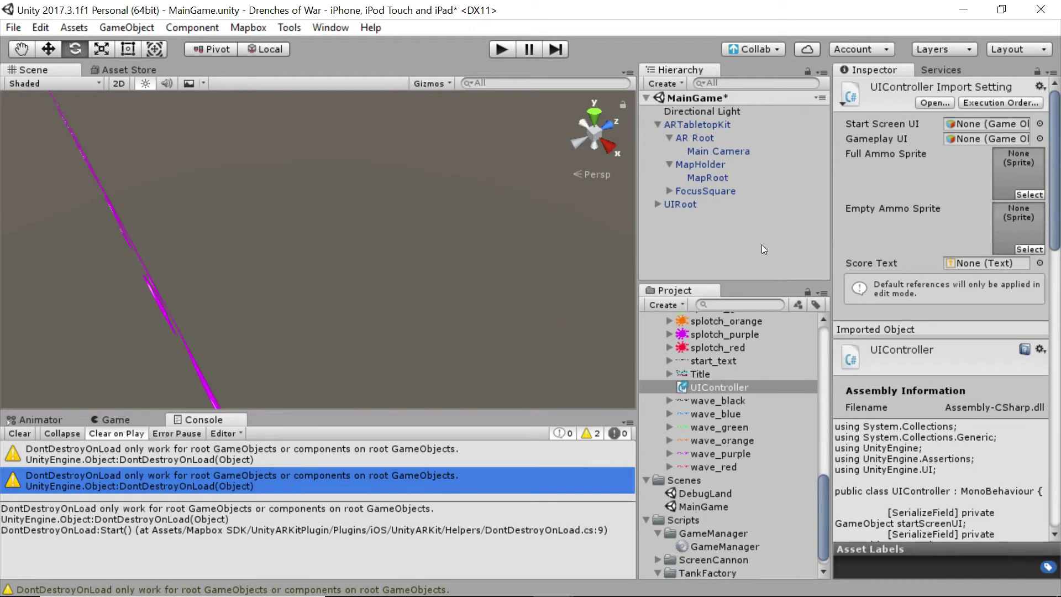
click(751, 387)
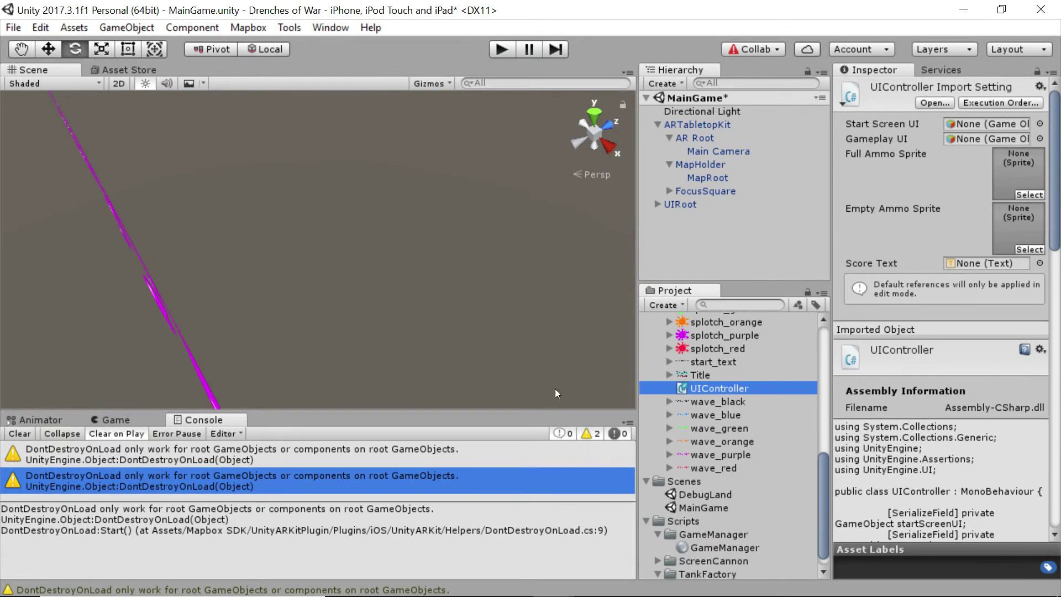
scroll(767, 439, up, 10)
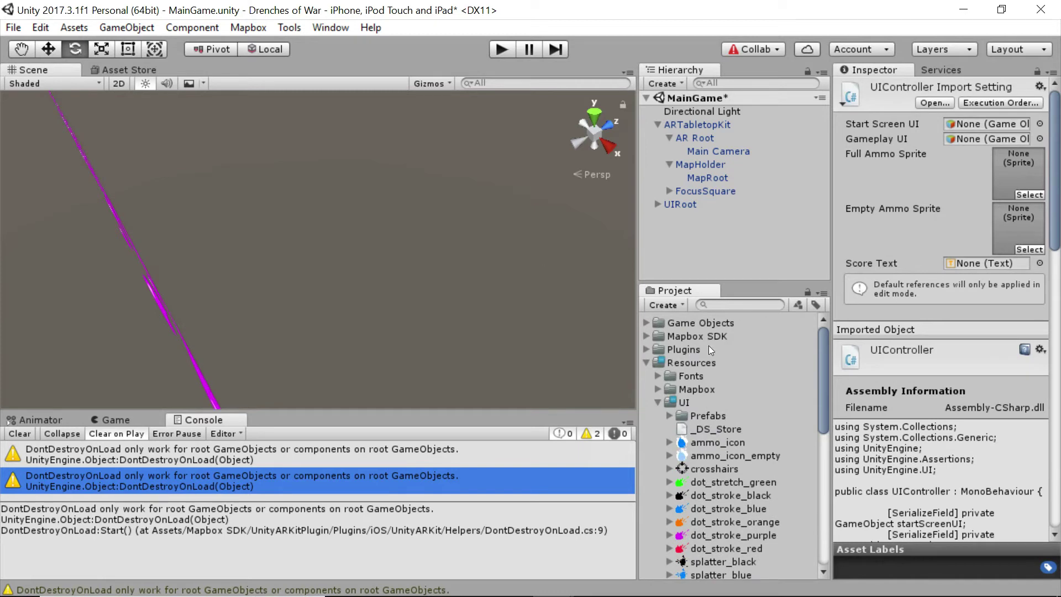
Step: Select MapRoot, expand its PointsOfInterest layer settings, and widen the Inspector
click(720, 178)
scroll(959, 307, down, 15)
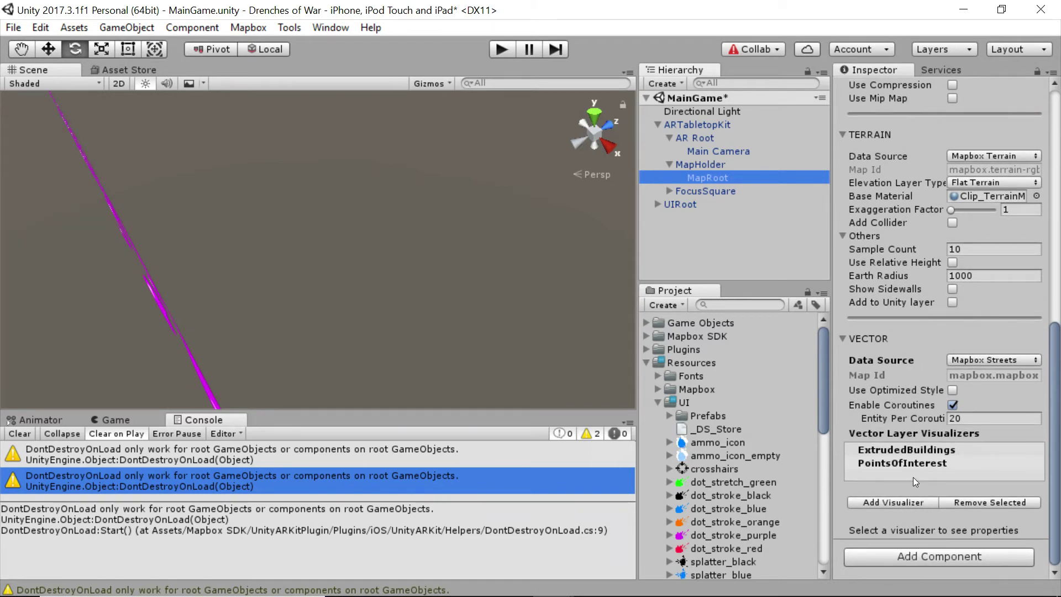
click(912, 461)
scroll(917, 447, down, 10)
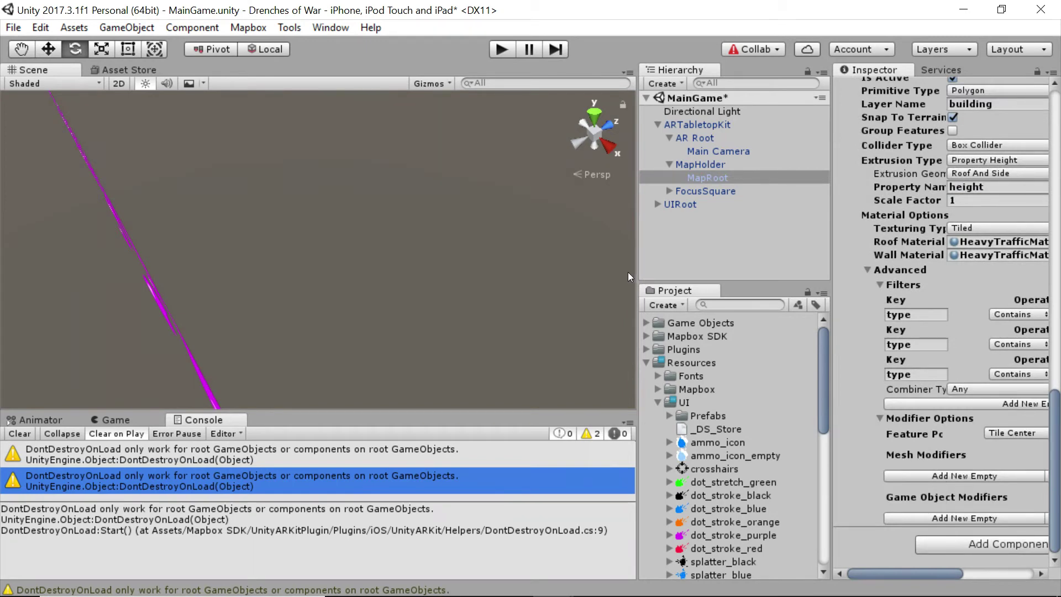
drag(638, 263, 483, 261)
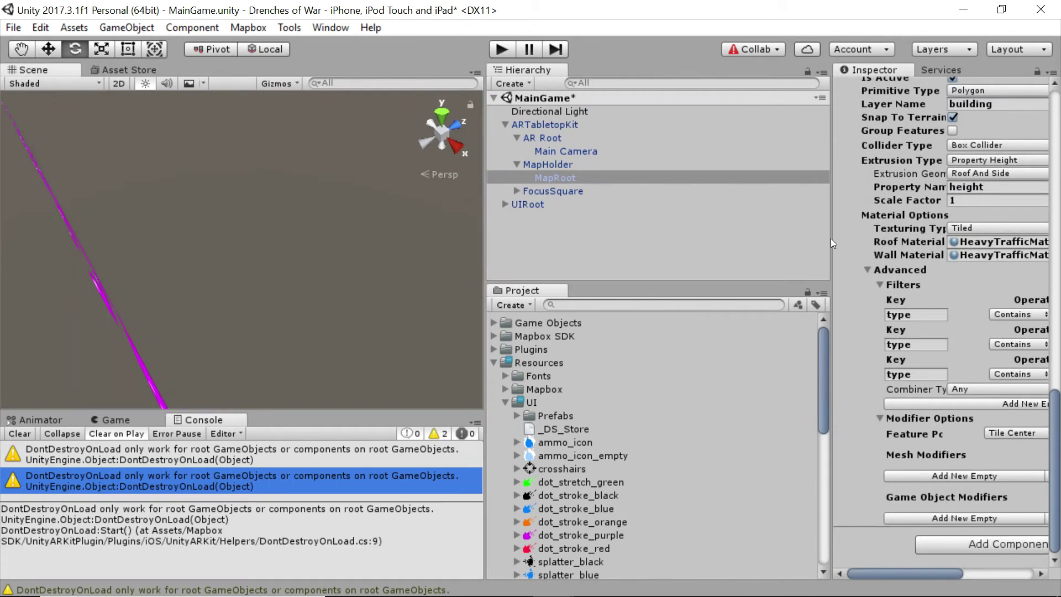
drag(830, 233, 607, 249)
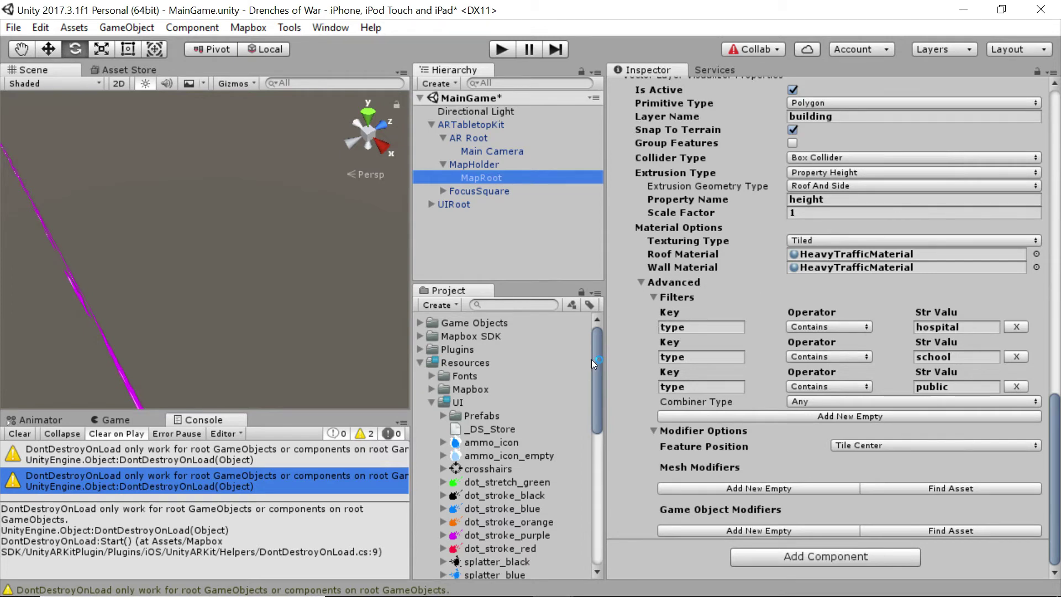
Step: Collapse the expanded TankFactory and GameManager script folders in the Project list
drag(595, 356, 578, 494)
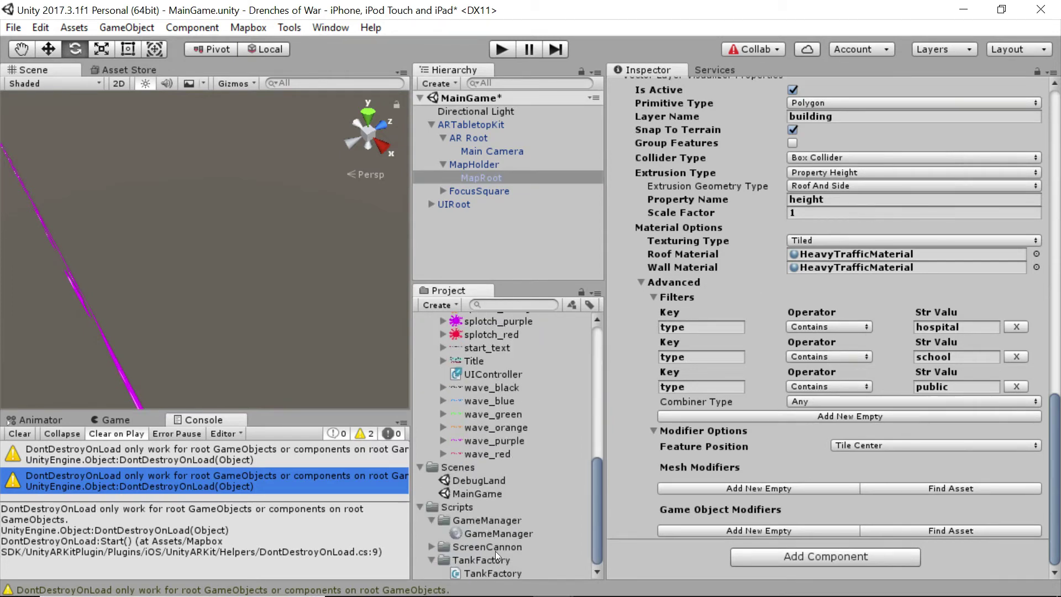
click(431, 561)
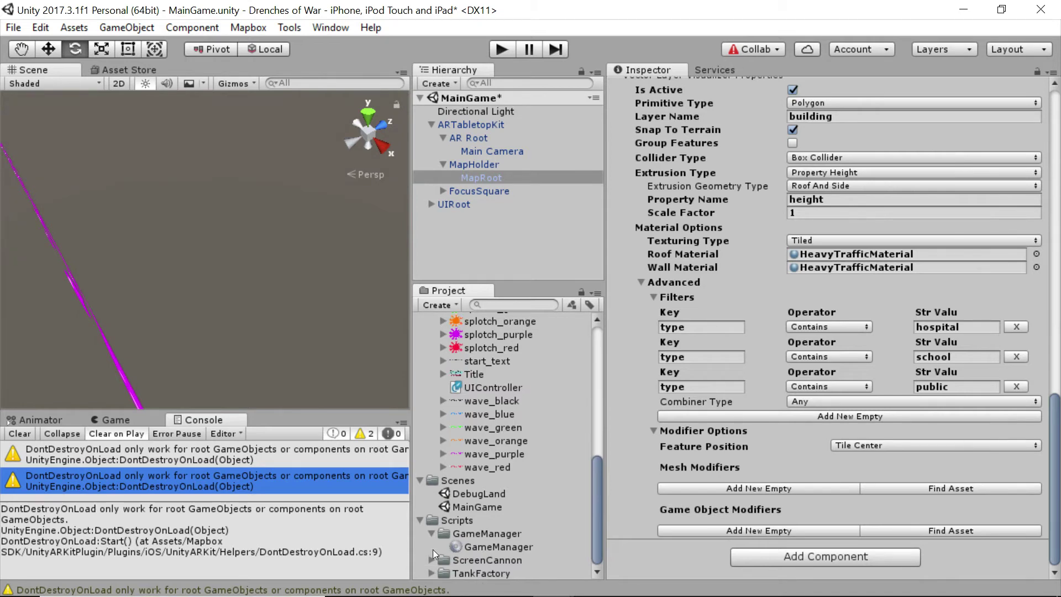
click(432, 535)
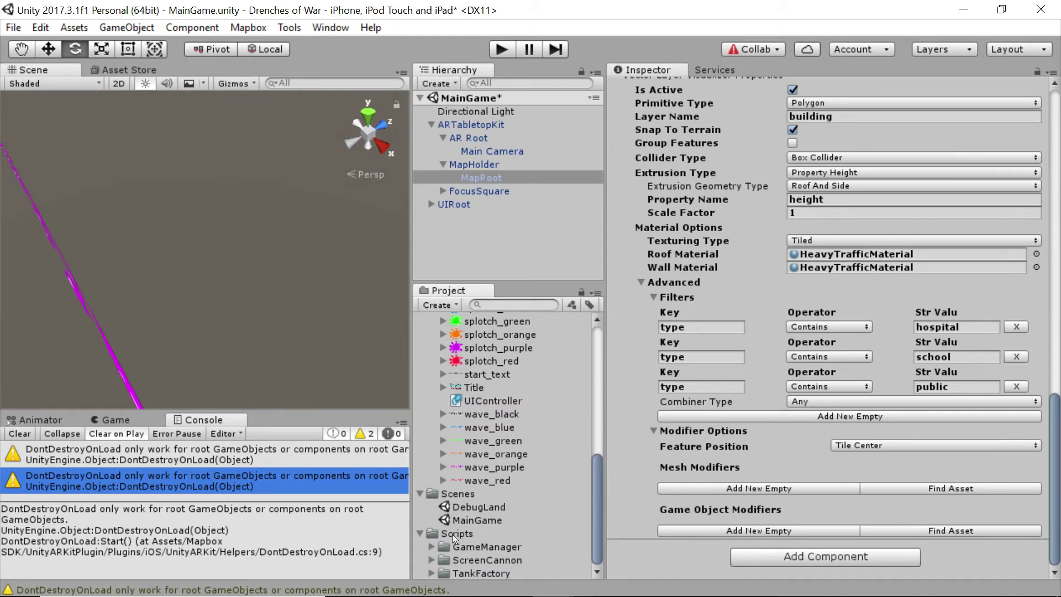
click(457, 534)
Step: Create a folder named 'Mapbox Modifiers' inside Resources
right_click(445, 363)
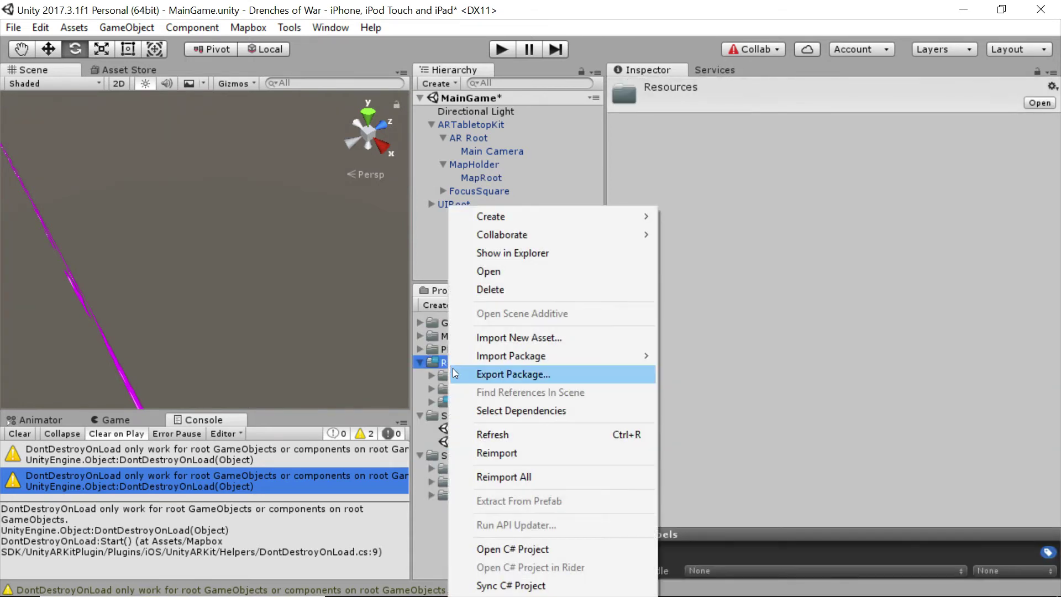
mouse_move(541, 211)
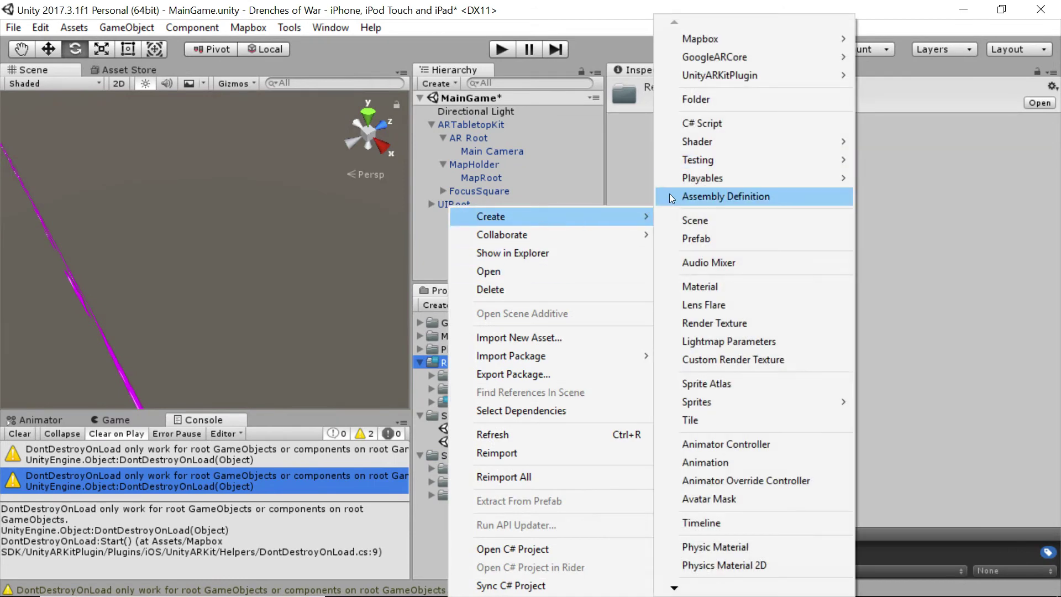
click(730, 99)
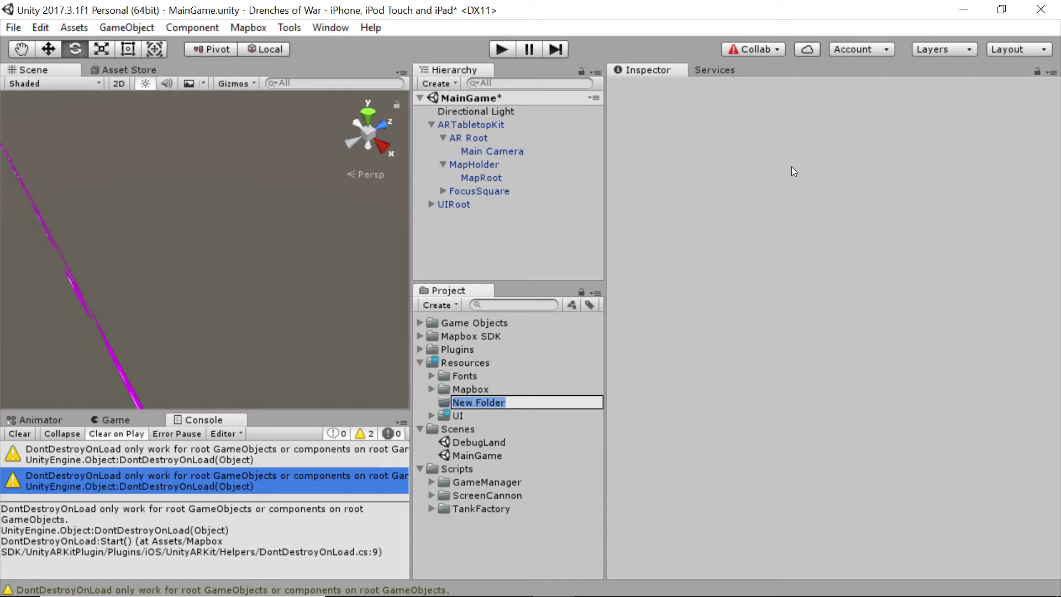
text(Mapbox Modifiers)
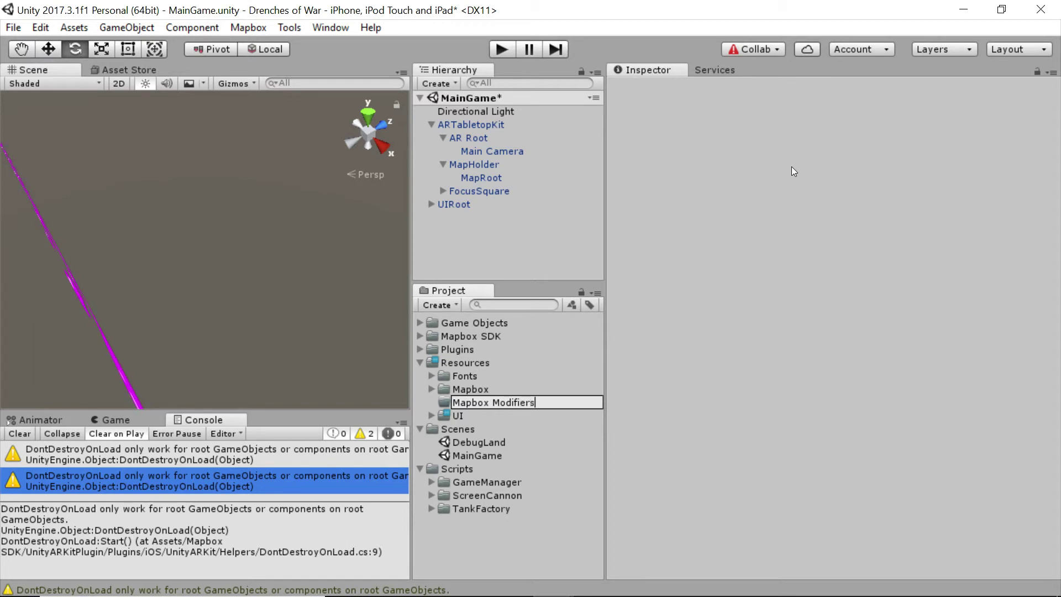
key(Return)
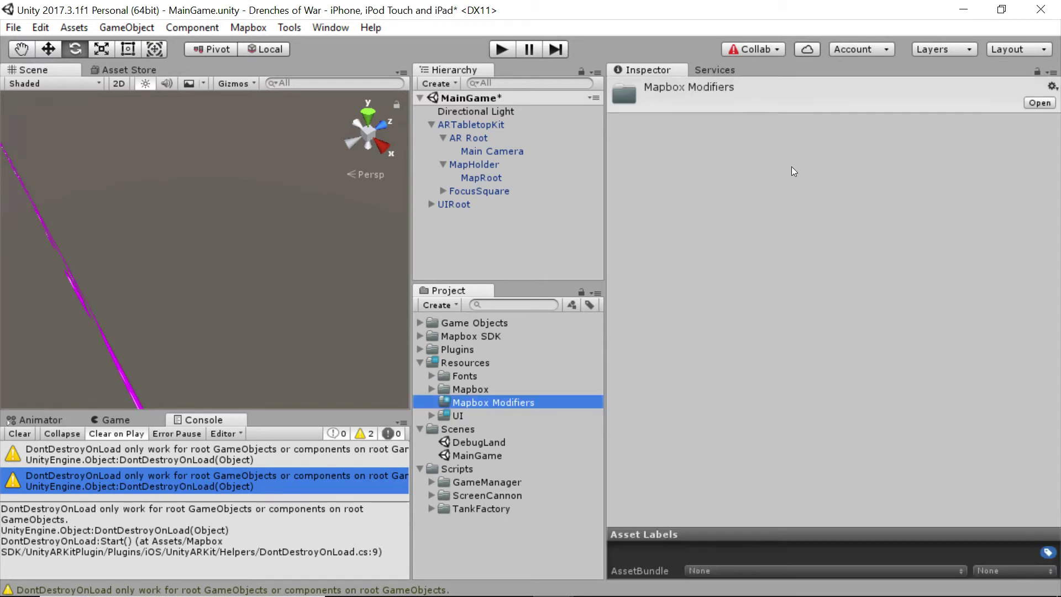
Step: Open Create > Mapbox > Modifiers on the Mapbox Modifiers folder to list the modifier types
right_click(503, 402)
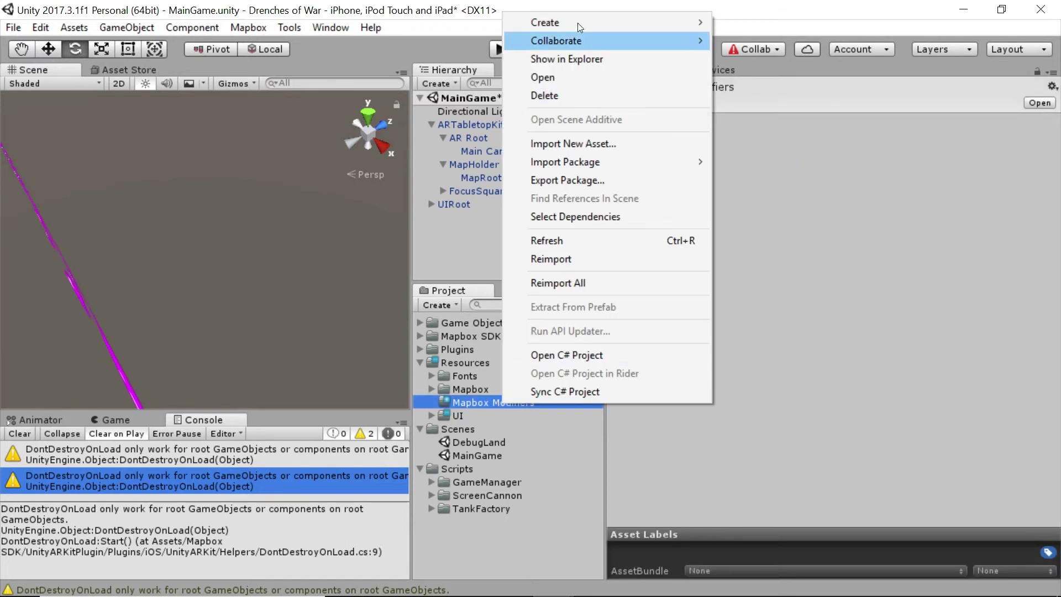
mouse_move(582, 22)
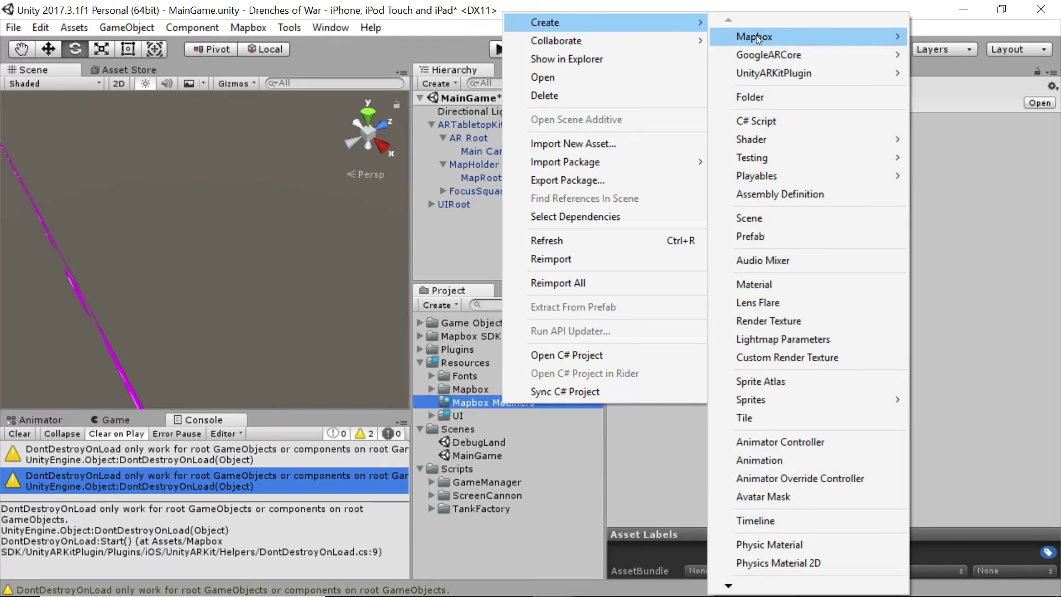
mouse_move(756, 35)
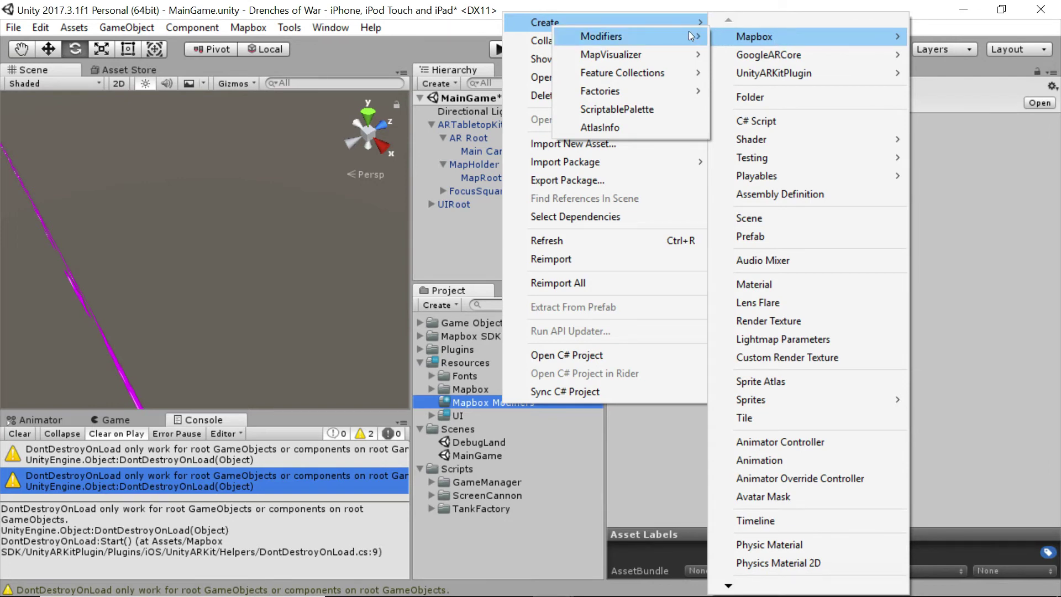
mouse_move(688, 60)
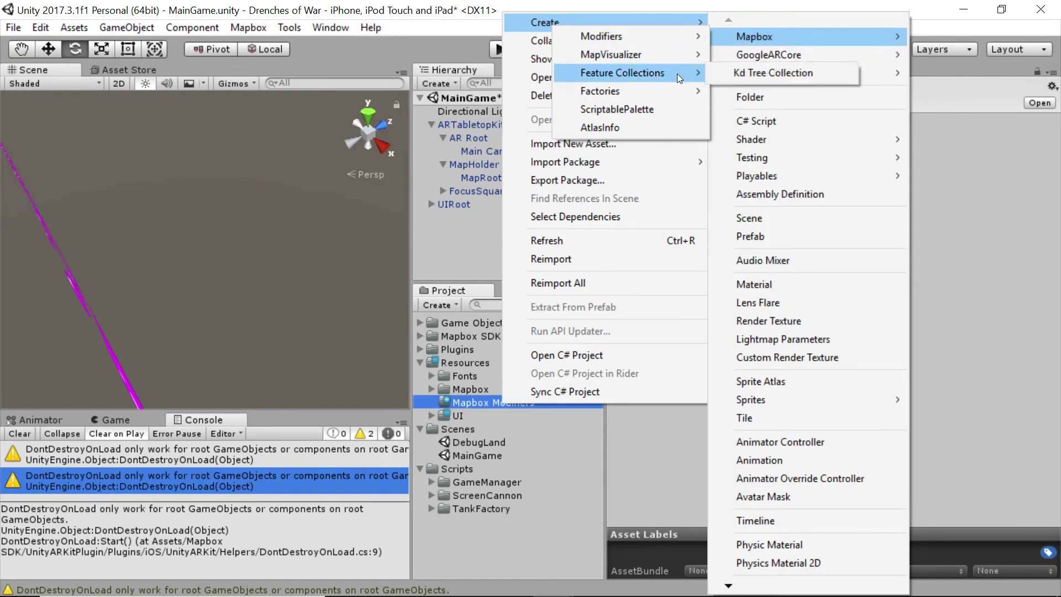
mouse_move(676, 97)
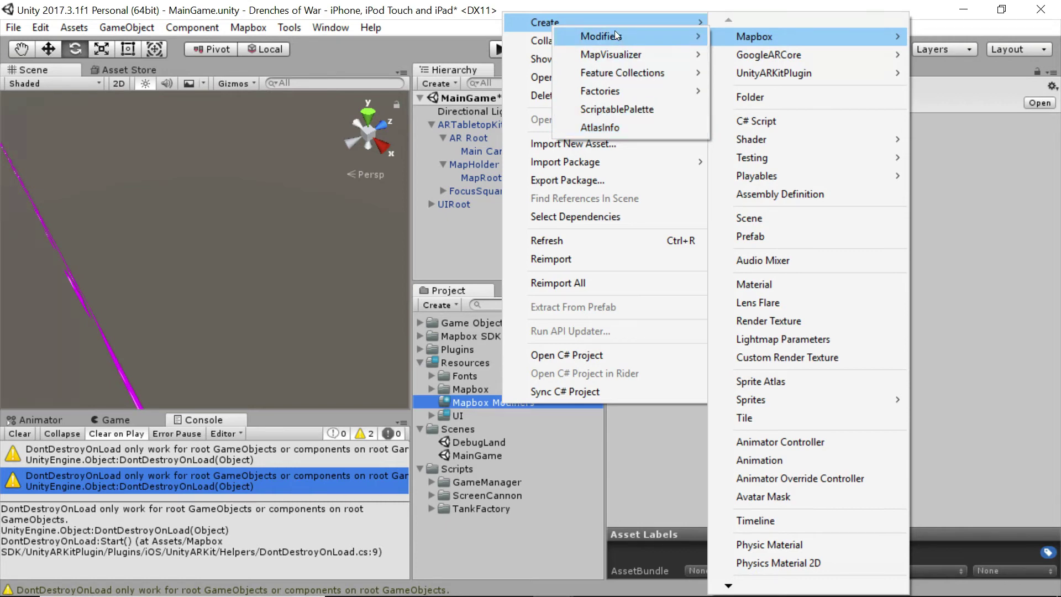
mouse_move(614, 35)
mouse_move(613, 54)
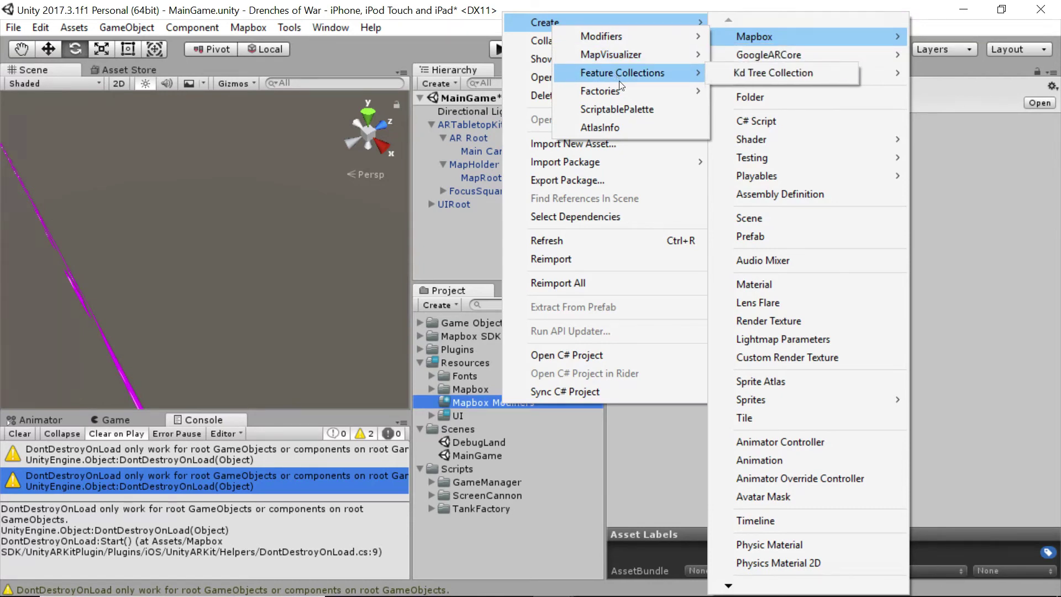
mouse_move(624, 92)
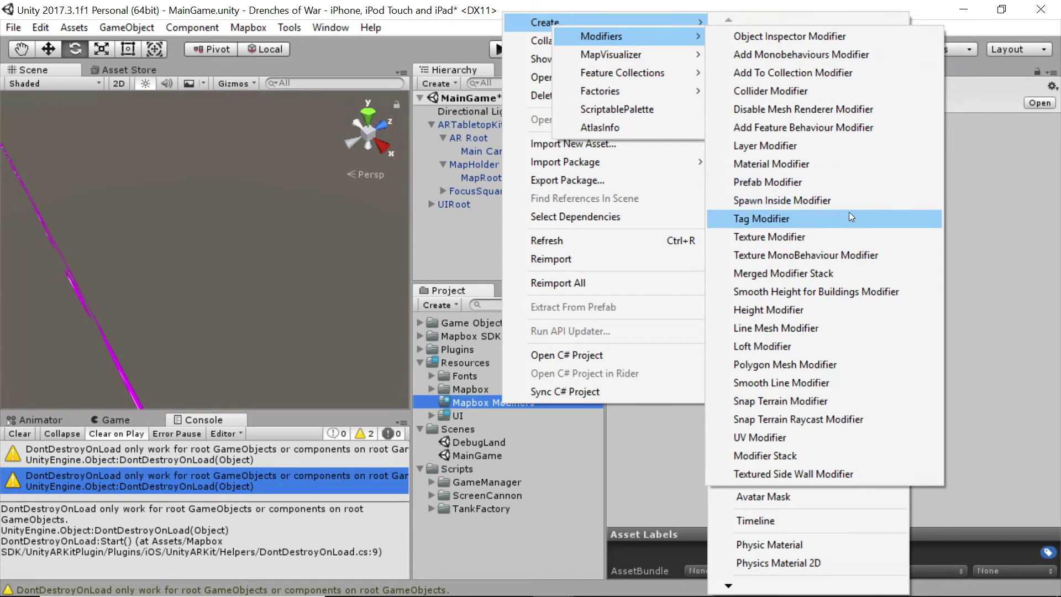
Step: Create a Tag Modifier asset named 'POI Tag' and set its Tag to POI
click(782, 221)
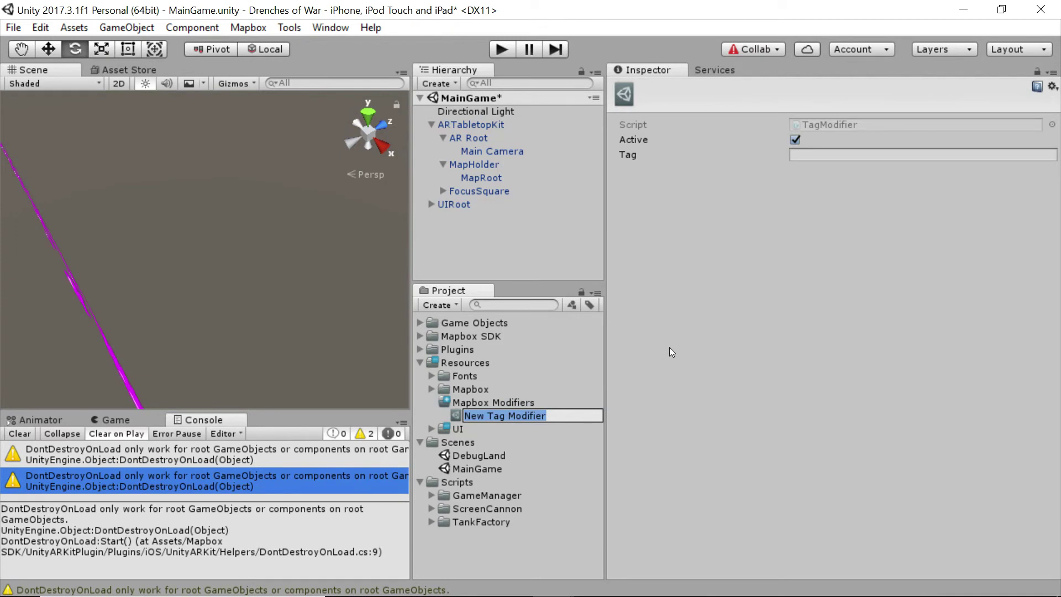
text(POI)
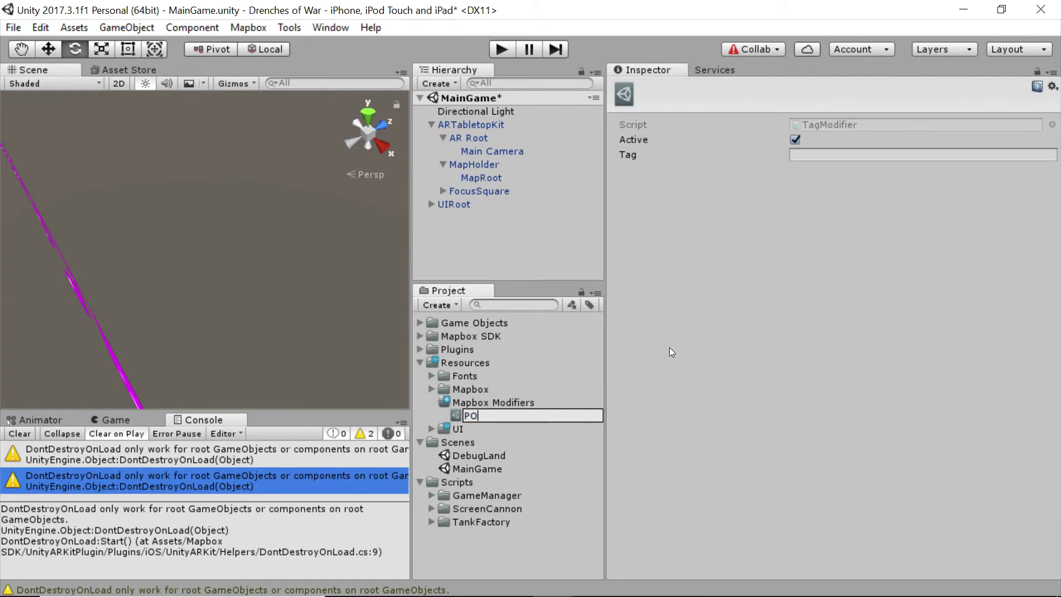
text( Tag)
key(BackSpace)
key(BackSpace)
key(BackSpace)
text(Tag)
key(Return)
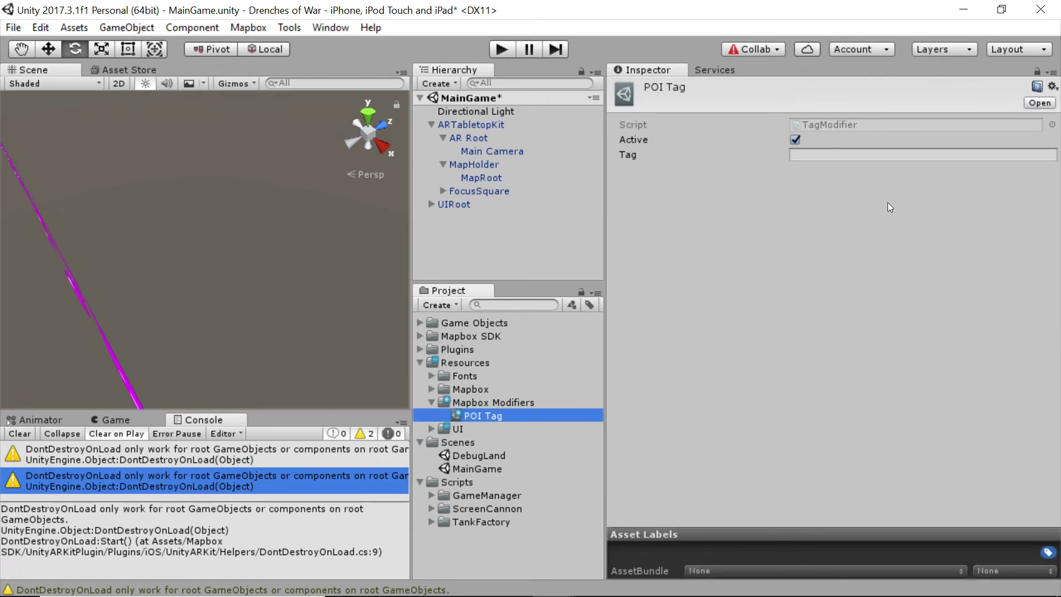
click(857, 152)
text(POI)
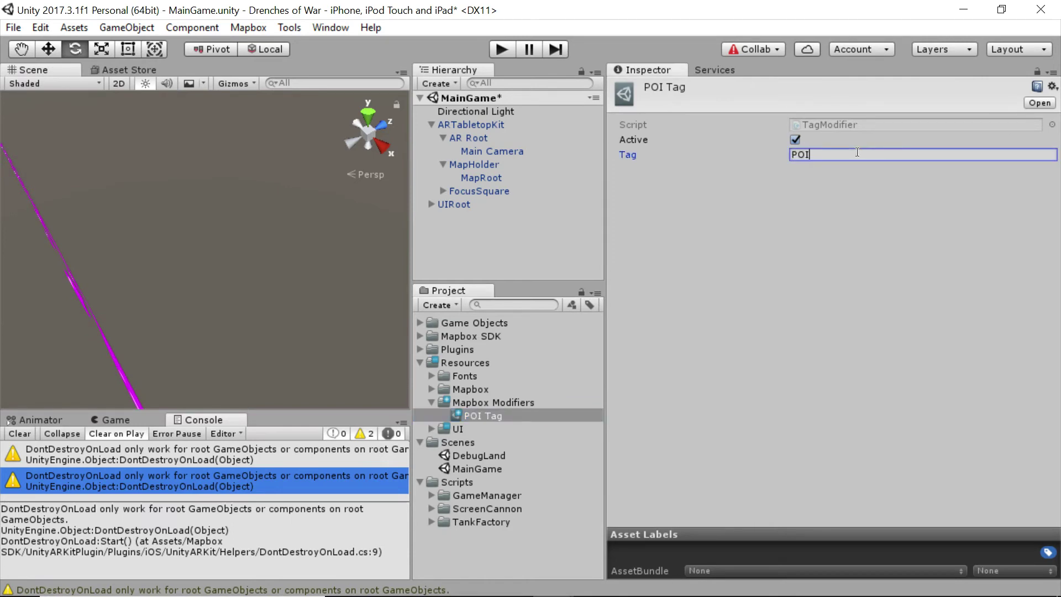
click(867, 225)
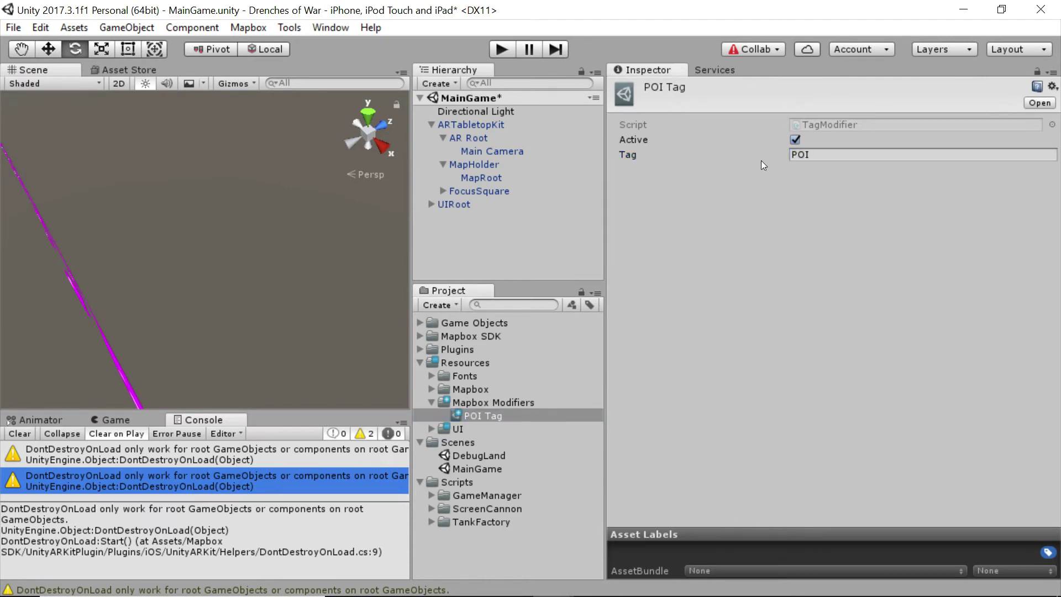
Step: Create another Tag Modifier in Mapbox Modifiers and set its Tag to Building
right_click(466, 405)
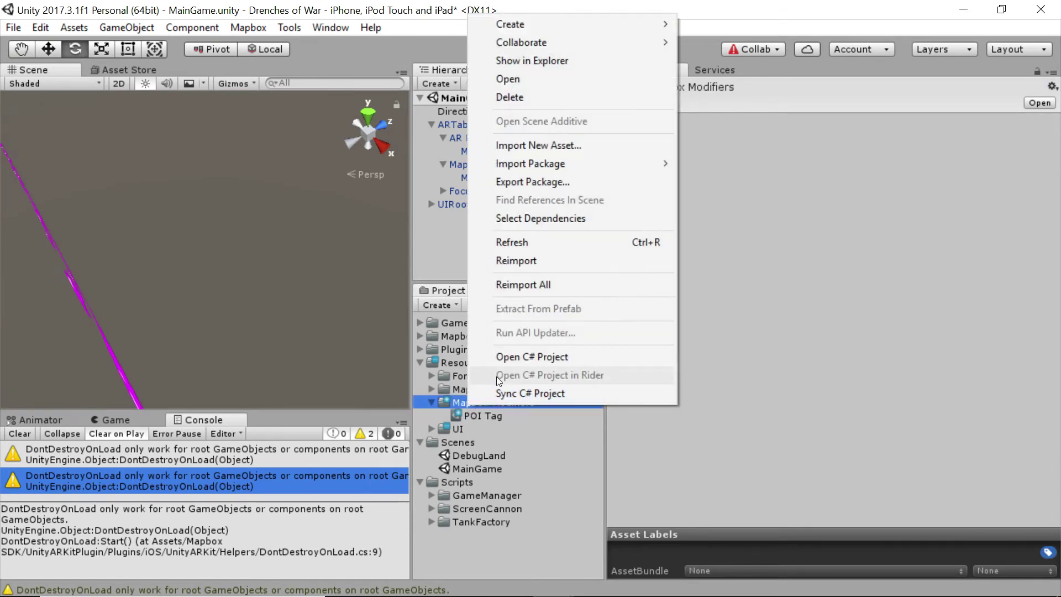
mouse_move(568, 23)
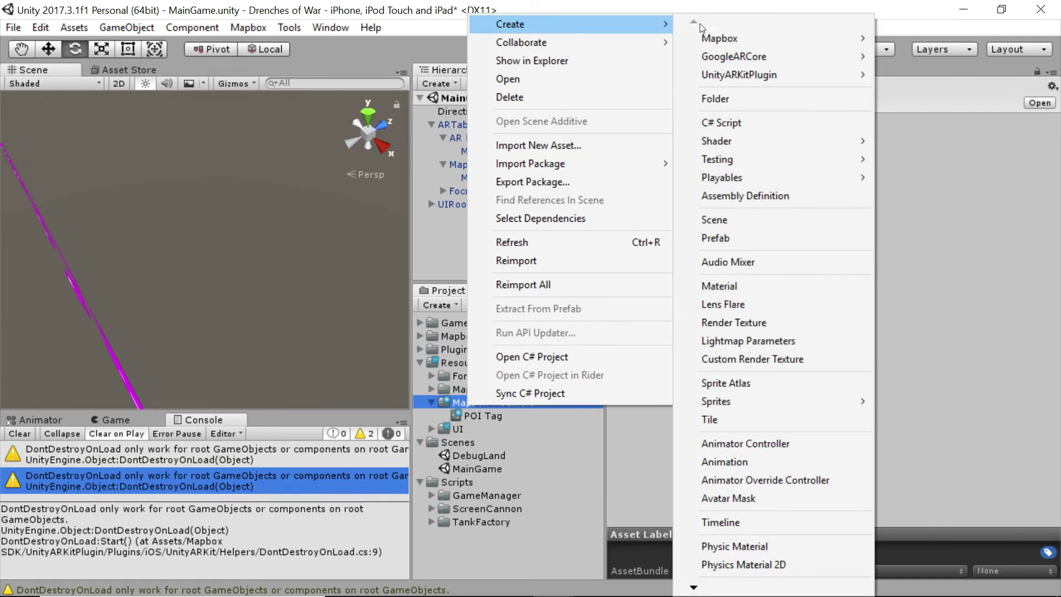
mouse_move(827, 38)
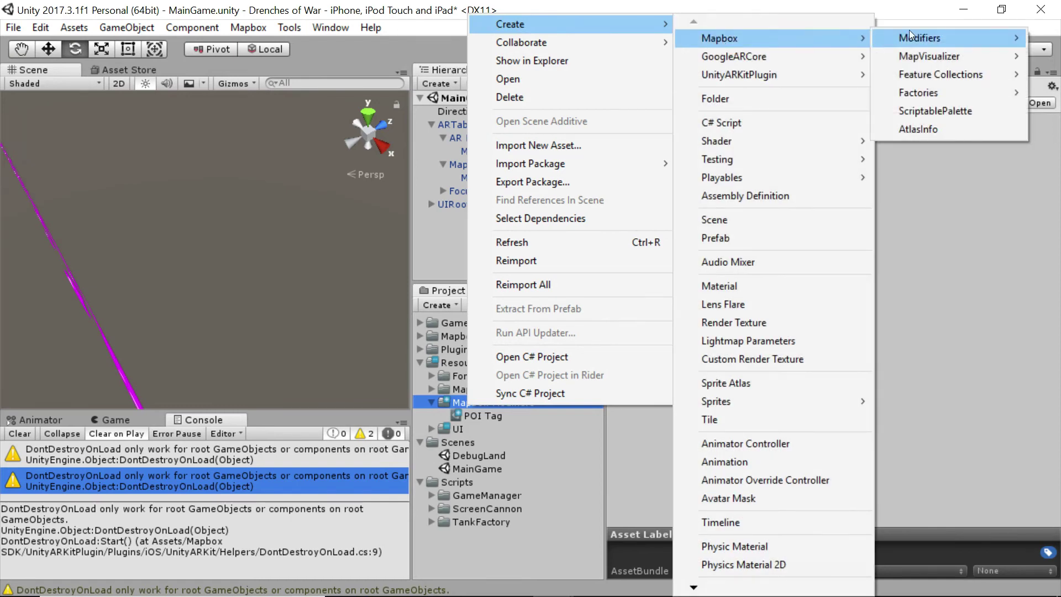
mouse_move(912, 36)
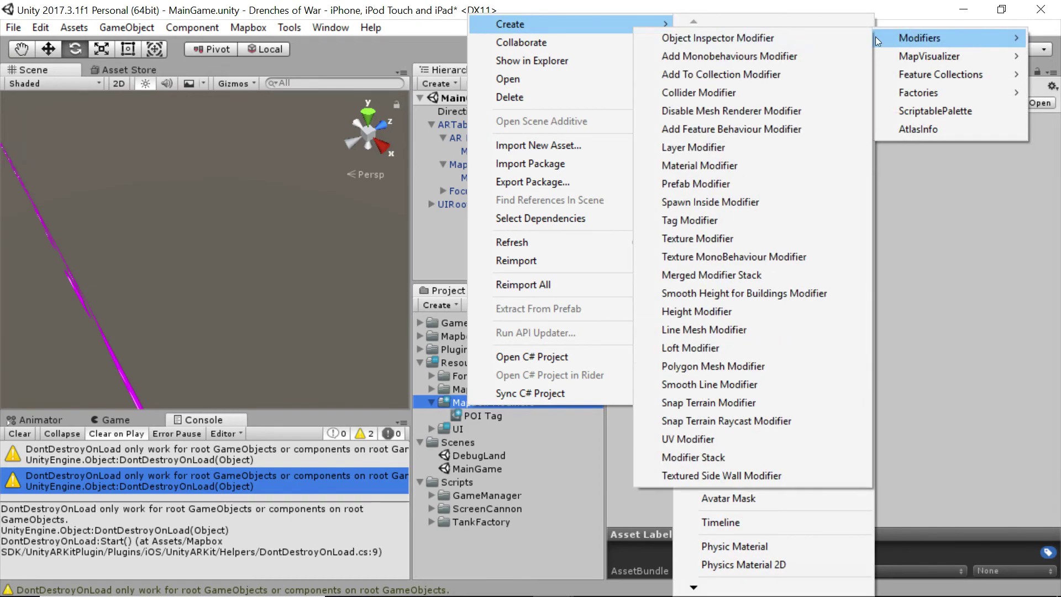
click(720, 221)
click(854, 155)
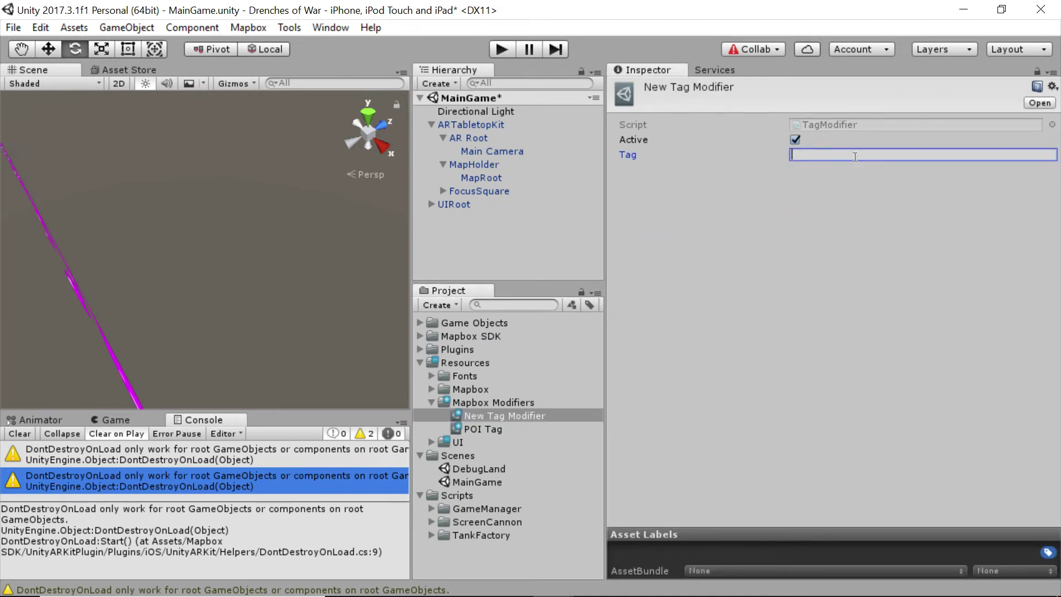
text(Building)
Step: Rename the new modifier asset to 'Building'
click(525, 414)
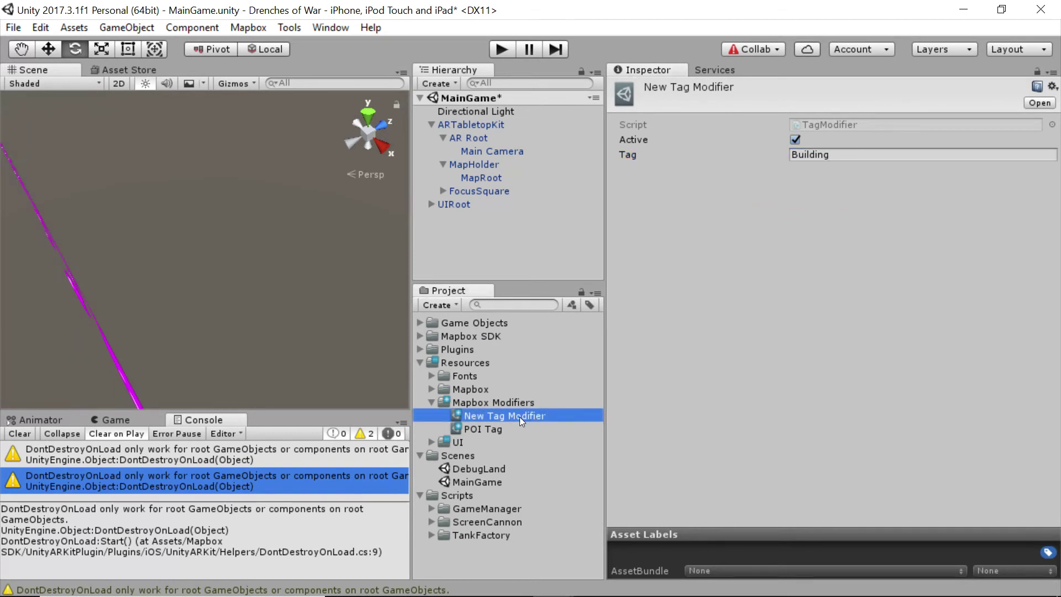
click(520, 417)
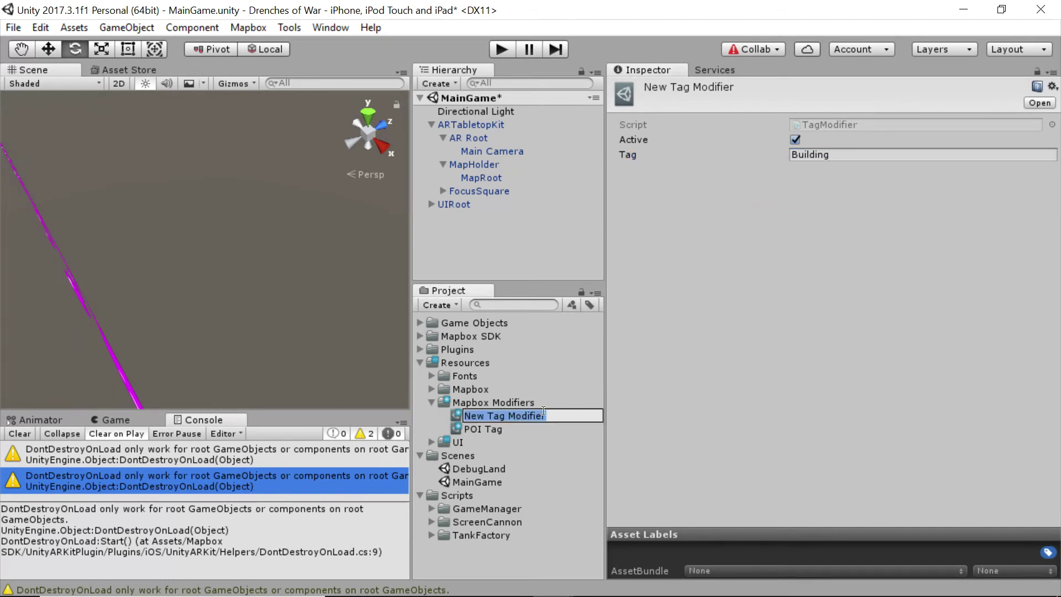
text(Building)
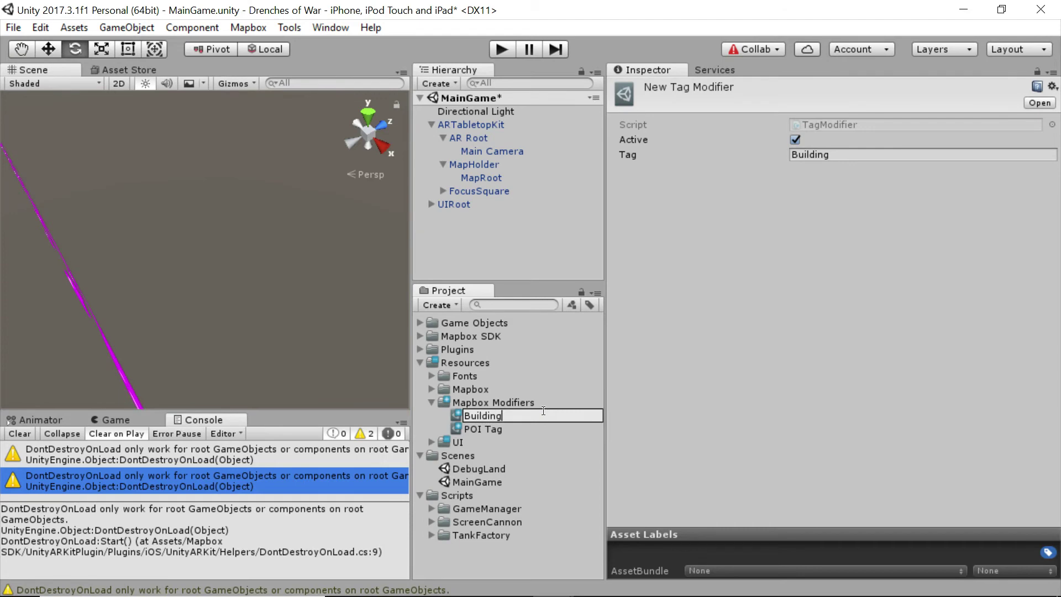
key(Return)
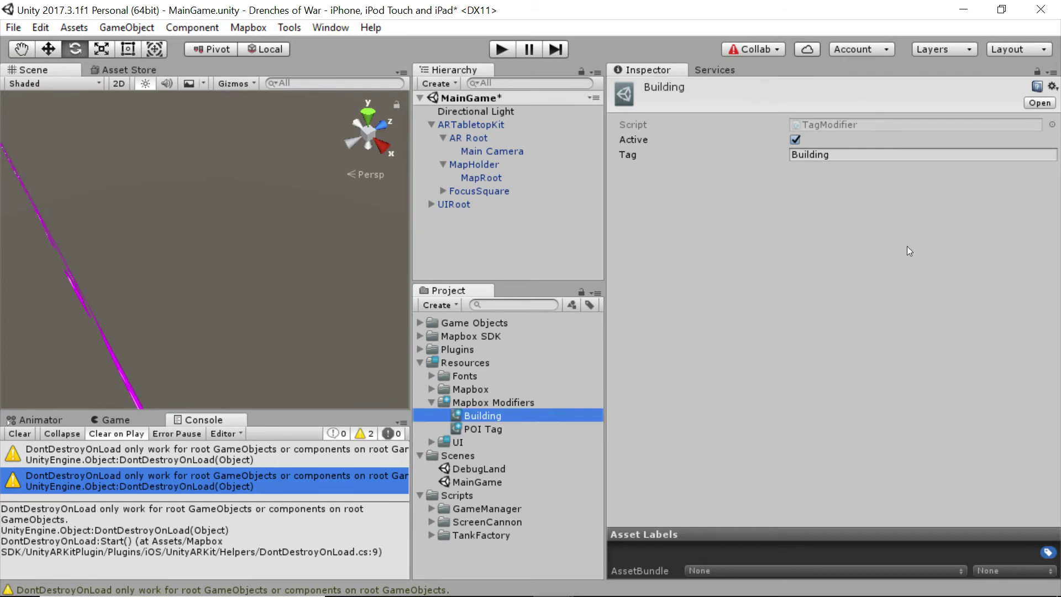
click(848, 154)
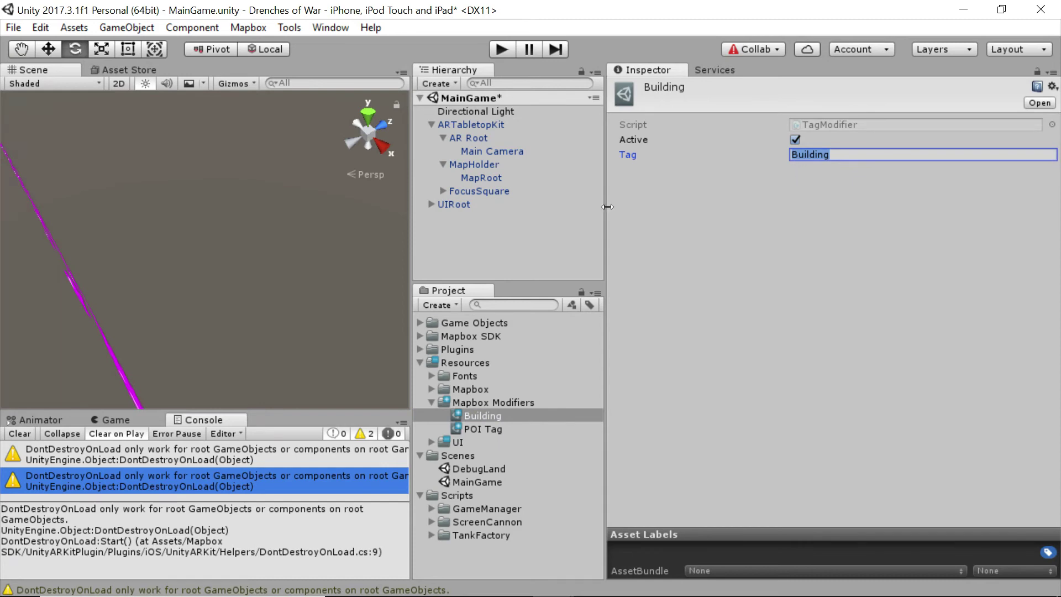
Step: Add the POI Tag modifier to the PointsOfInterest visualizer's Game Object Modifiers
click(481, 177)
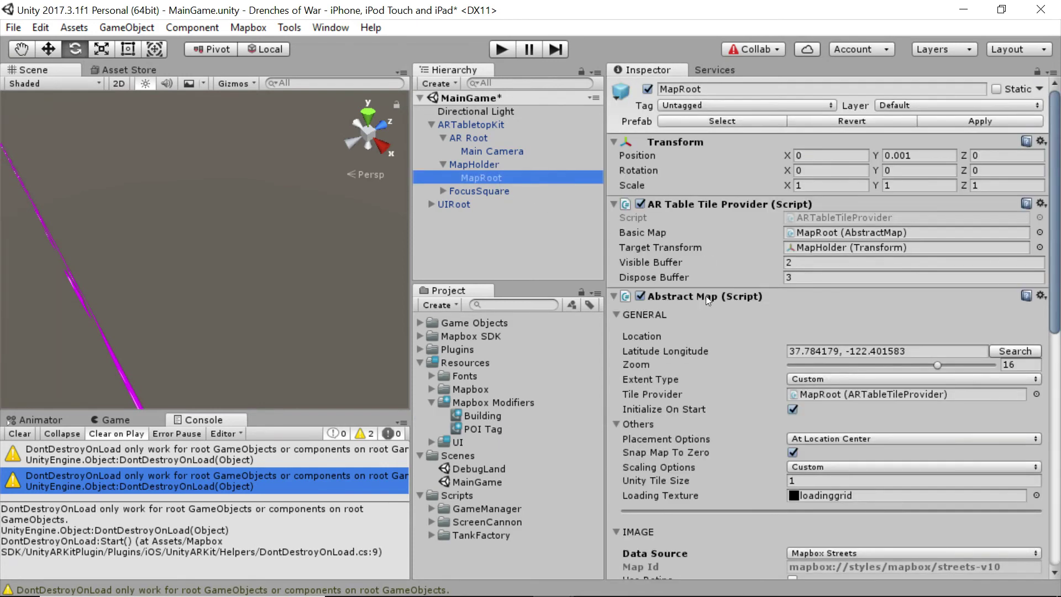
scroll(738, 280, down, 10)
click(703, 477)
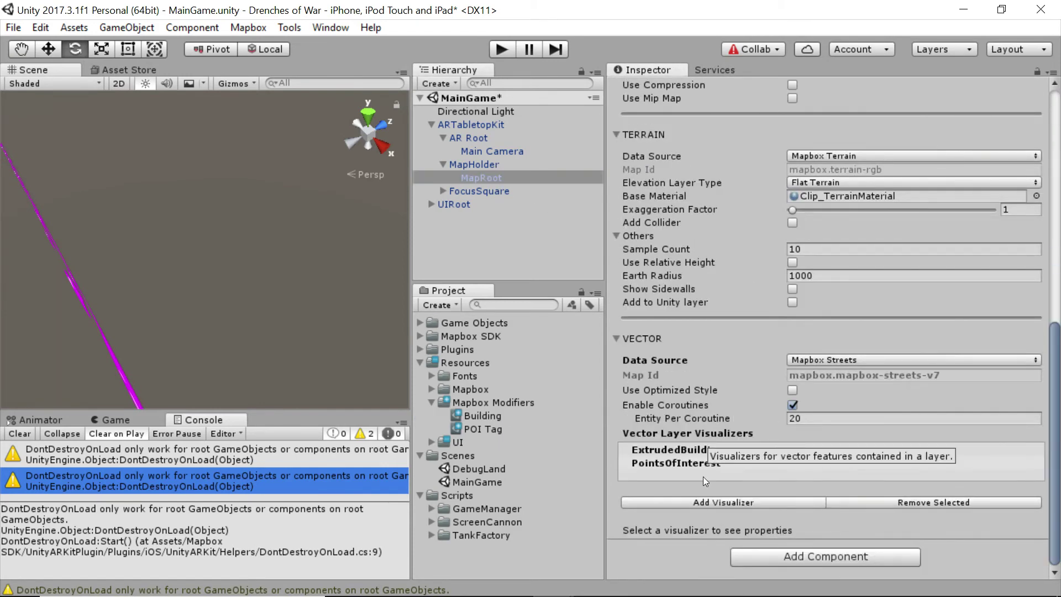
click(691, 462)
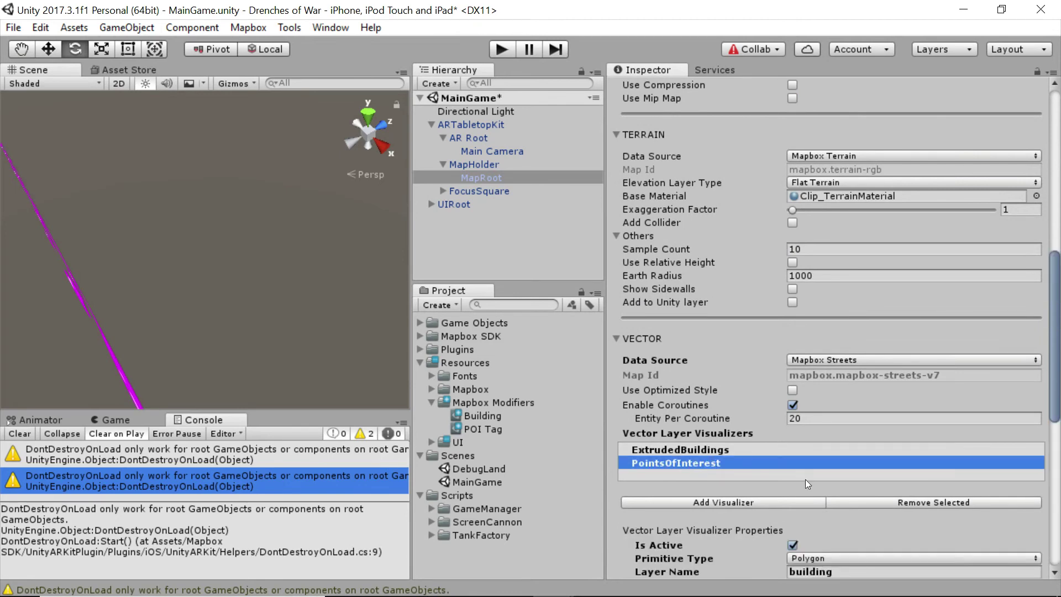
scroll(805, 479, down, 10)
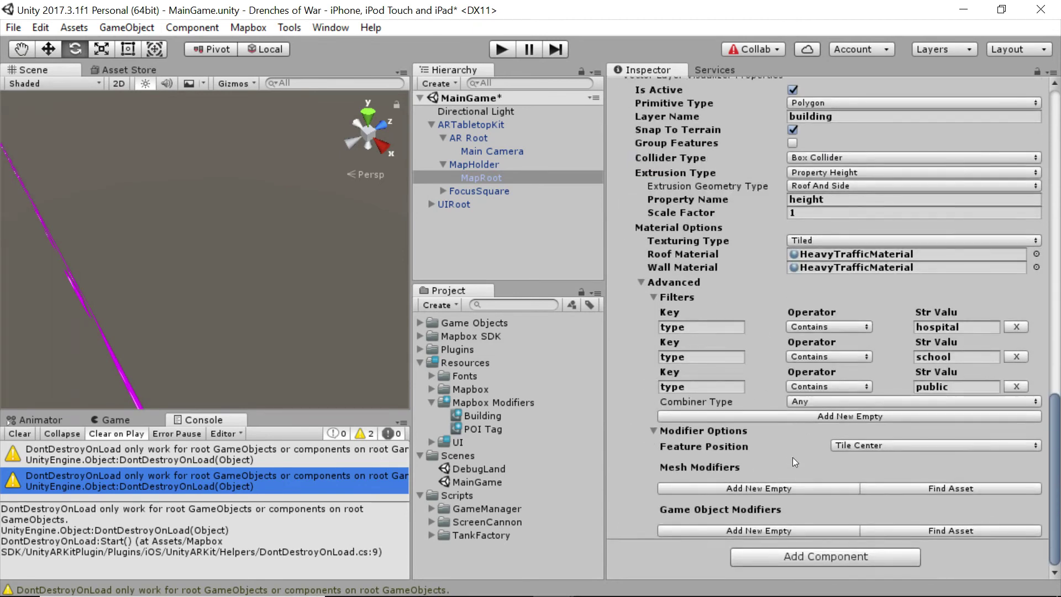
click(731, 530)
scroll(885, 514, down, 1)
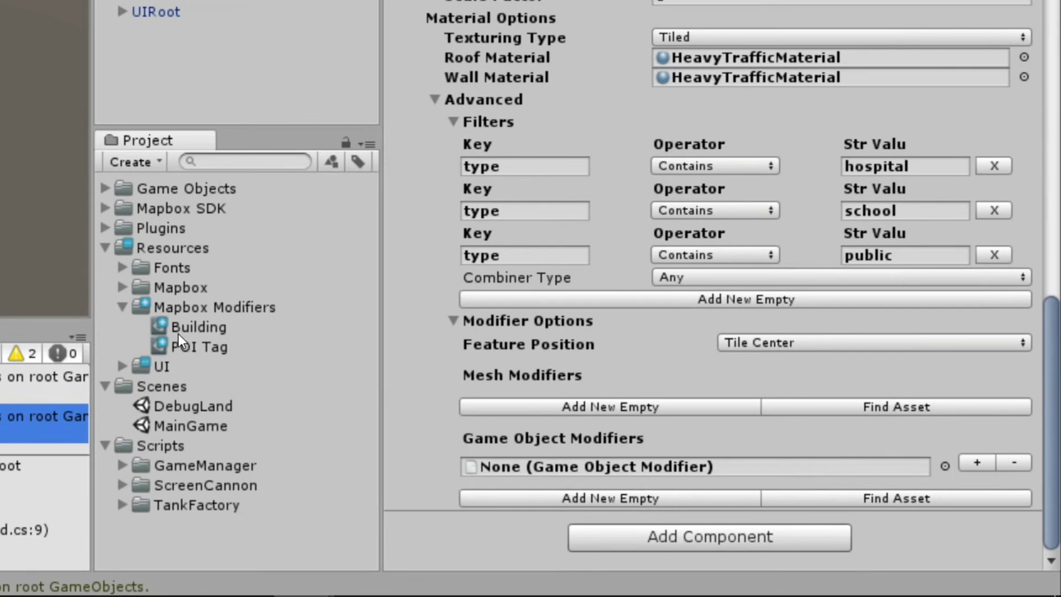
drag(194, 347, 562, 470)
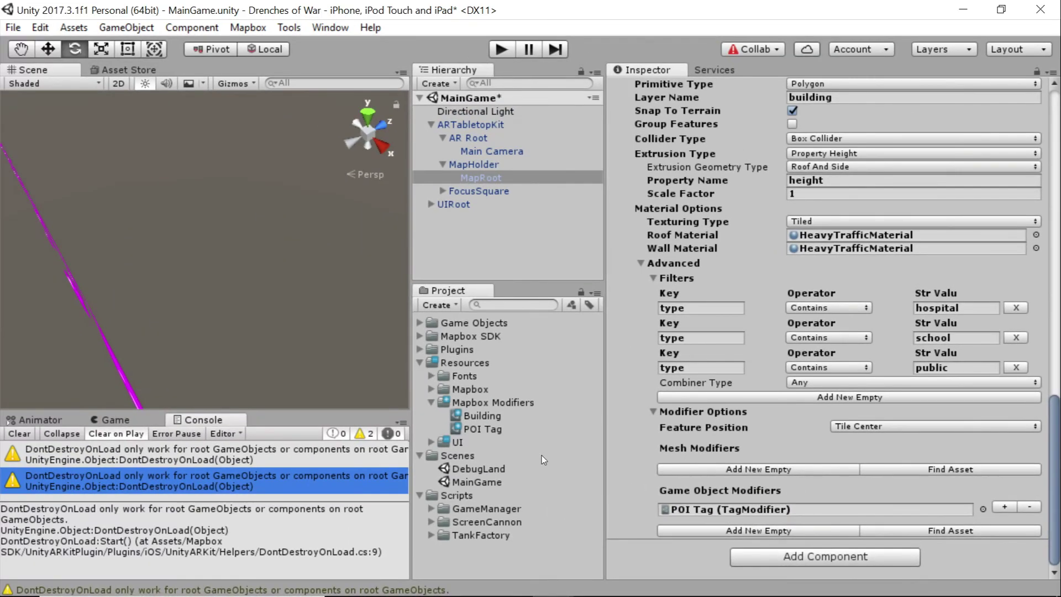
Step: Add the Building tag modifier to the ExtrudedBuildings visualizer and save the scene
scroll(729, 347, up, 10)
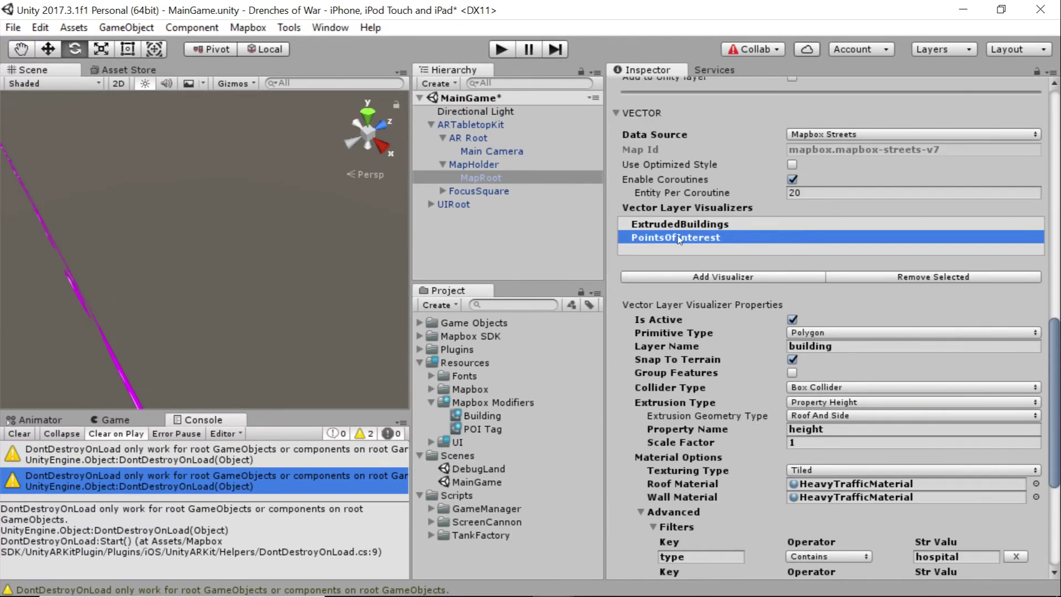
click(677, 224)
scroll(739, 330, down, 6)
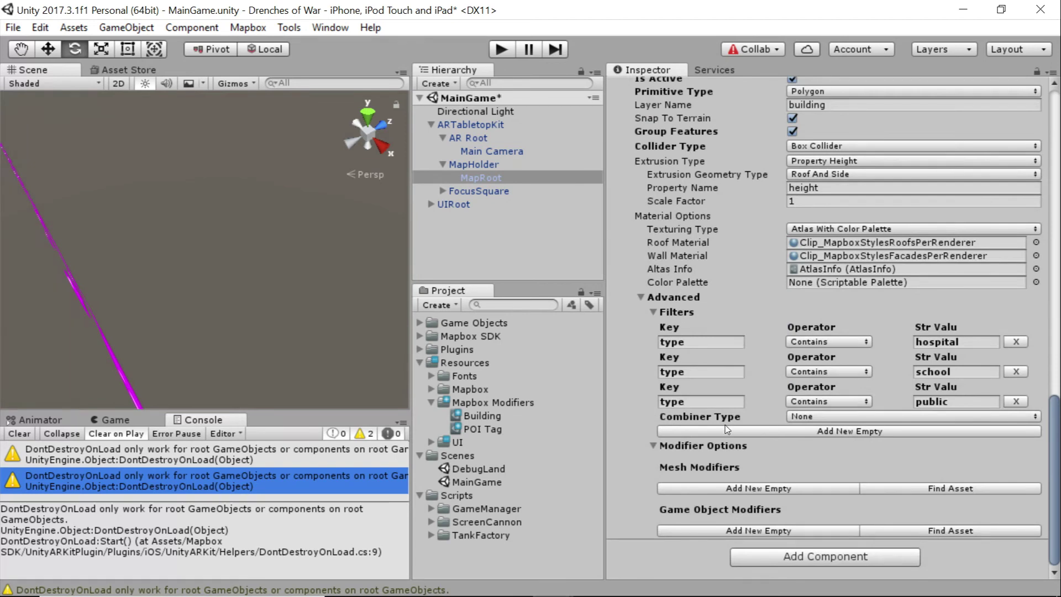
click(756, 530)
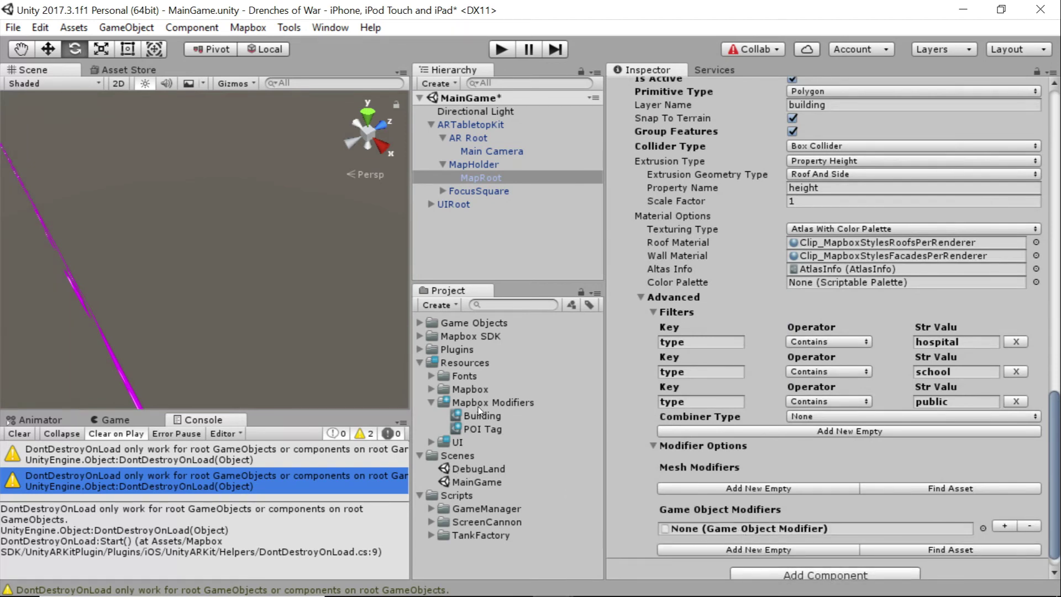
drag(482, 416, 734, 531)
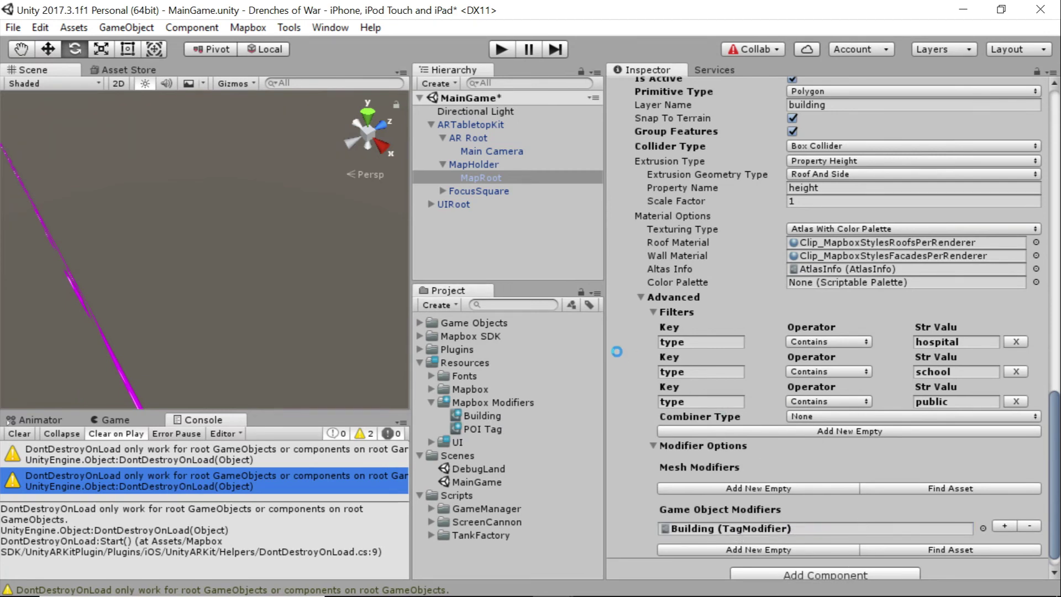
key(ctrl+s)
Step: Play the map, widen the Scene view, and select yellow building - 69, still Untagged
click(503, 51)
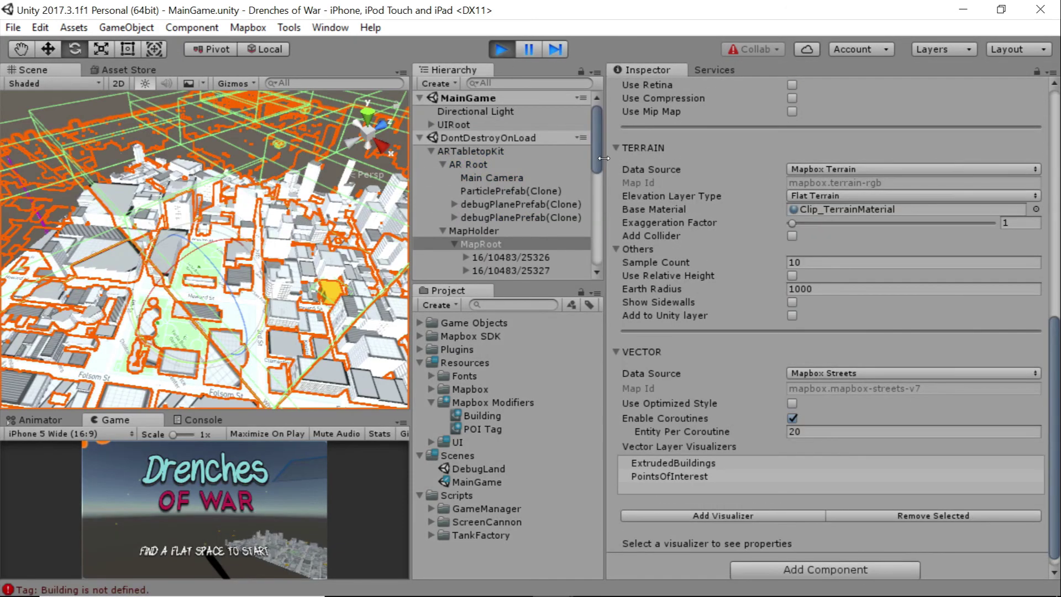
drag(605, 166, 866, 180)
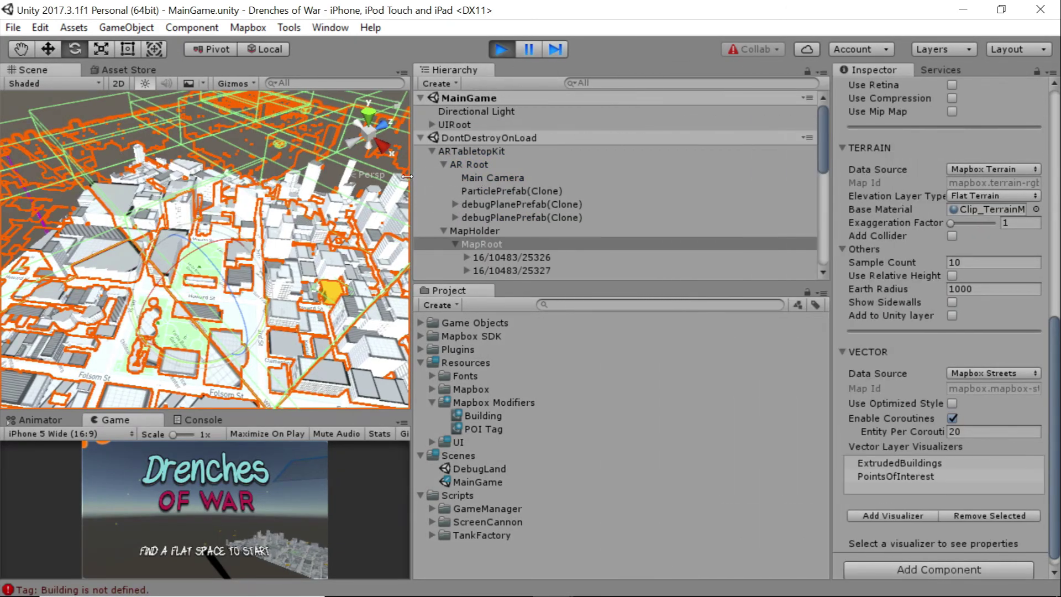
drag(413, 174, 676, 210)
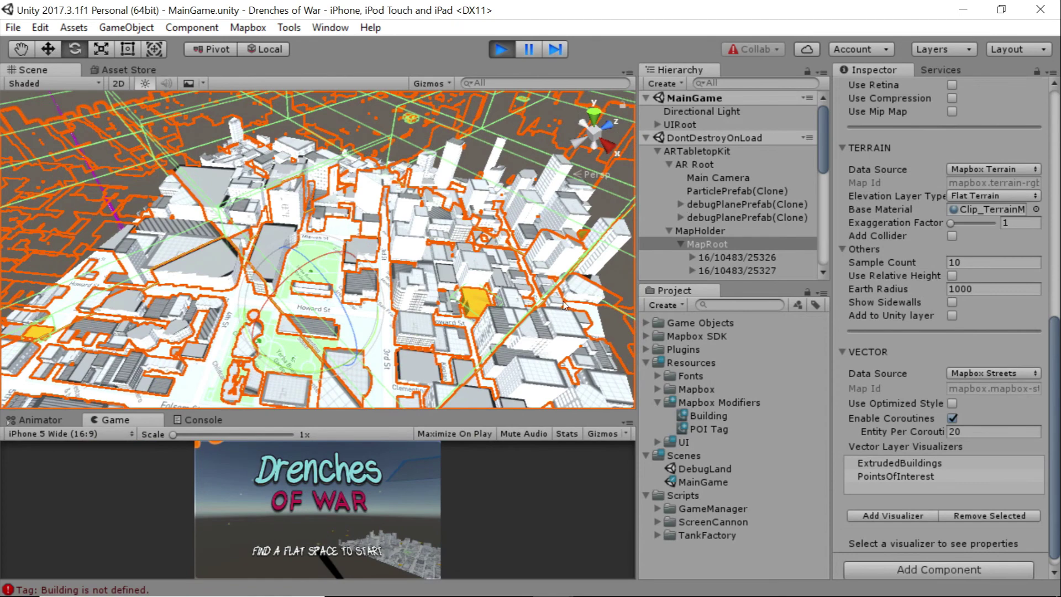
click(477, 299)
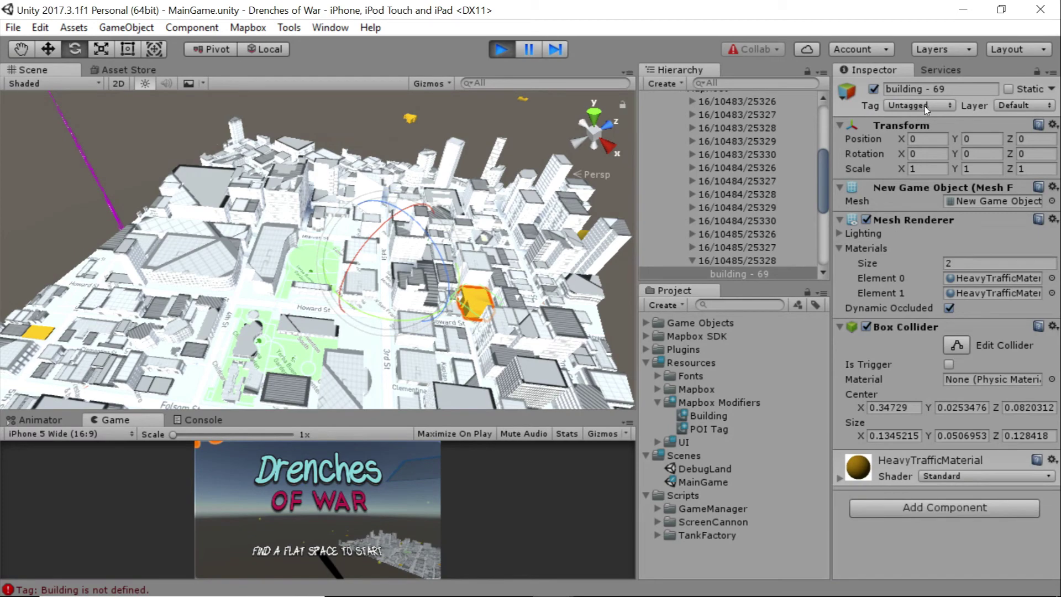
Step: Stop play mode and reach the project's tag settings from AR Root's Tag list
click(510, 52)
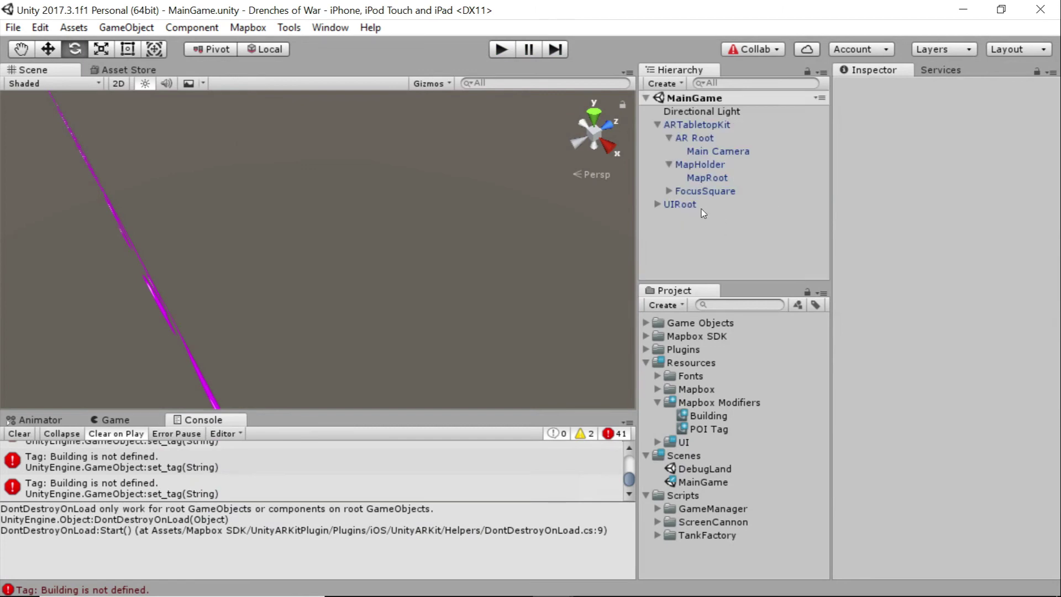
click(694, 138)
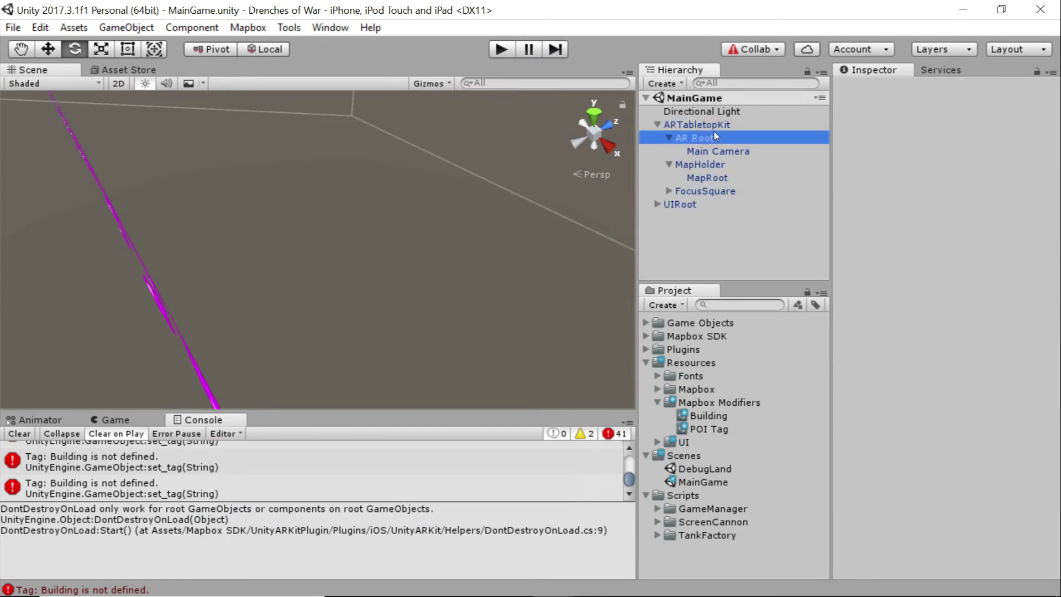
click(942, 106)
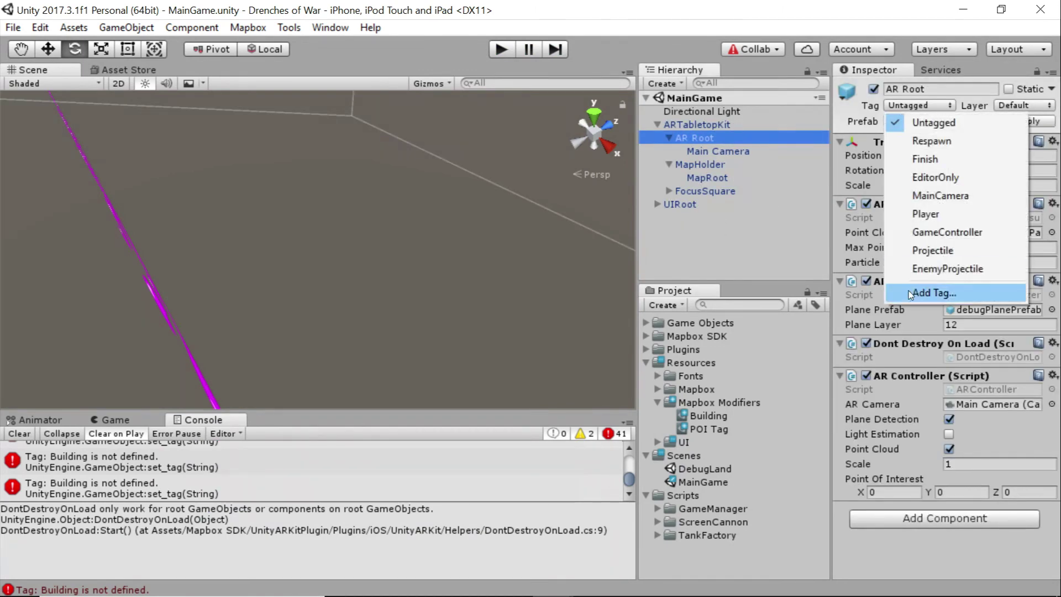
click(925, 292)
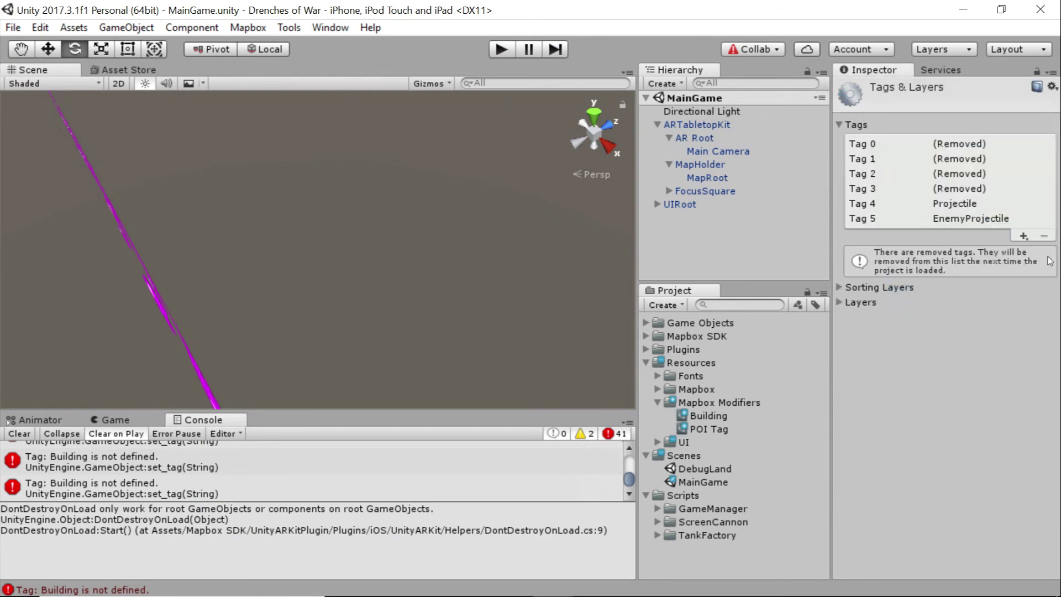
Step: Add the new tags 'Building' and 'POI' to the project tag list
click(1024, 236)
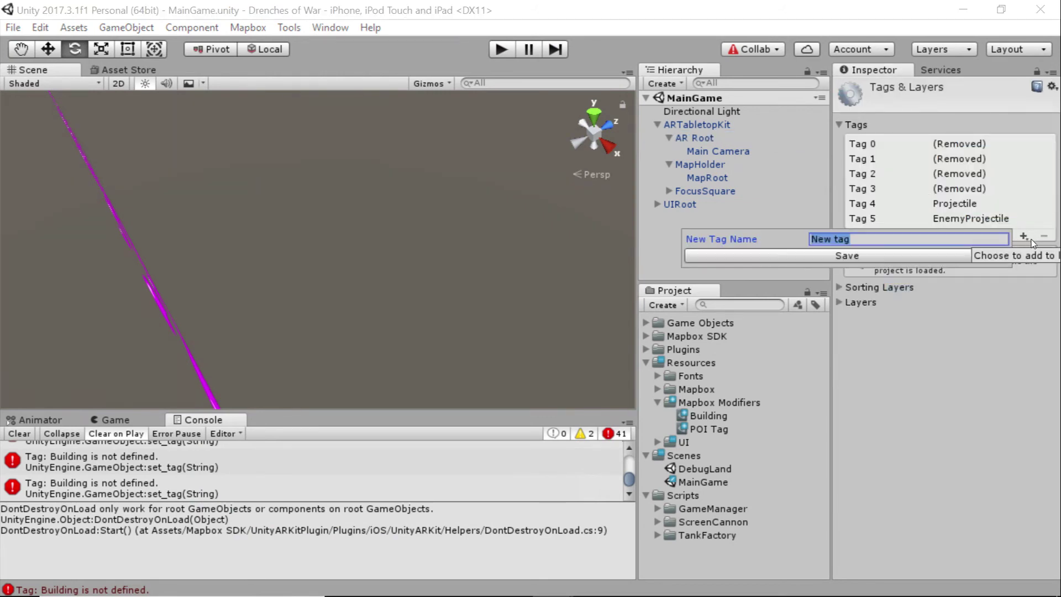
text(Building)
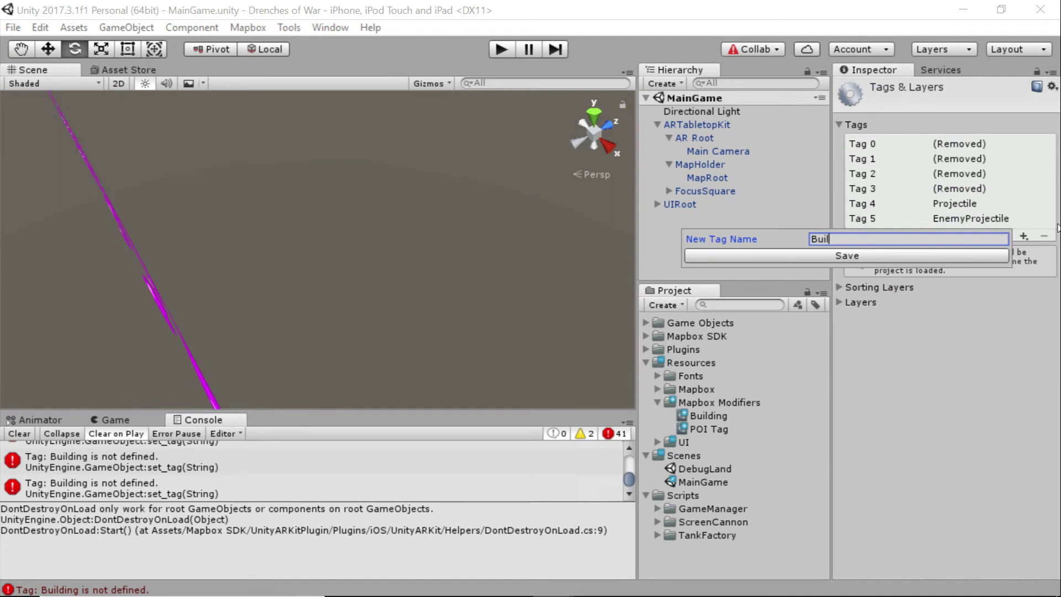
key(Return)
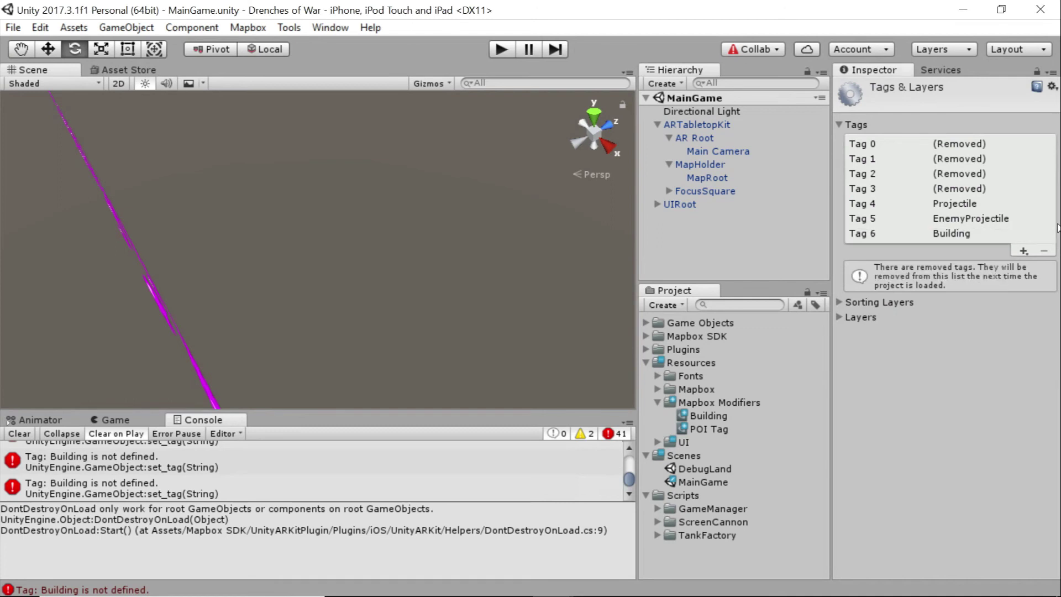
click(1024, 251)
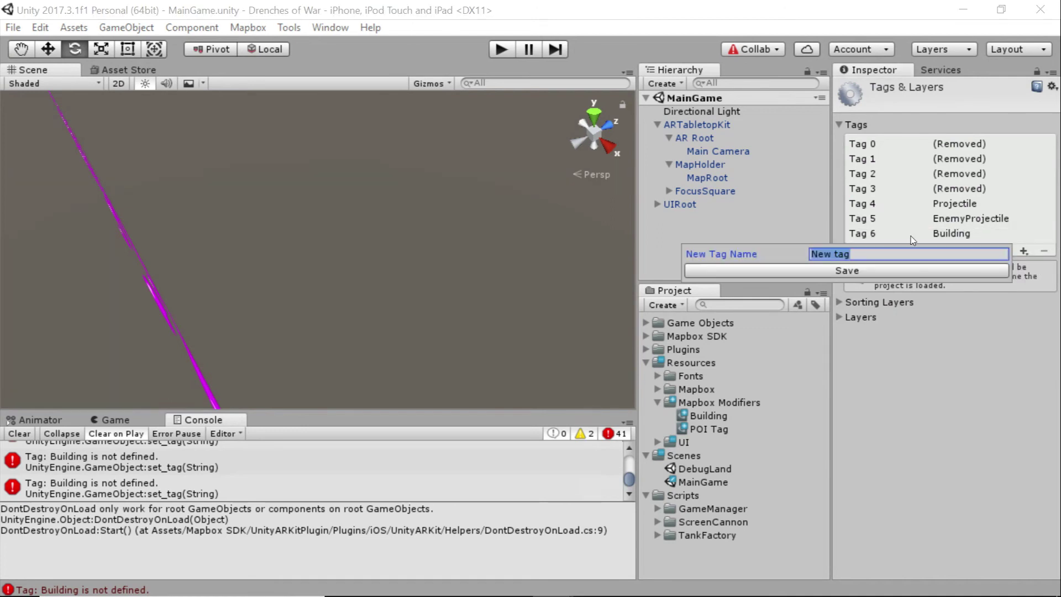
text(POI)
click(538, 109)
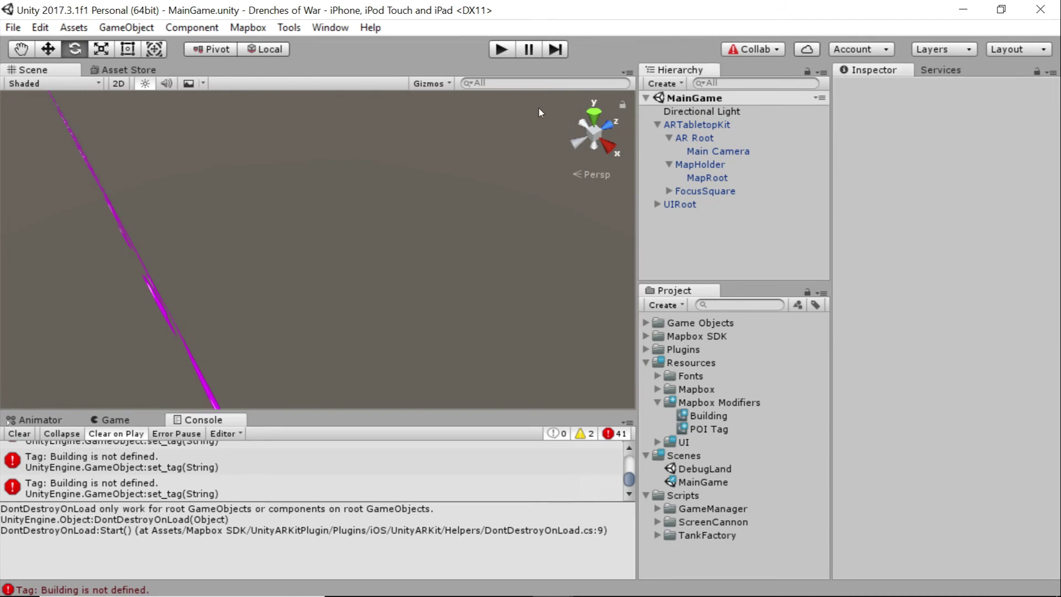
Step: Replay the map and check building - 69 is tagged POI and its extruded mesh Building
click(500, 50)
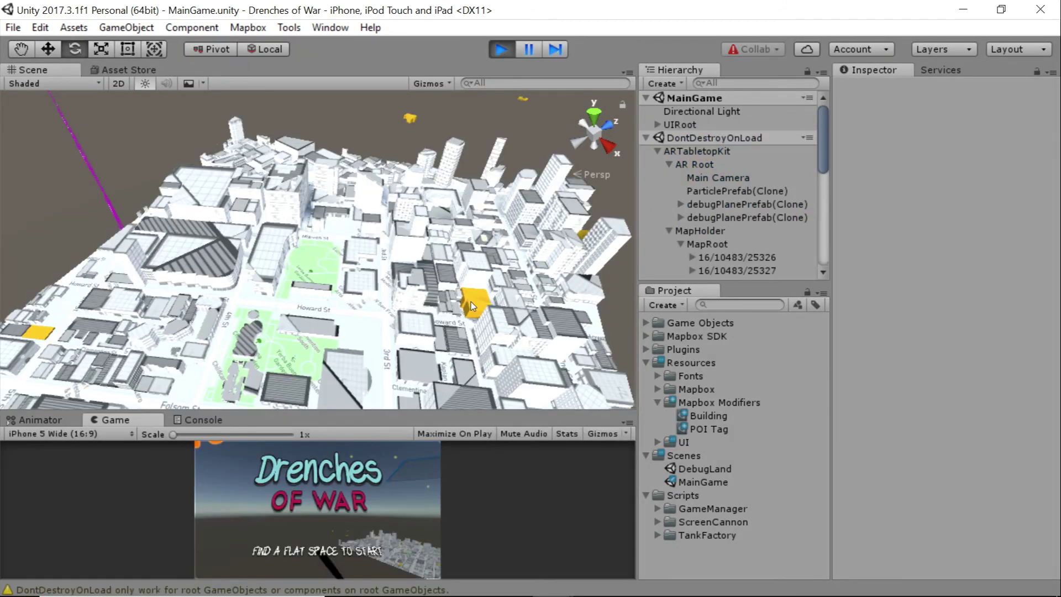
click(471, 302)
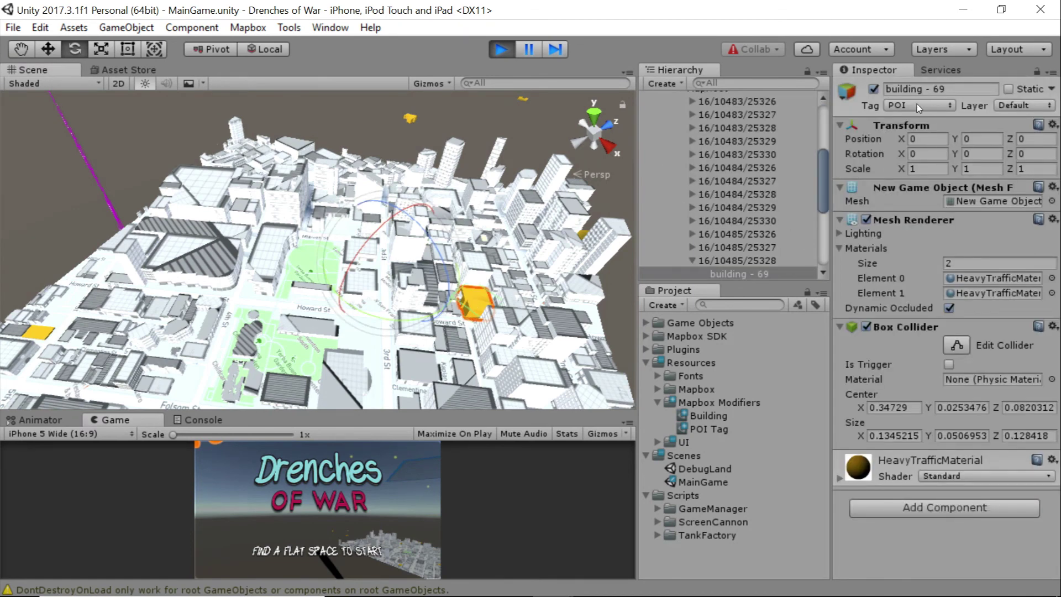
scroll(773, 178, down, 3)
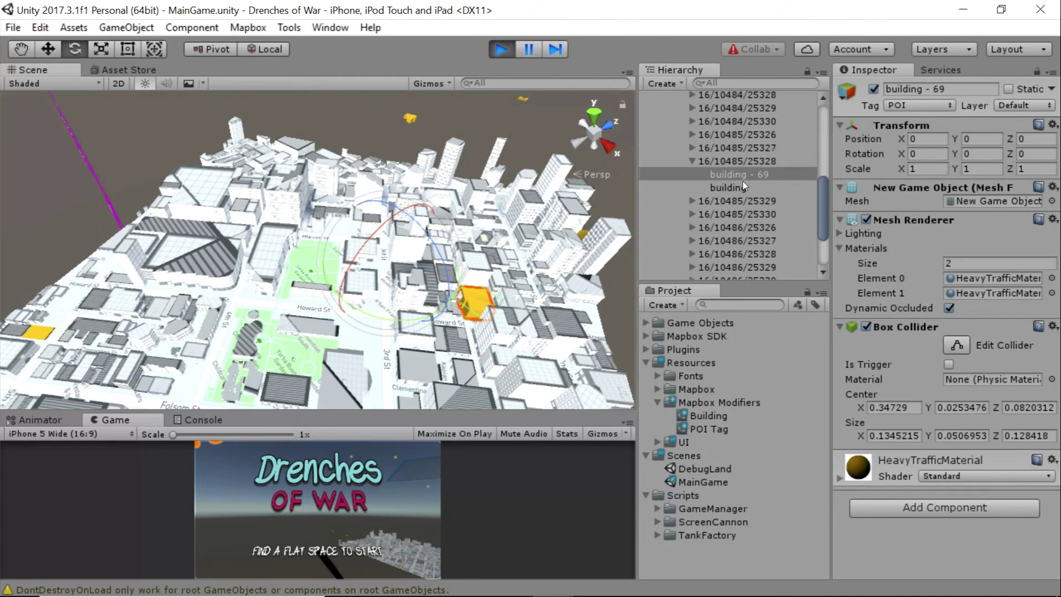
click(742, 186)
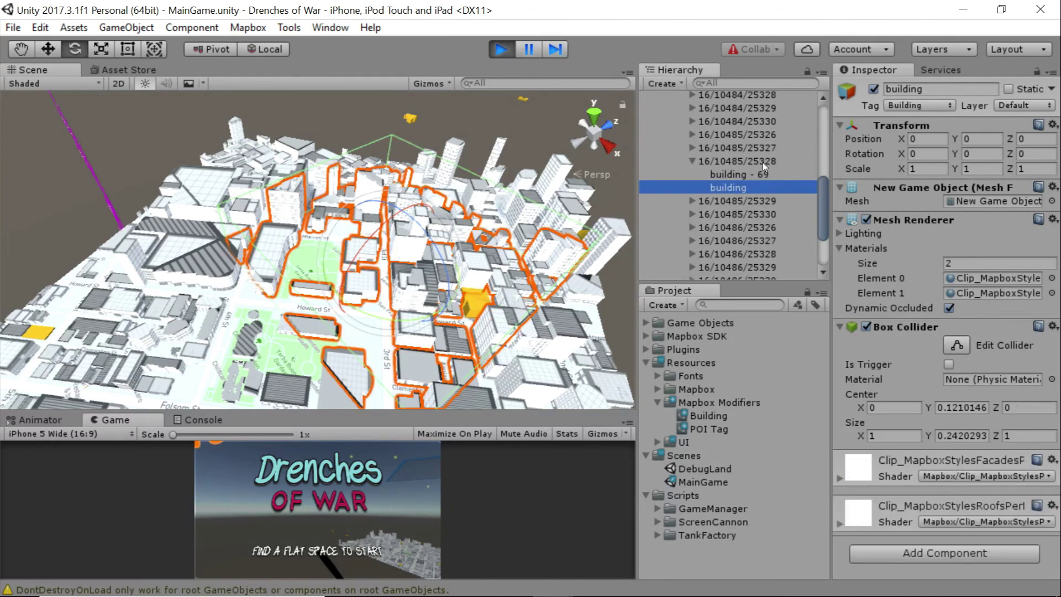
click(755, 173)
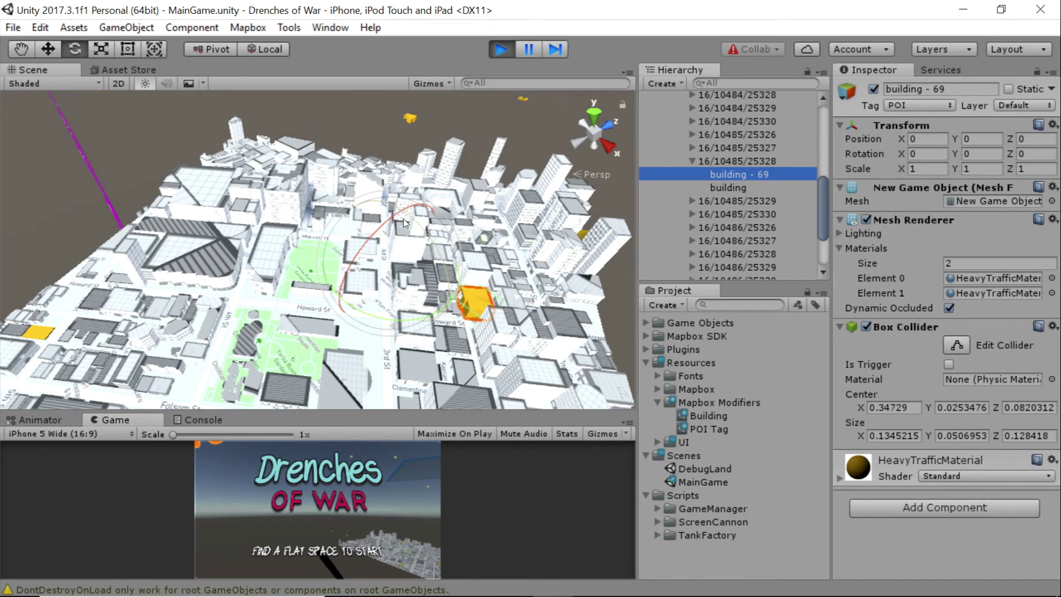
click(503, 52)
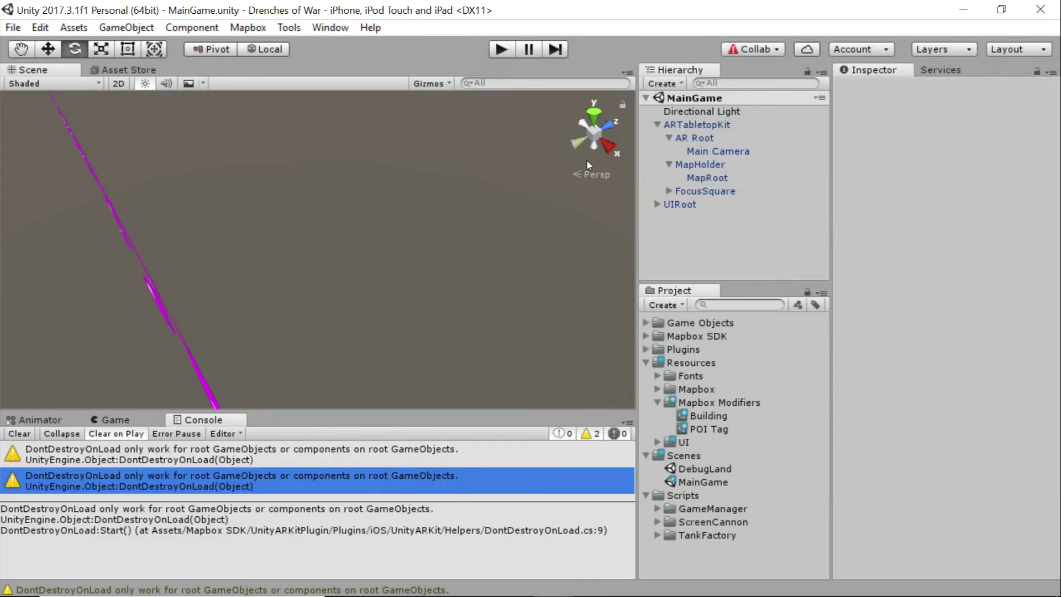